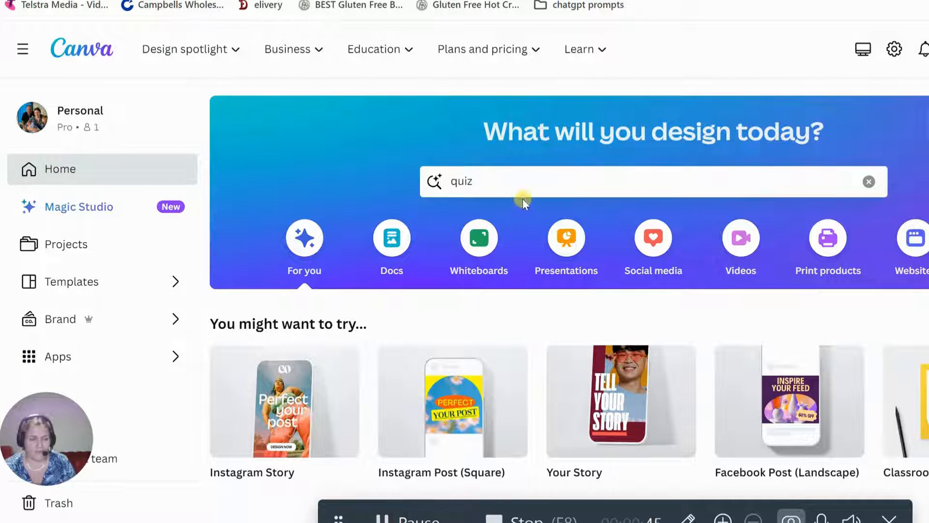
Search the templates for "quiz" and start customising the Purple and Blue Modern Bold Animated Quiz Time mobile video template
click(478, 181)
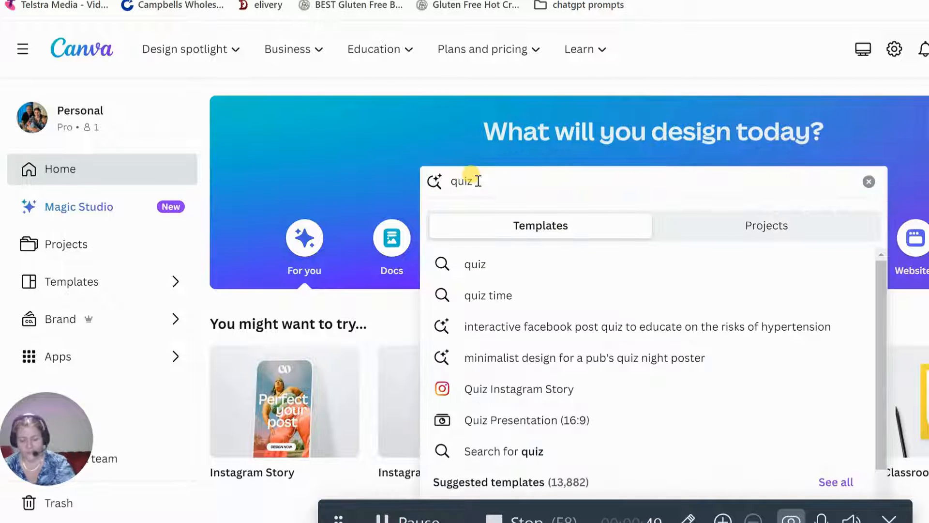
key(Return)
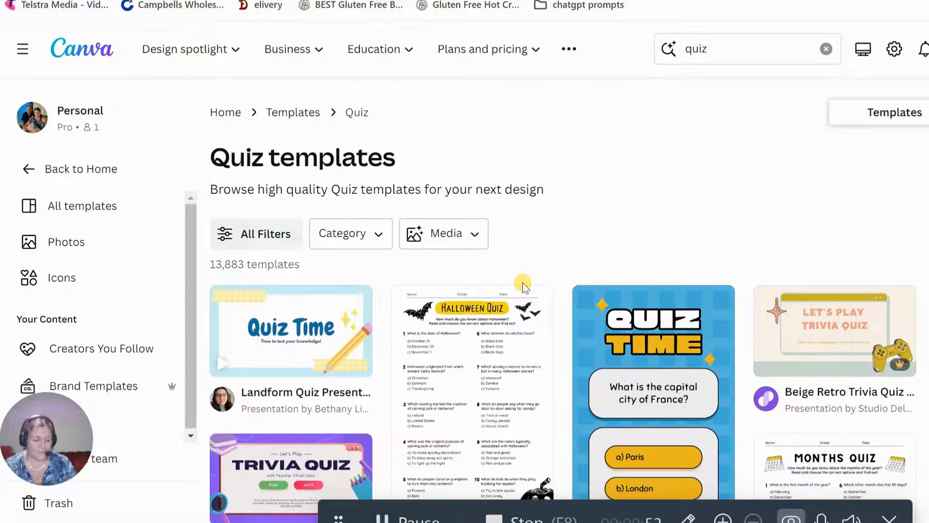
scroll(491, 299, down, 3)
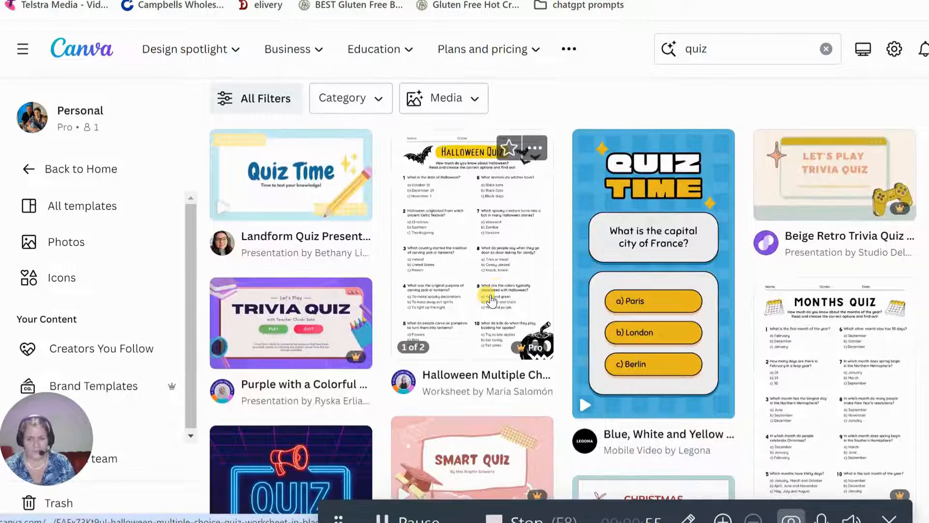
scroll(491, 299, down, 2)
scroll(494, 298, down, 3)
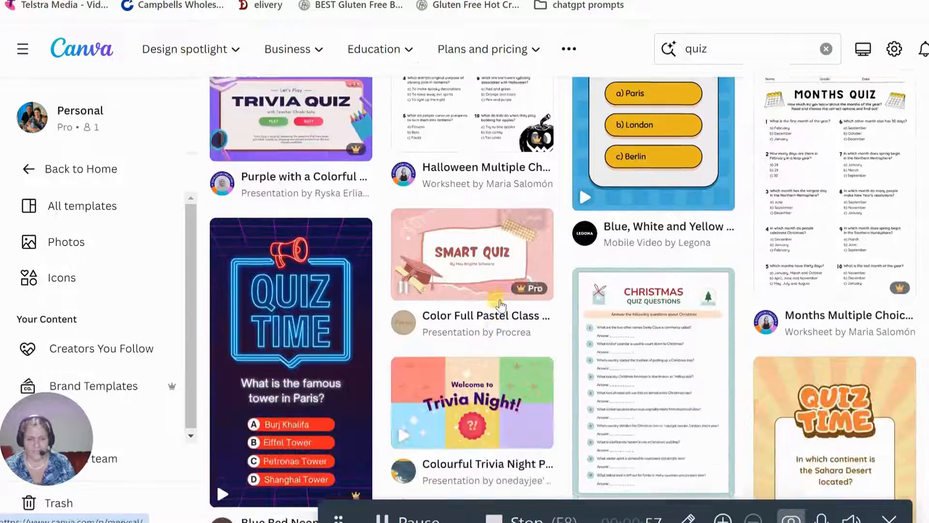
scroll(500, 304, down, 5)
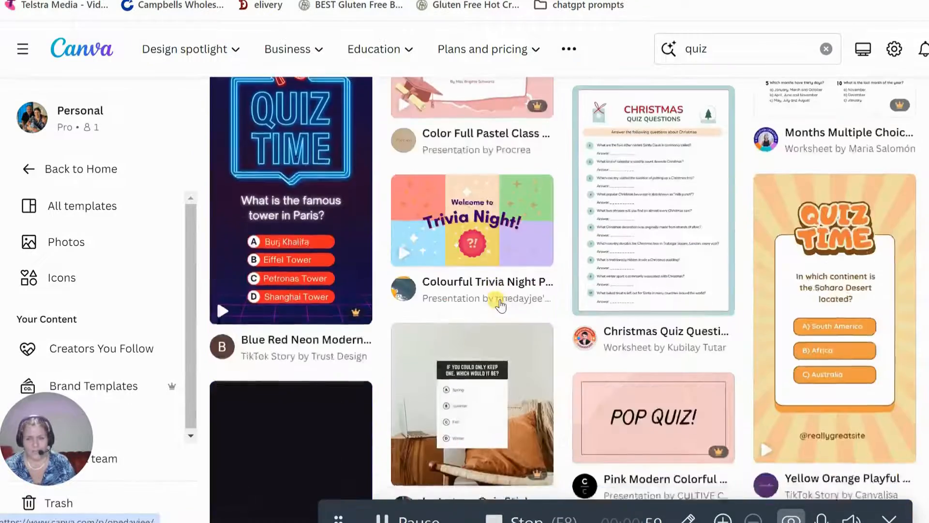
scroll(501, 305, down, 8)
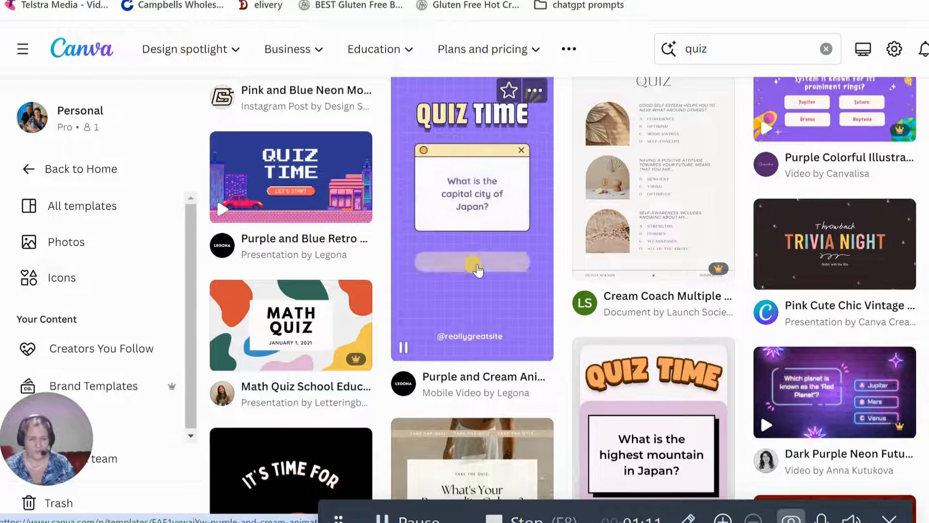
scroll(556, 283, down, 3)
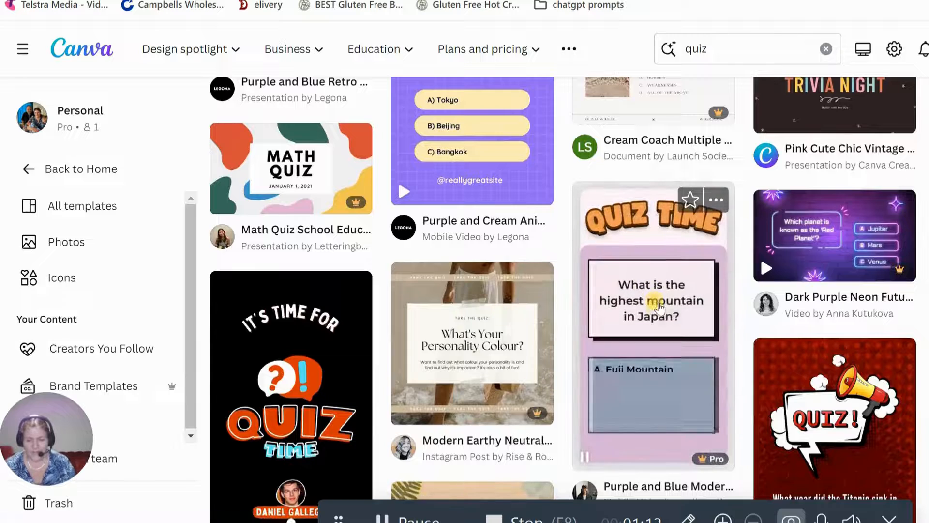
click(667, 306)
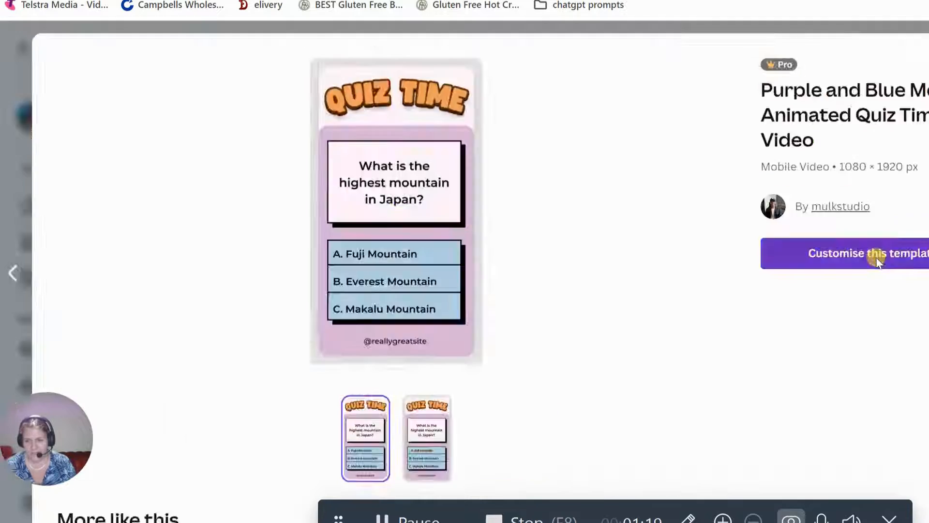
click(878, 261)
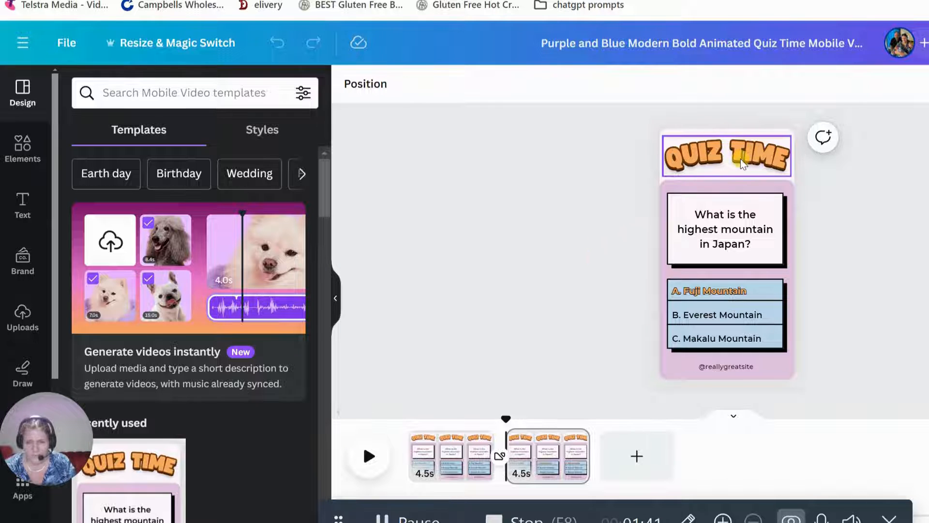
Remove the orange and purple text layers of the QUIZ TIME title on page 2
click(690, 162)
click(768, 154)
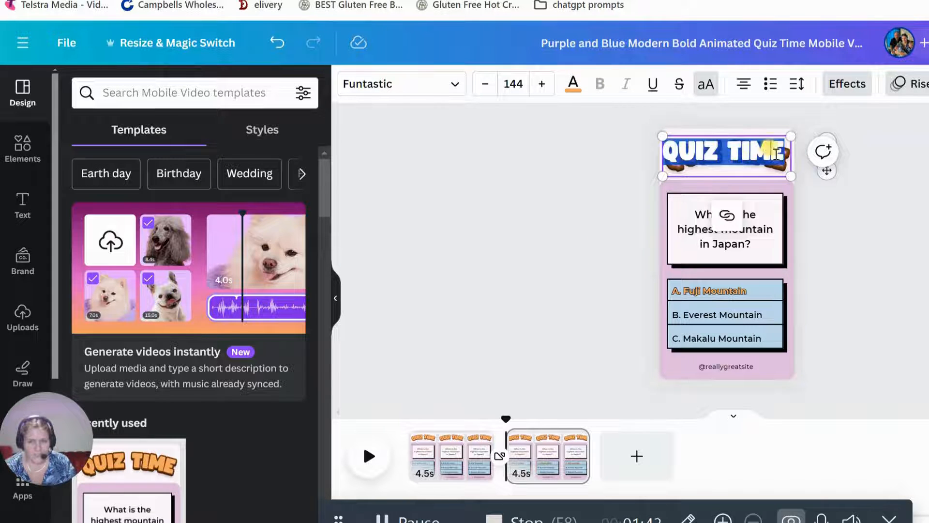
drag(785, 152, 667, 156)
key(BackSpace)
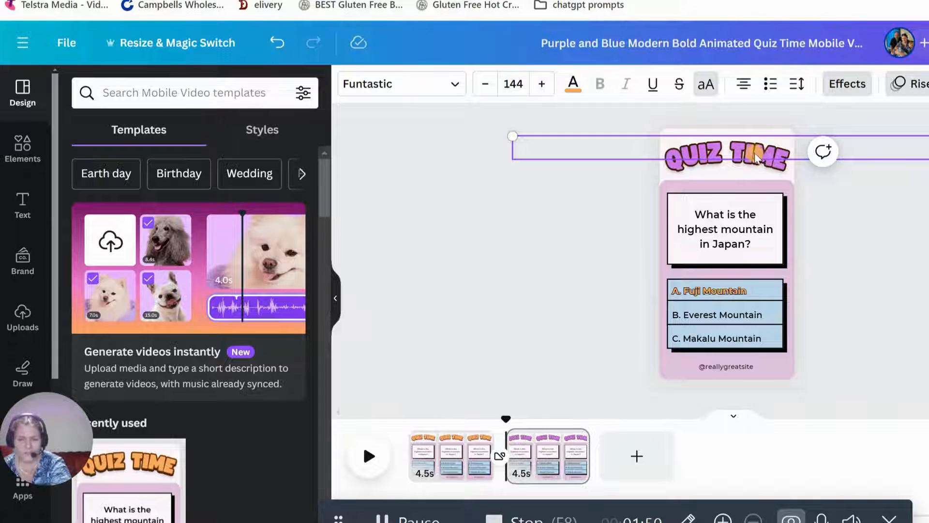
click(756, 172)
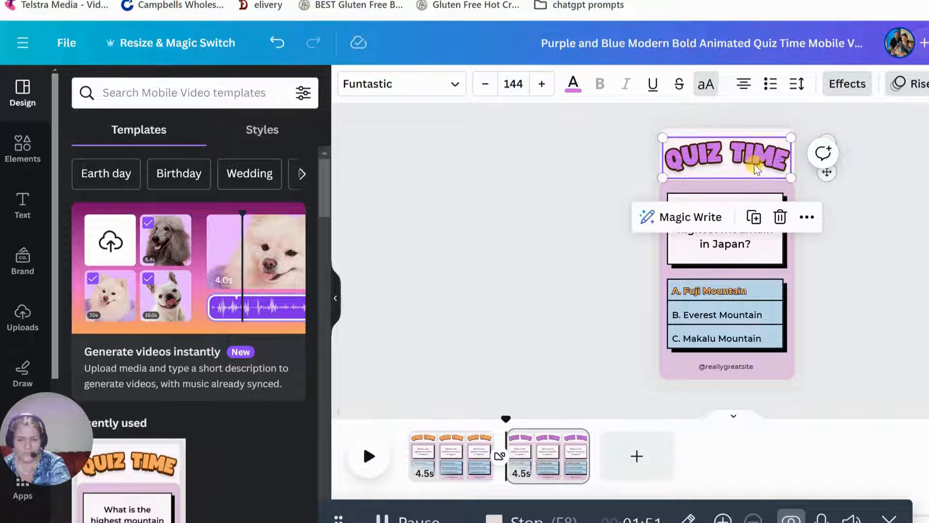
double_click(774, 157)
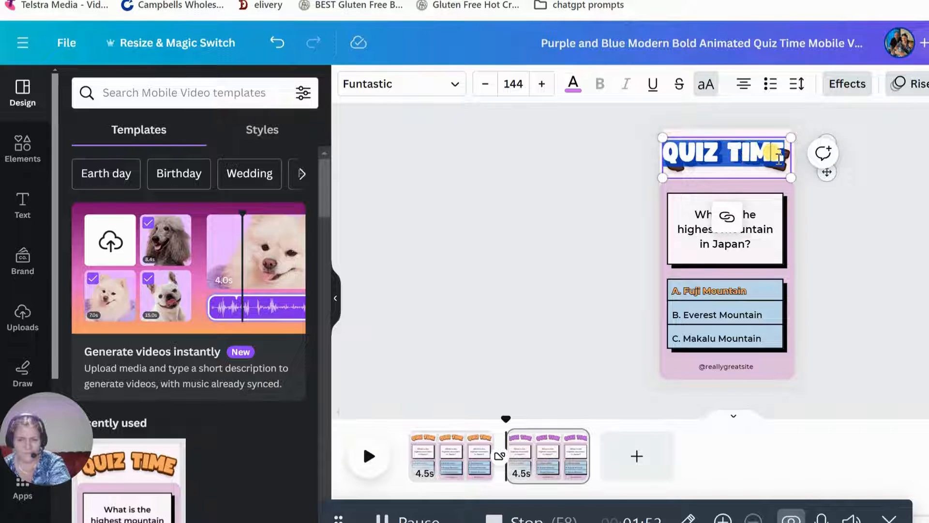
click(765, 159)
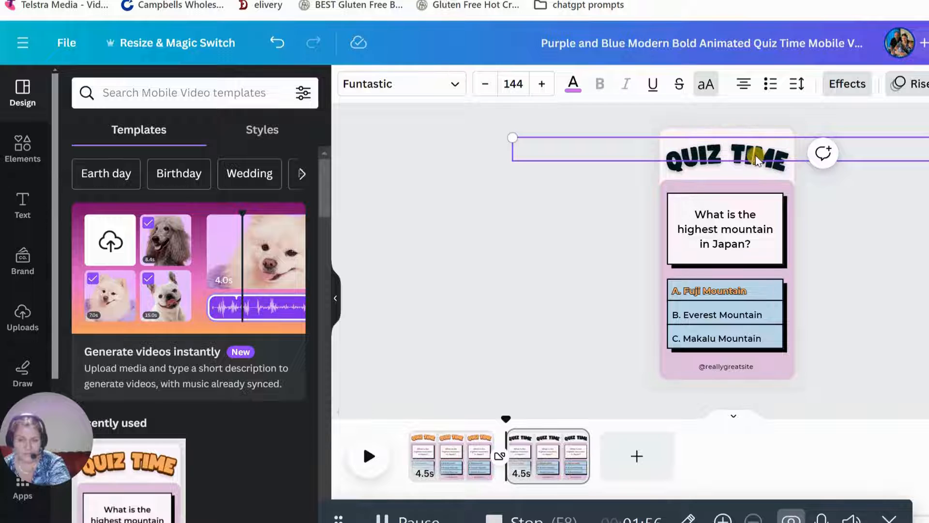
Try replacing the remaining black QUIZ TIME title on page 2 with a new text box, and undo these changes
click(756, 167)
double_click(755, 166)
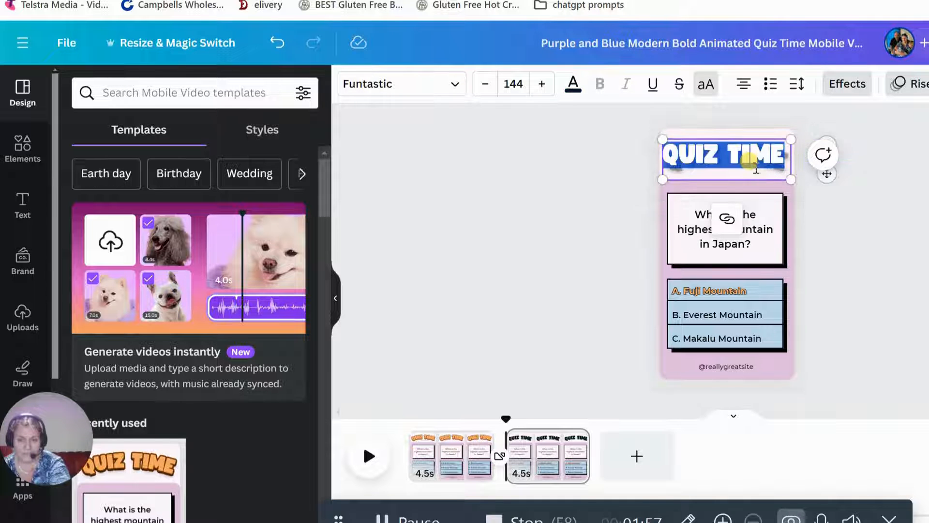
key(Delete)
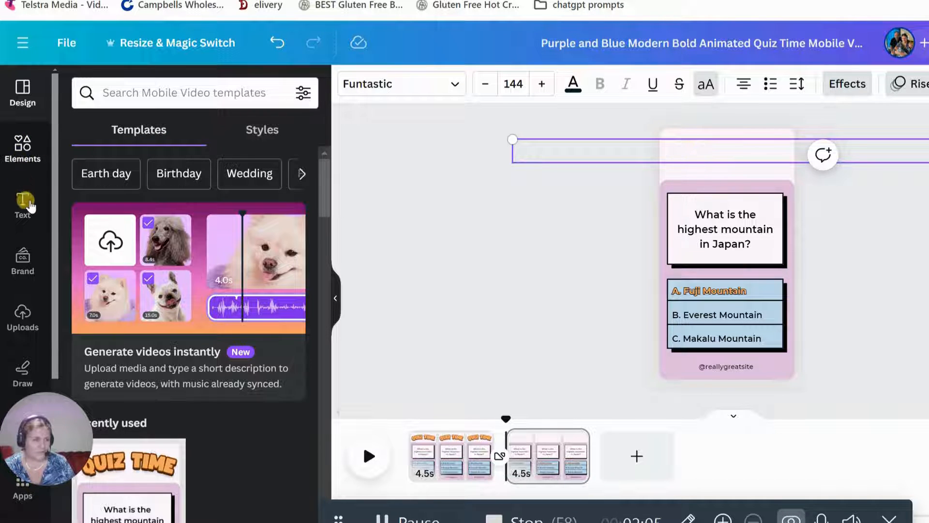
click(21, 207)
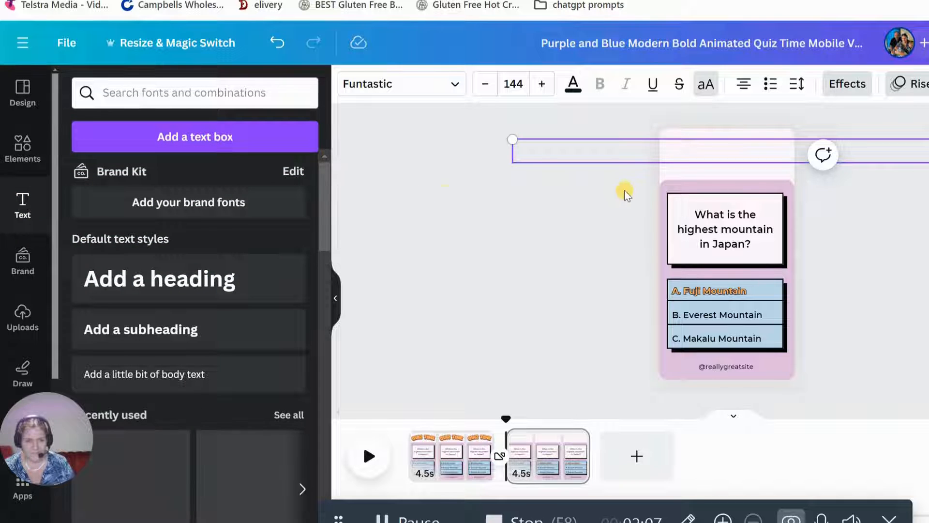
click(193, 139)
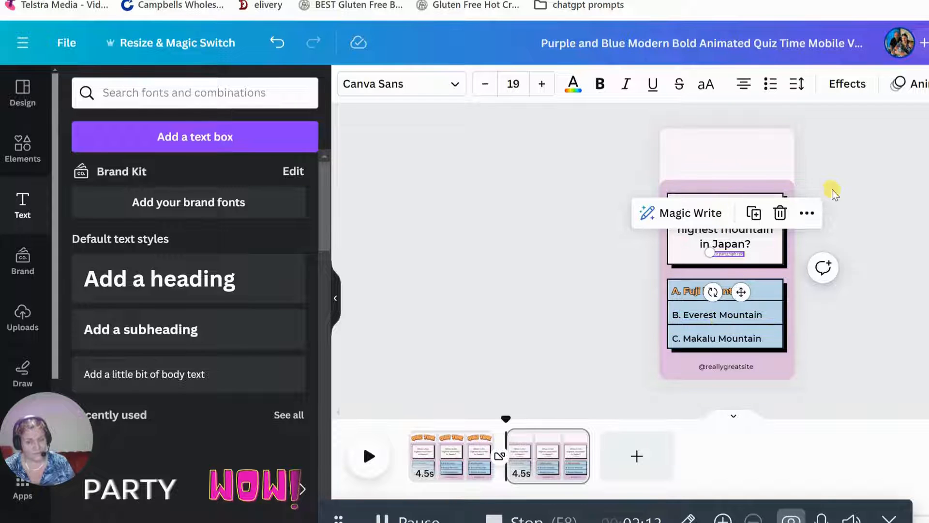
key(ctrl+z)
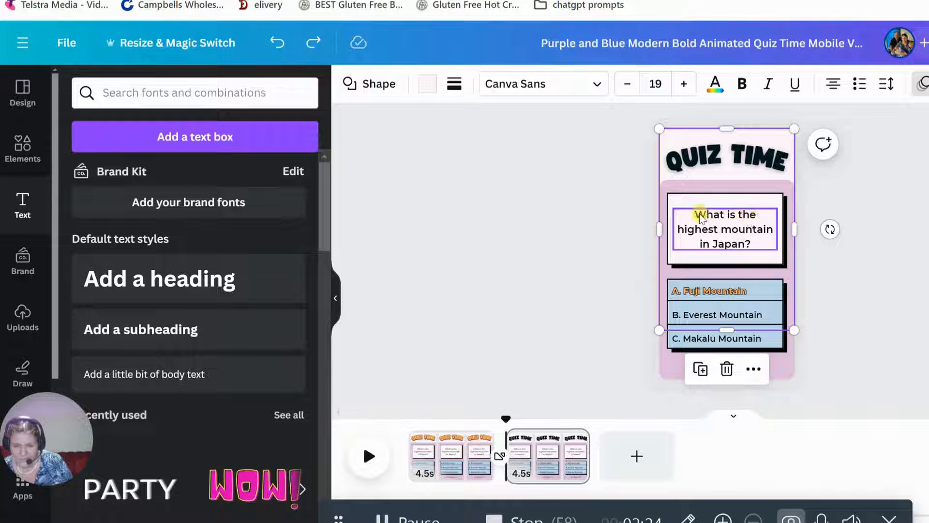
Replace the question about Japan's highest mountain on page 2 with the placeholder text "Question"
click(752, 245)
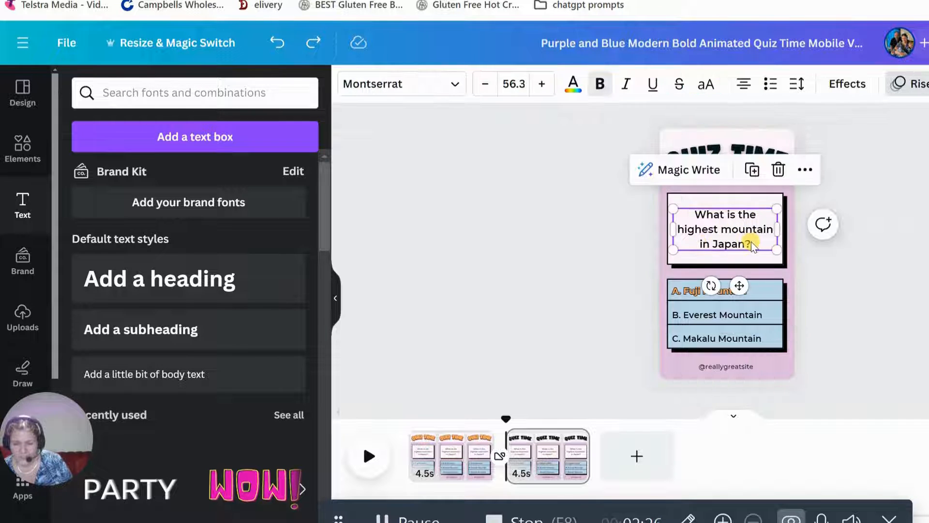
click(753, 244)
click(751, 242)
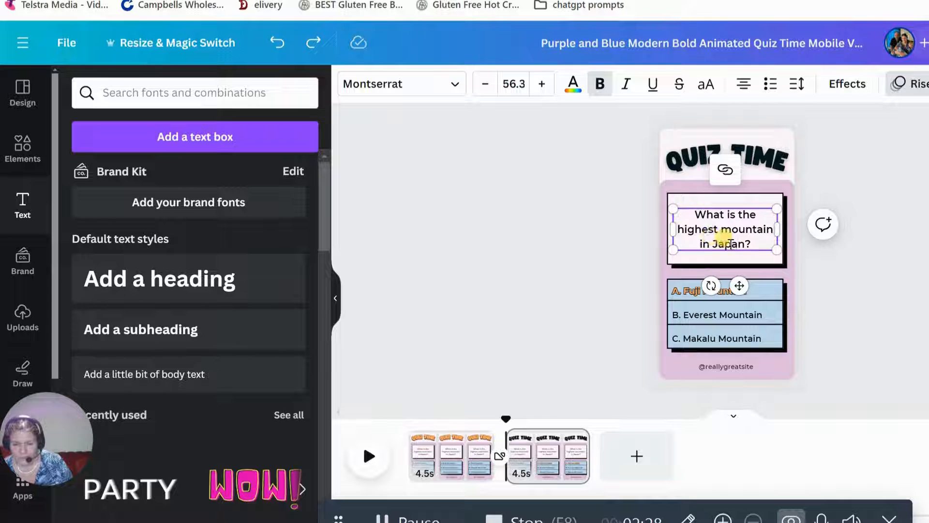
click(764, 242)
drag(760, 242, 692, 219)
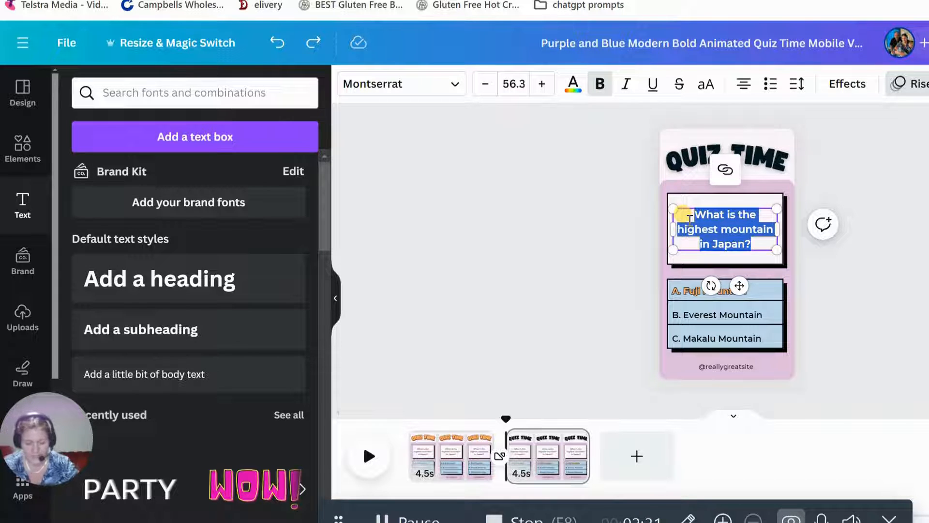
text(Question)
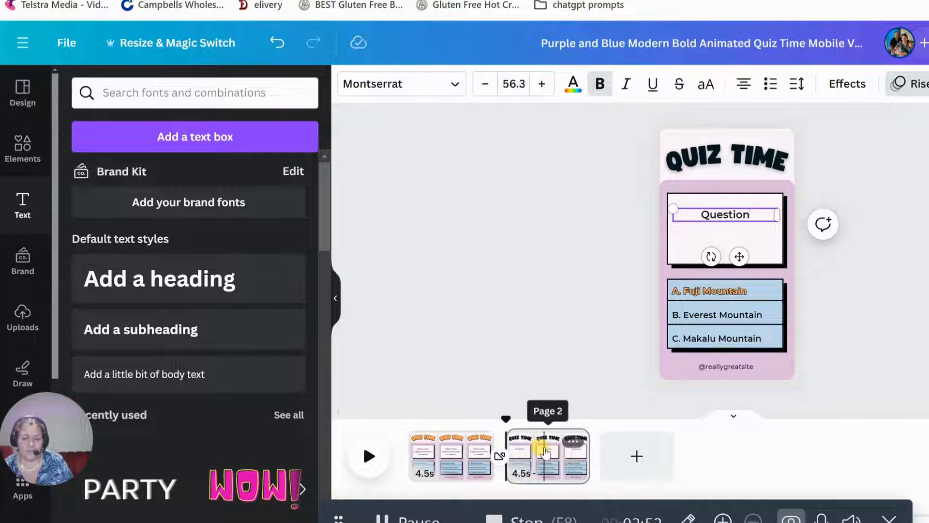
Compare the two pages and replace the question text on page 1 with "Question"
click(437, 454)
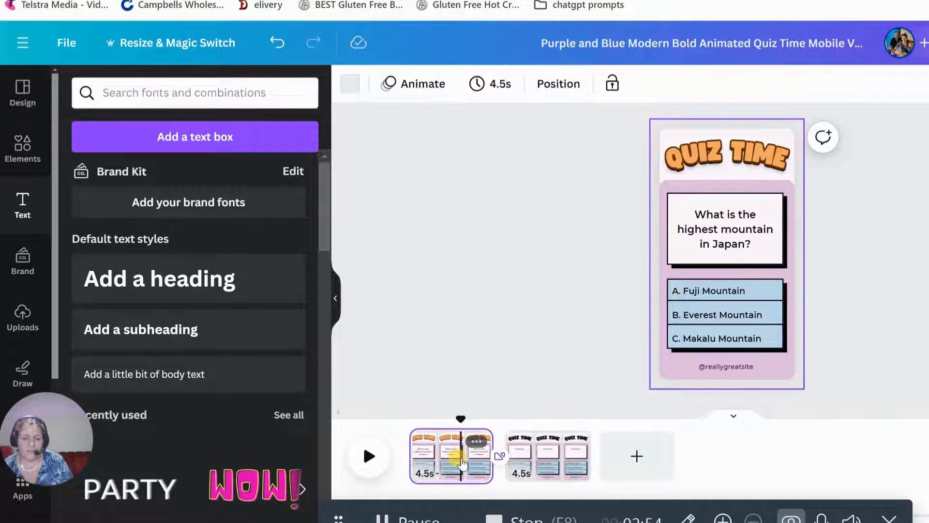
click(554, 467)
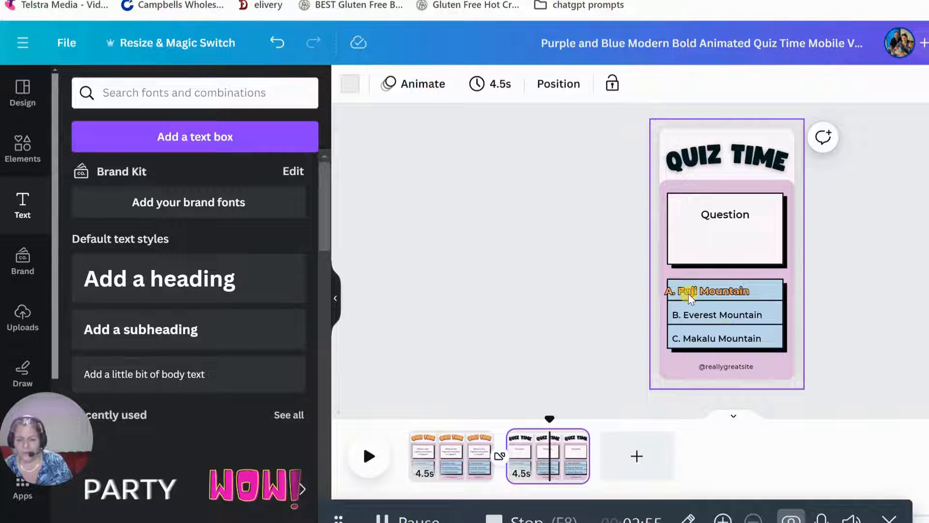
click(451, 458)
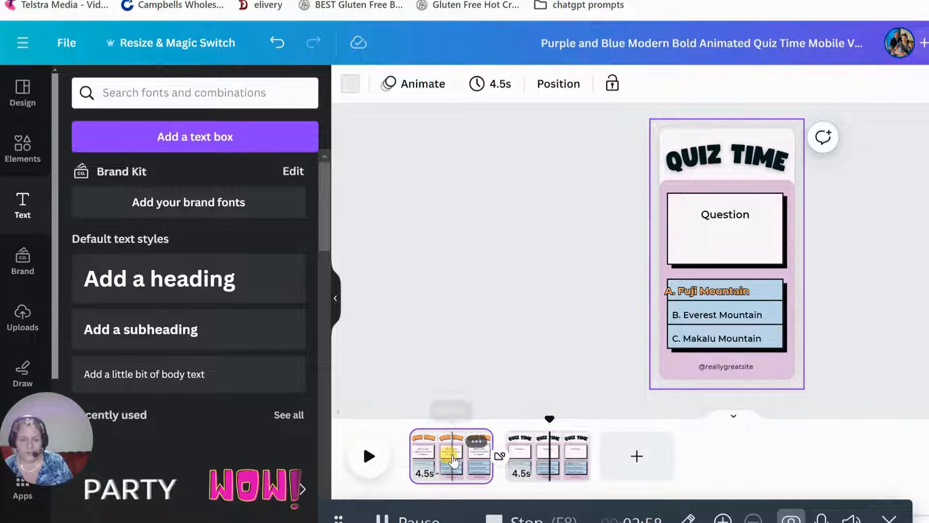
double_click(749, 242)
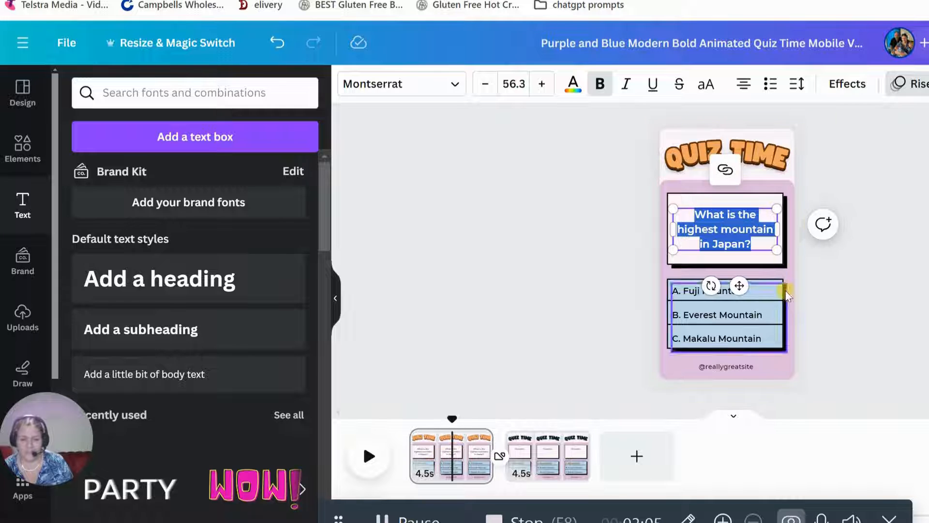
click(749, 243)
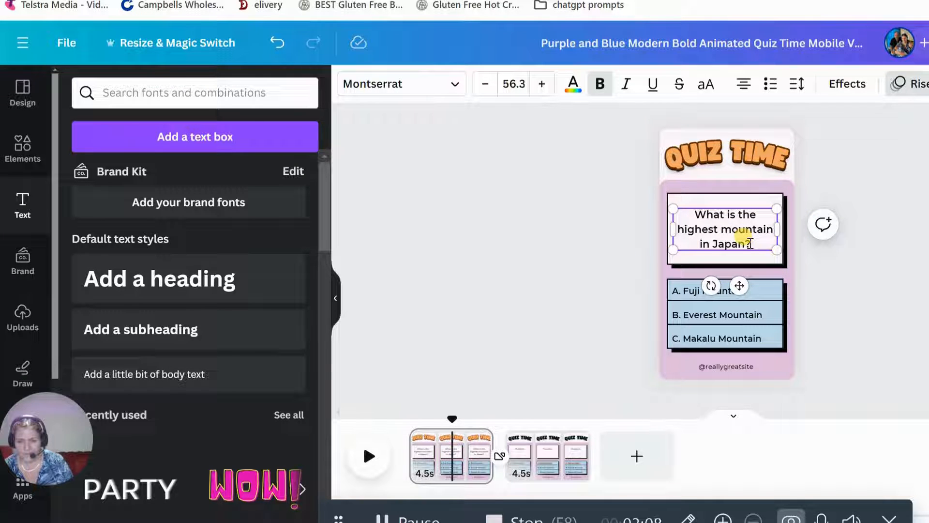
drag(749, 243, 681, 216)
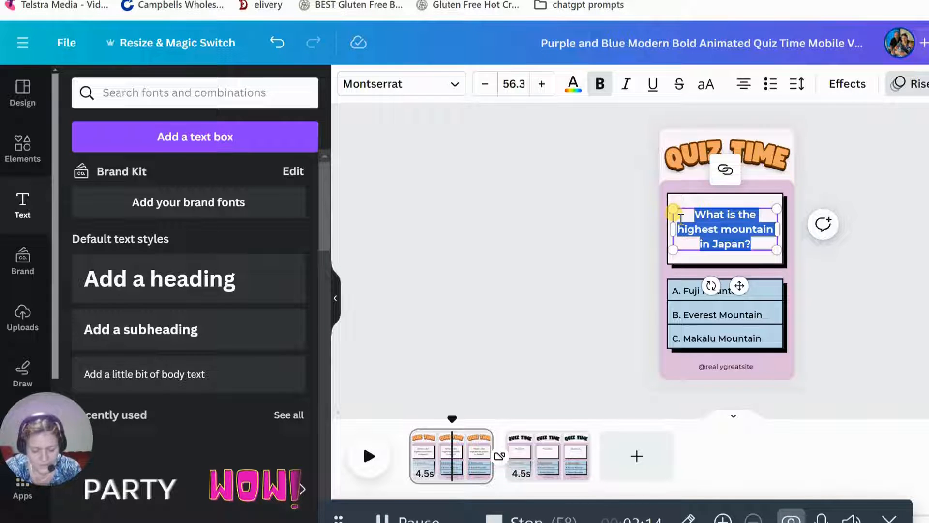
text(Quest)
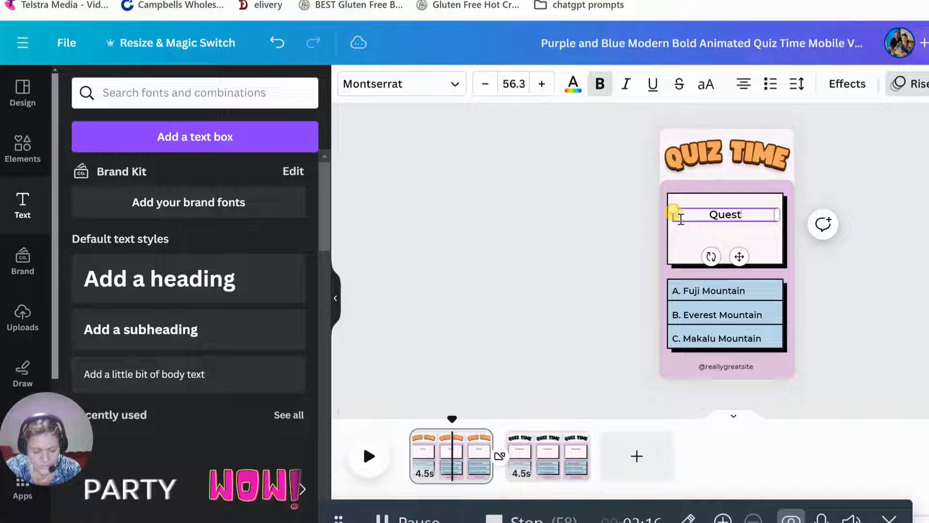
text(ion)
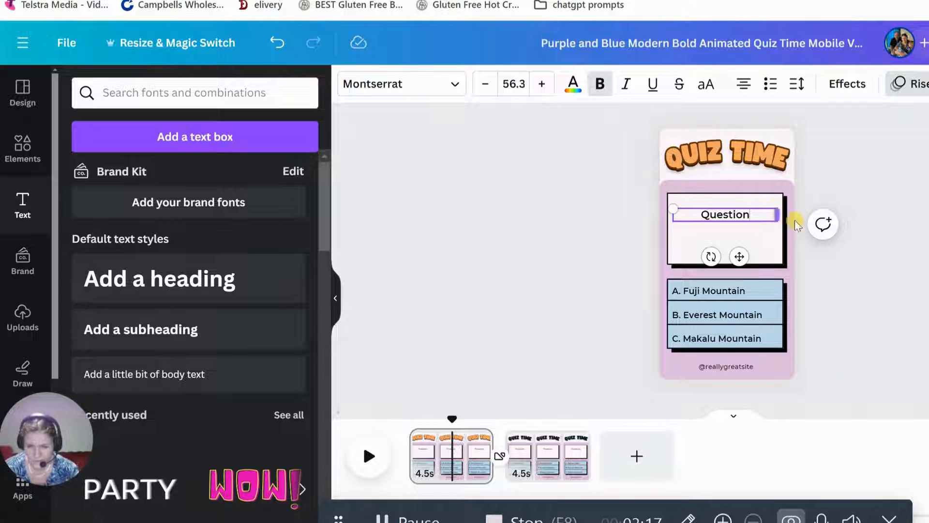
Replace the "A. Fuji Mountain" answer on page 1 with the placeholder text "1st choice"
click(718, 293)
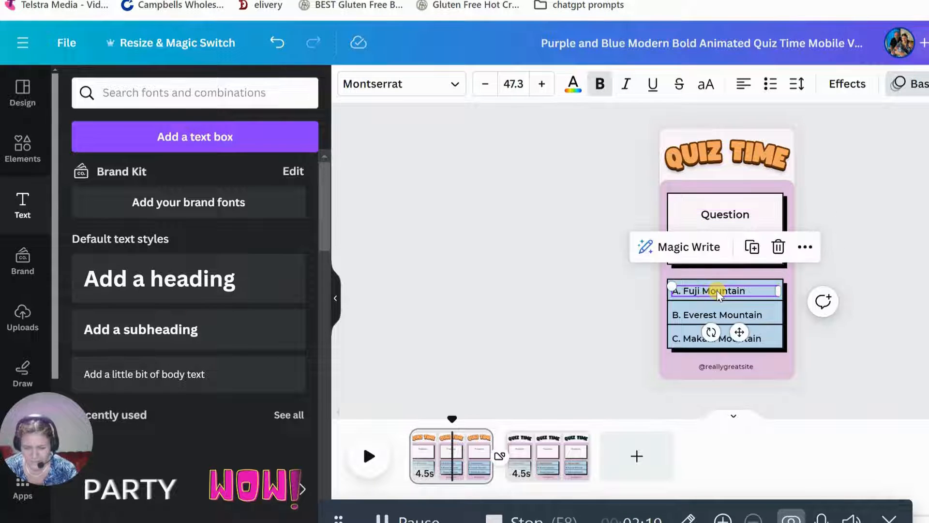
double_click(735, 289)
click(747, 290)
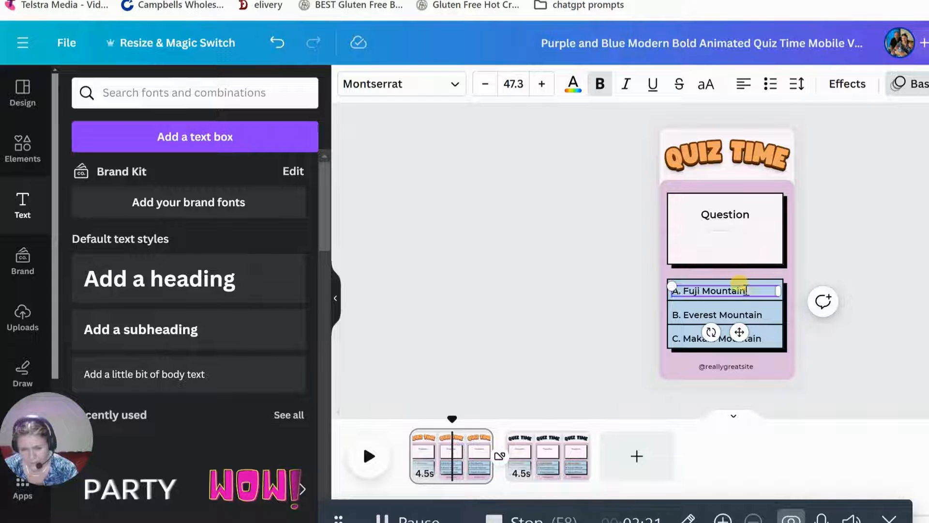
drag(747, 290, 693, 288)
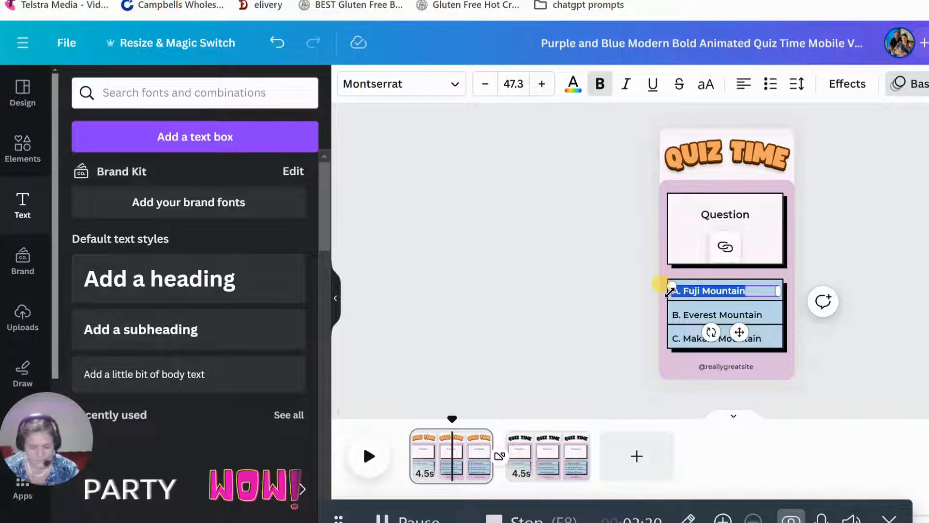
key(BackSpace)
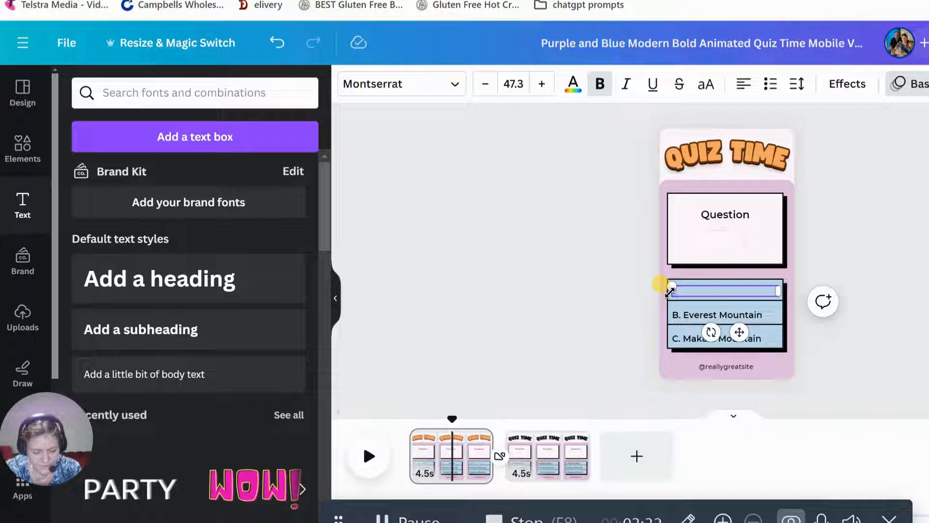
text(sr)
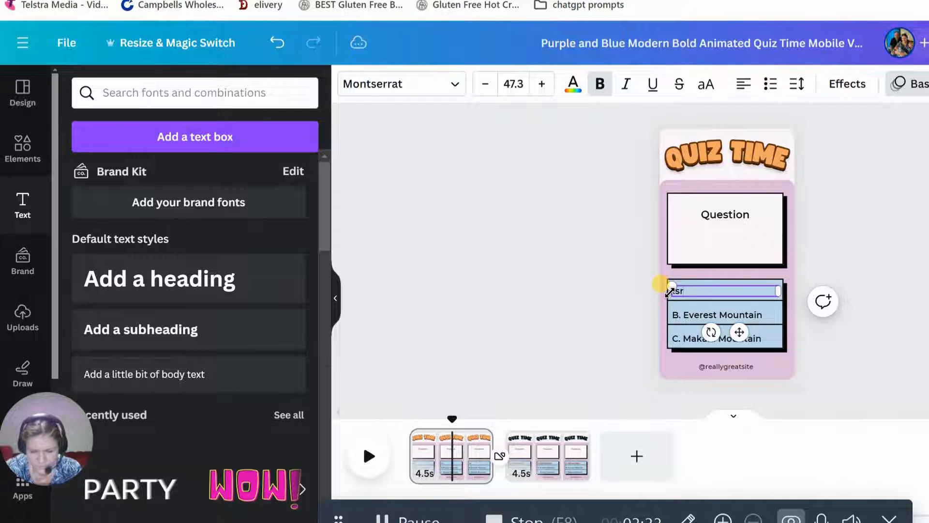
key(BackSpace)
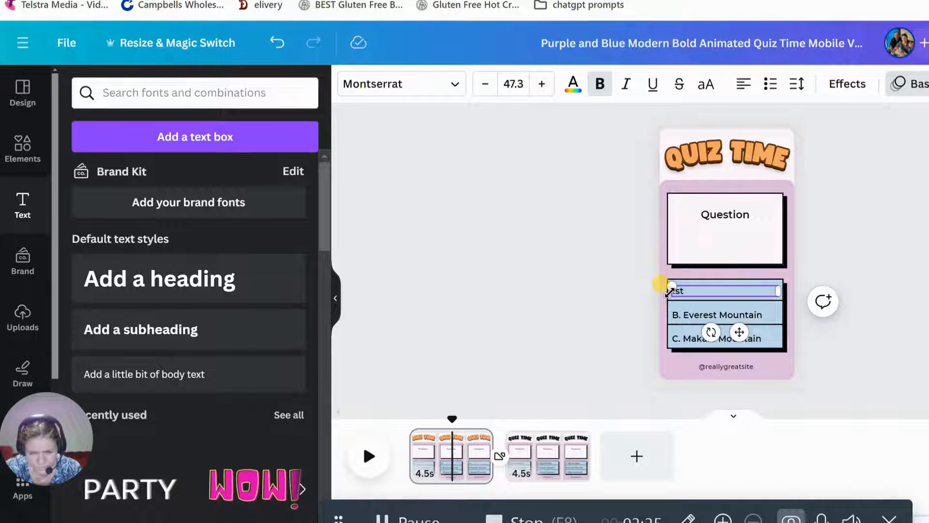
text(t choice)
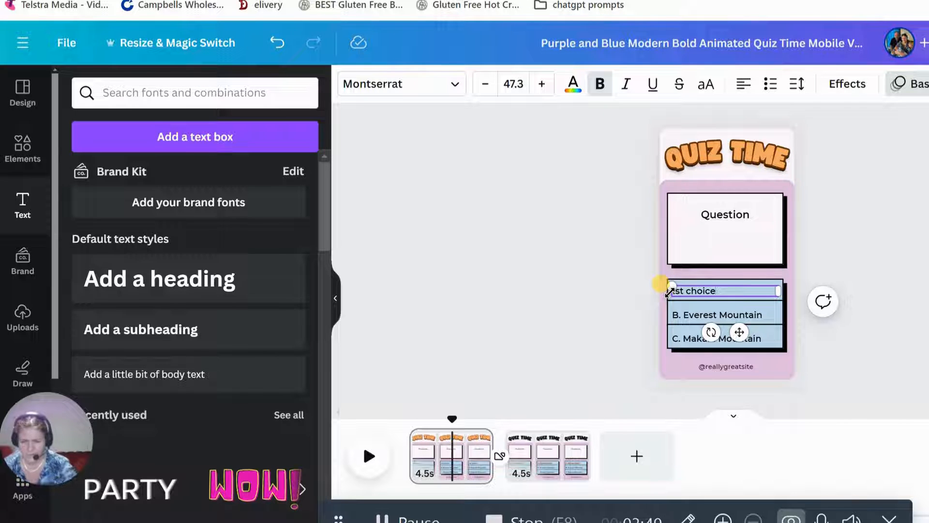
Replace the "B. Everest Mountain" answer on page 1 with the placeholder text "2nd choice"
click(728, 316)
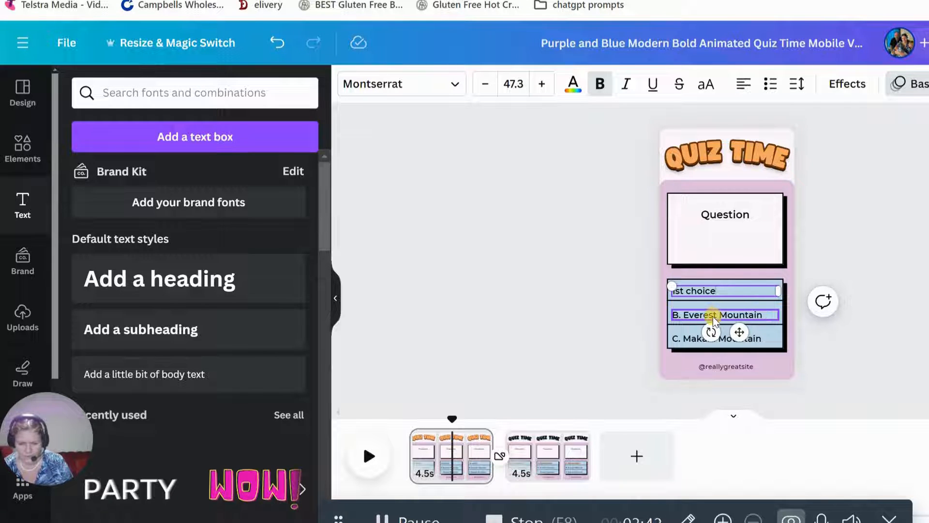
click(718, 317)
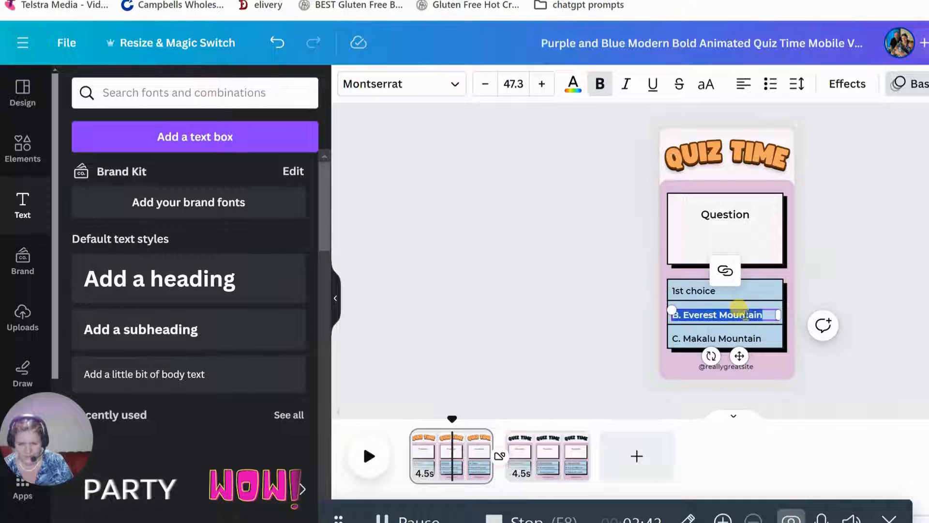
click(765, 315)
drag(766, 315, 665, 310)
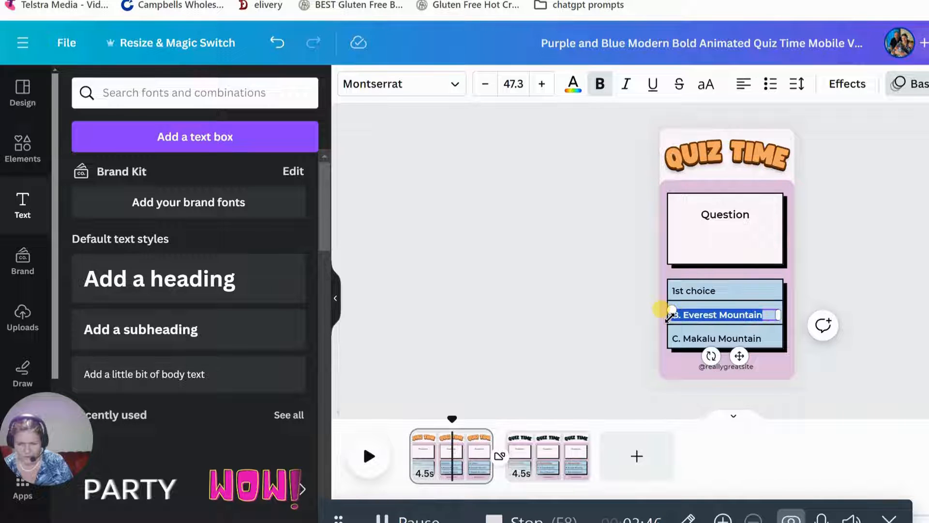
key(BackSpace)
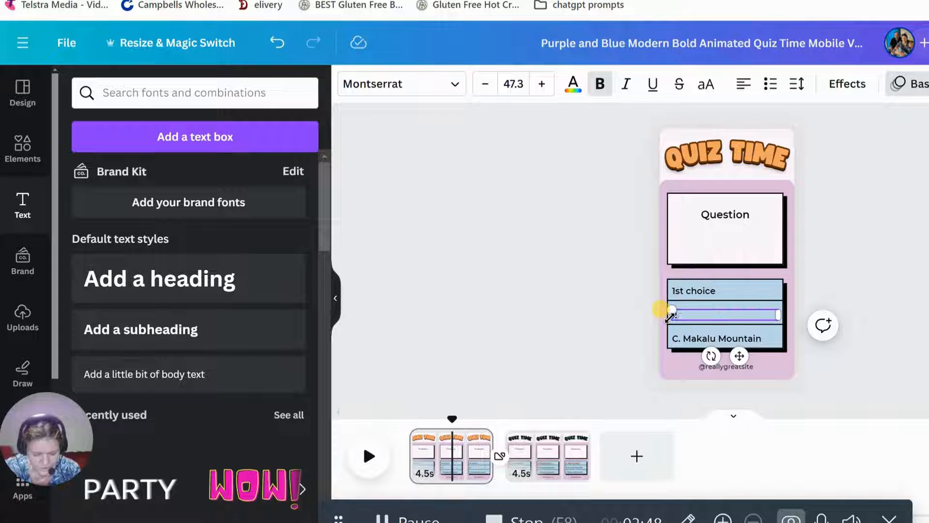
text(2nd ch)
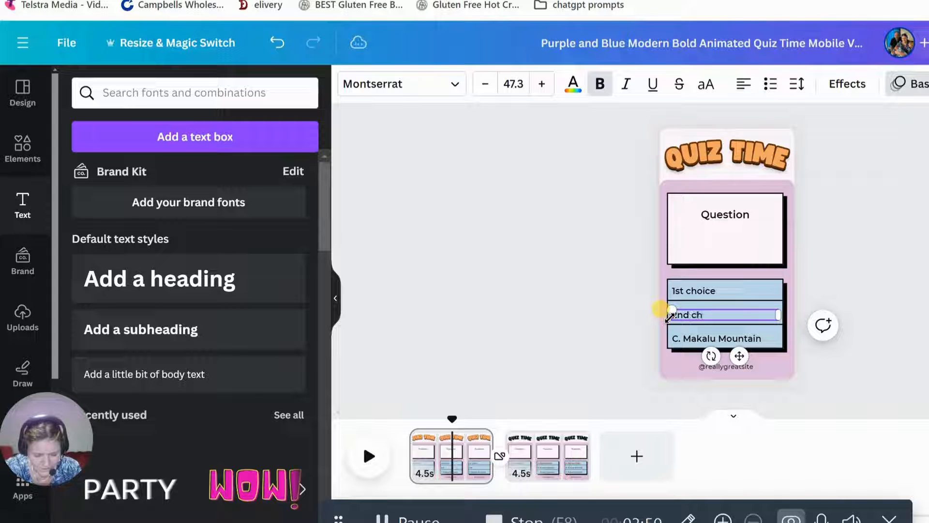
text(oice)
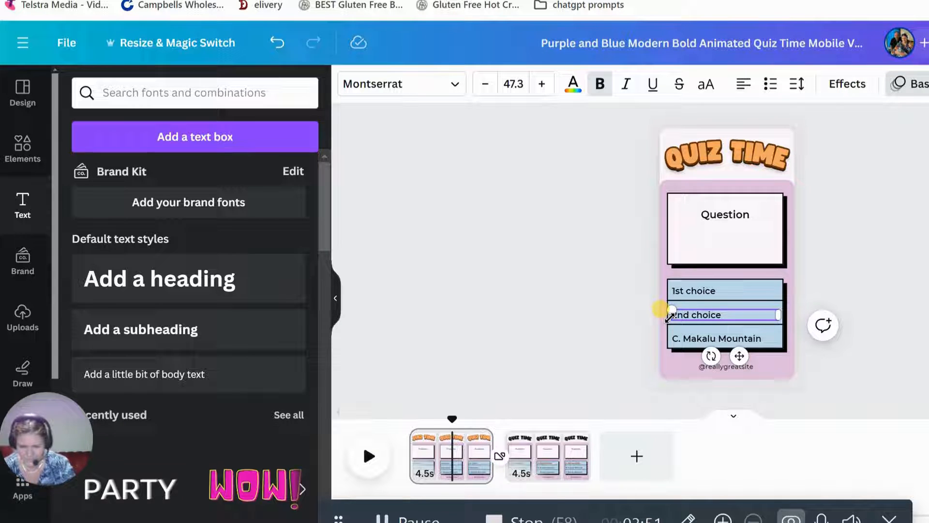
Replace the "C. Makalu Mountain" answer on page 1 with the placeholder text "3rd choice"
click(742, 338)
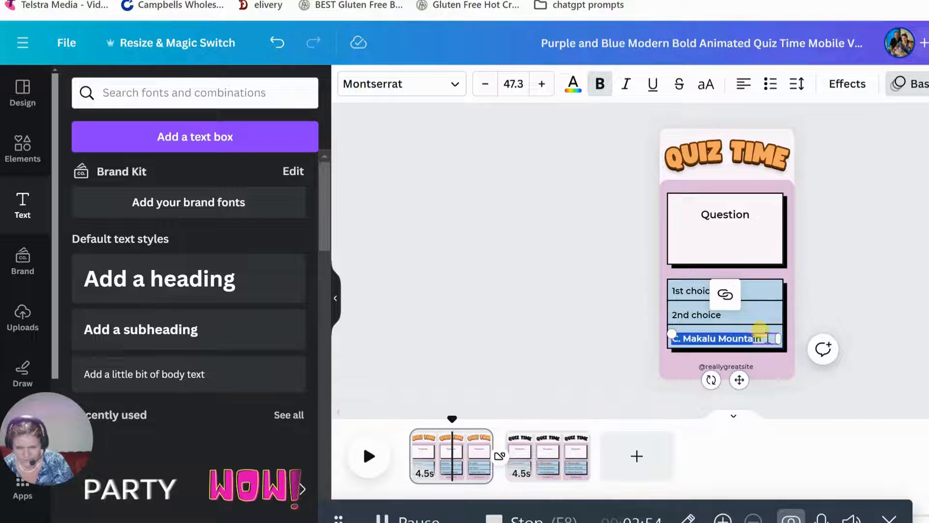
drag(761, 339, 668, 334)
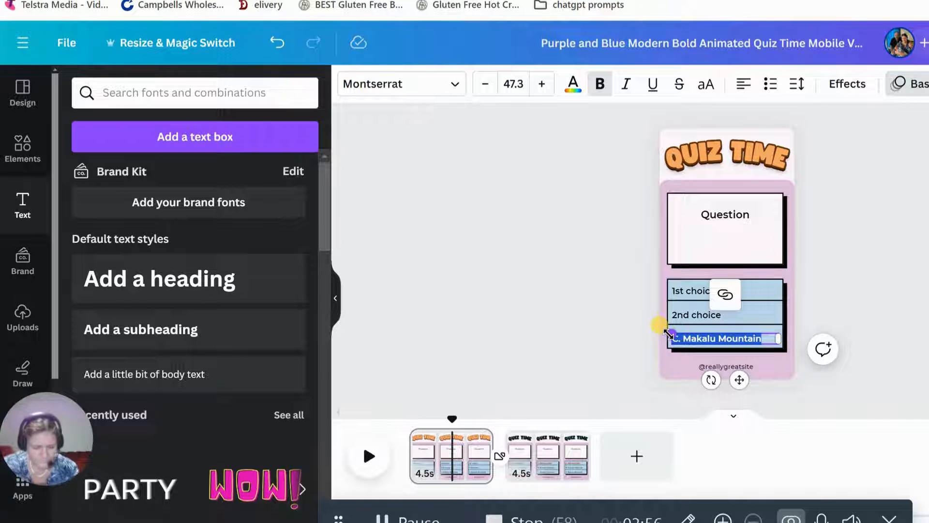
text(3rd)
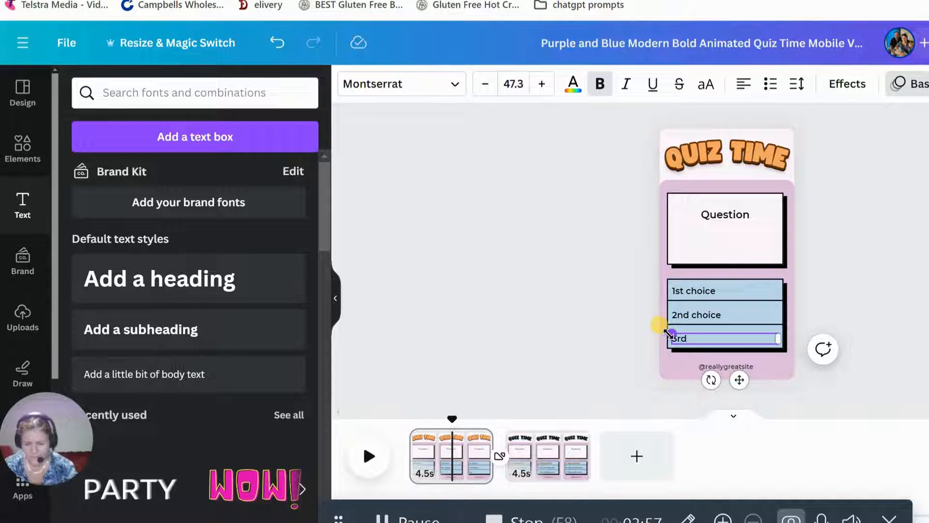
text( cho)
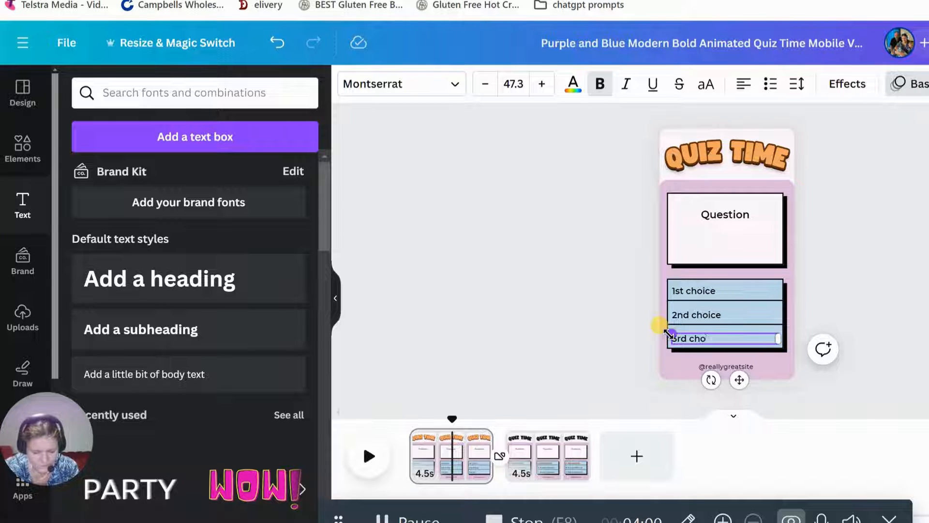
text(ice)
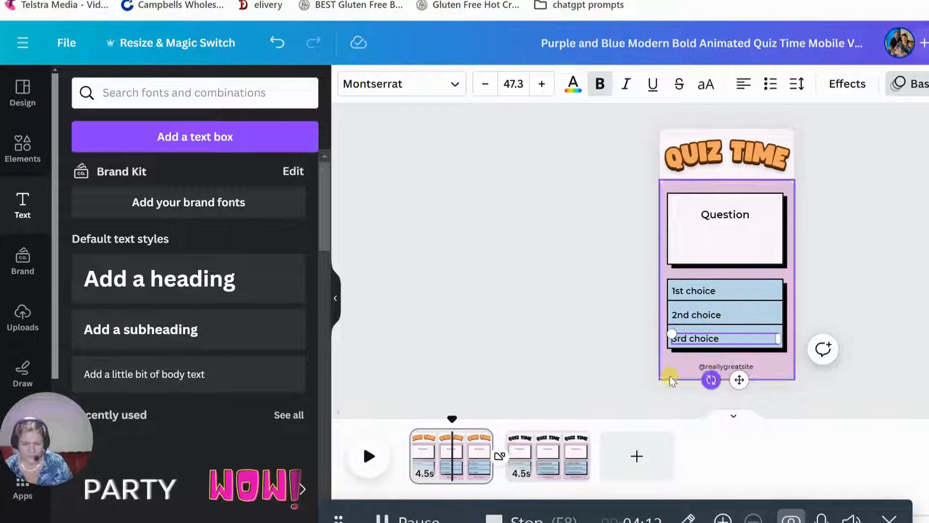
On page 2, replace the highlighted "A. Fuji Mountain" text with the placeholder "Answer"
click(532, 461)
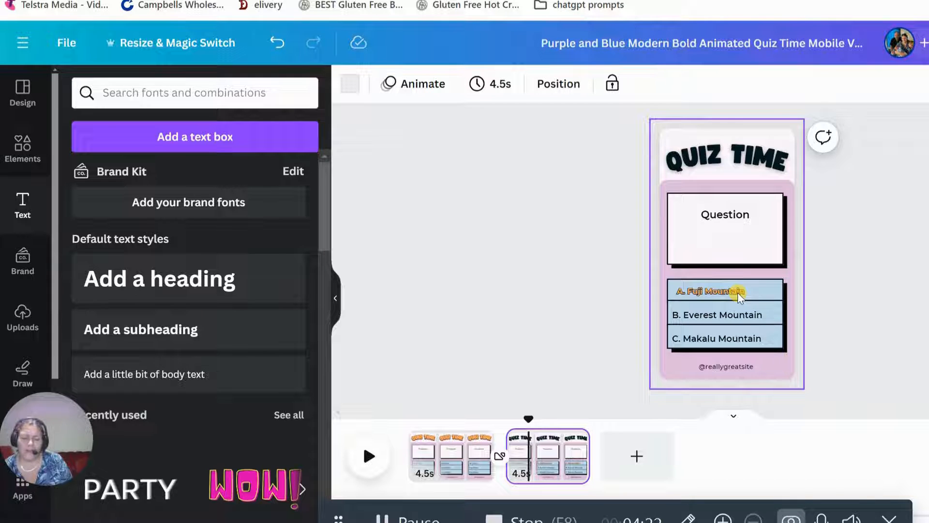
click(679, 292)
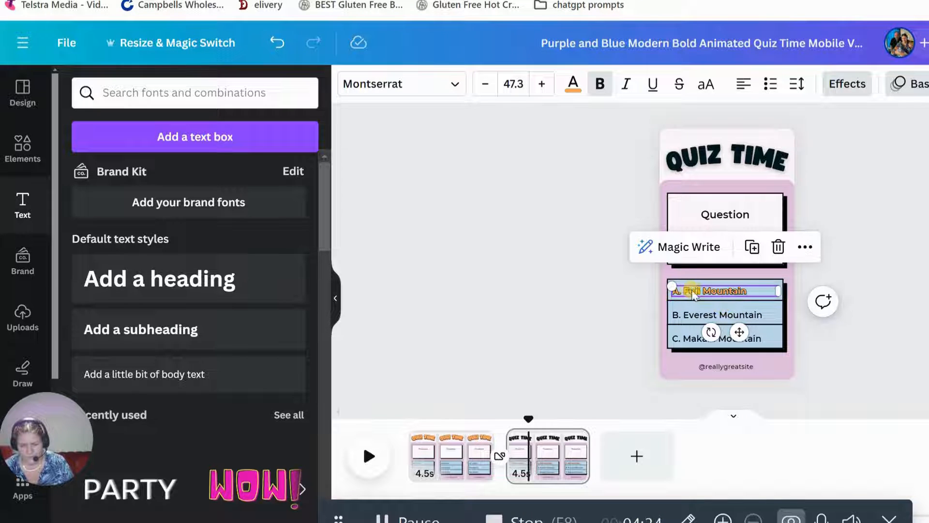
click(720, 294)
click(752, 291)
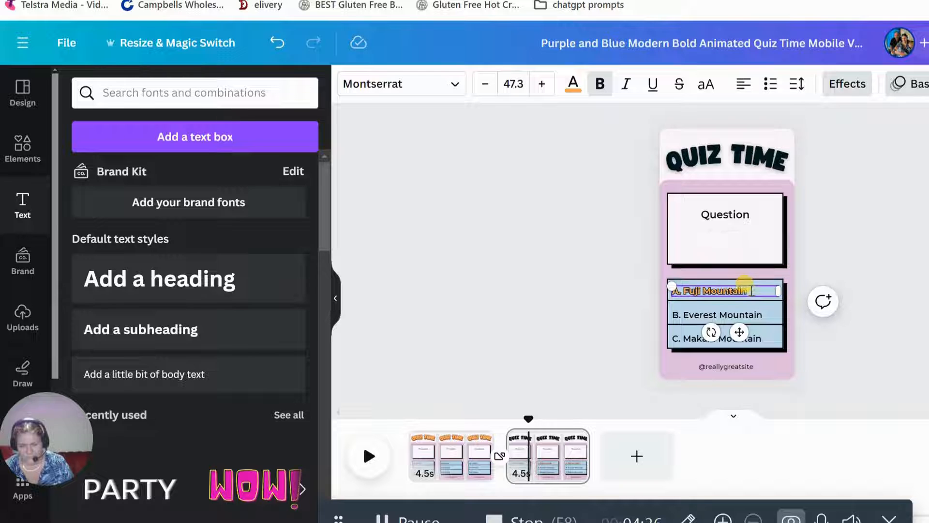
drag(761, 291, 667, 285)
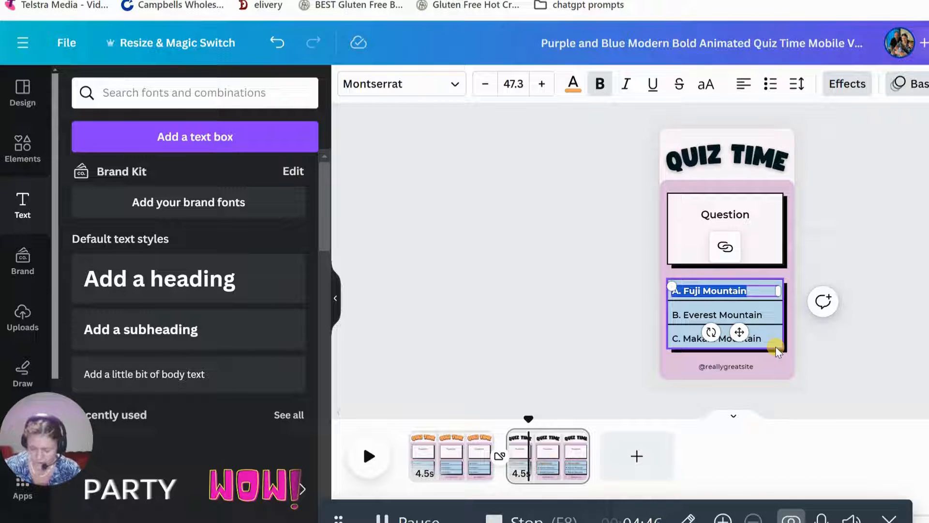
text(An)
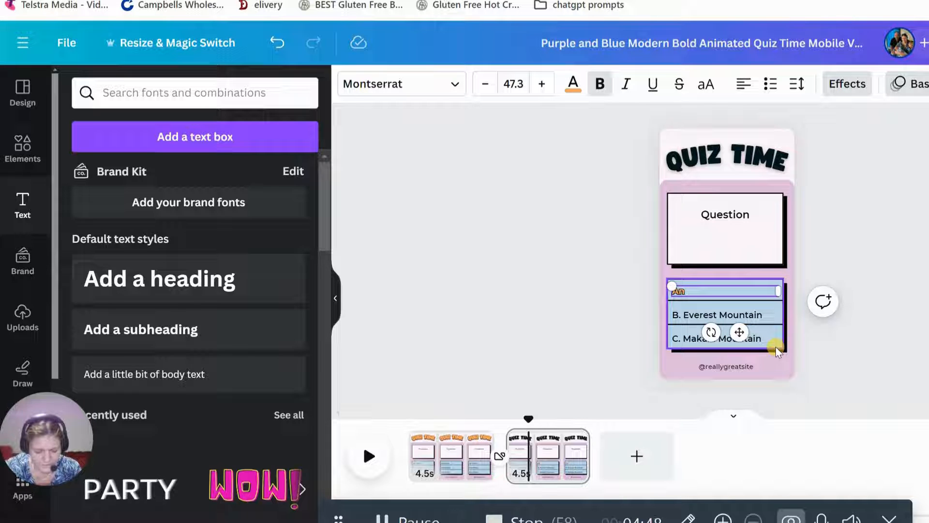
text(swer)
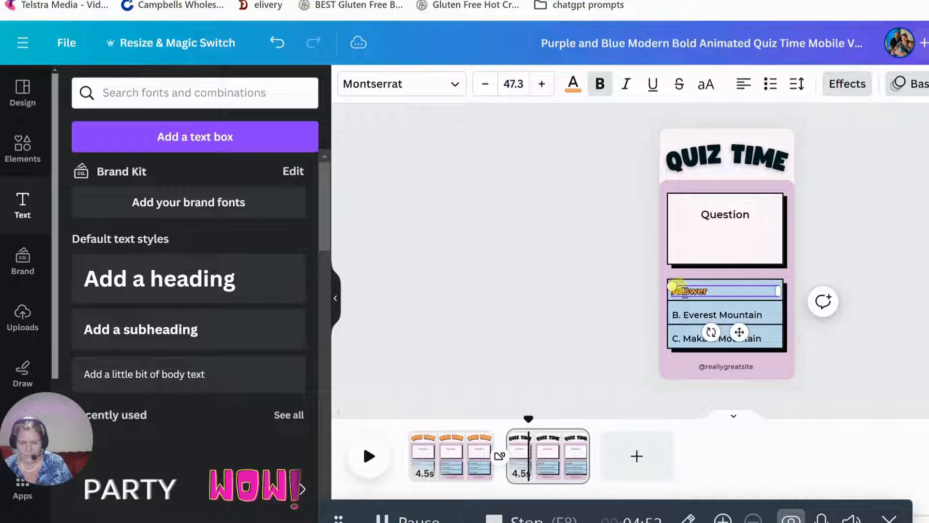
Delete the Everest and Makalu answer texts and both divider lines from the blue answer box on page 2
click(743, 315)
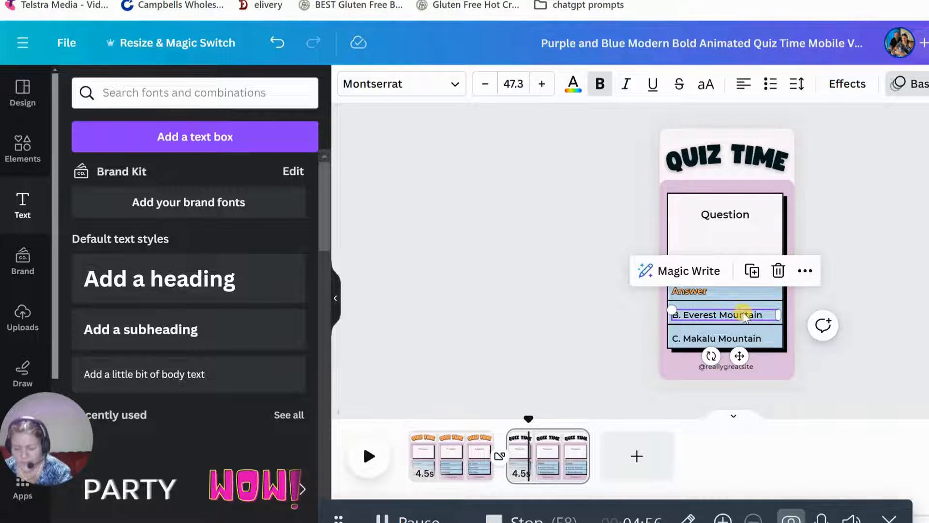
key(Delete)
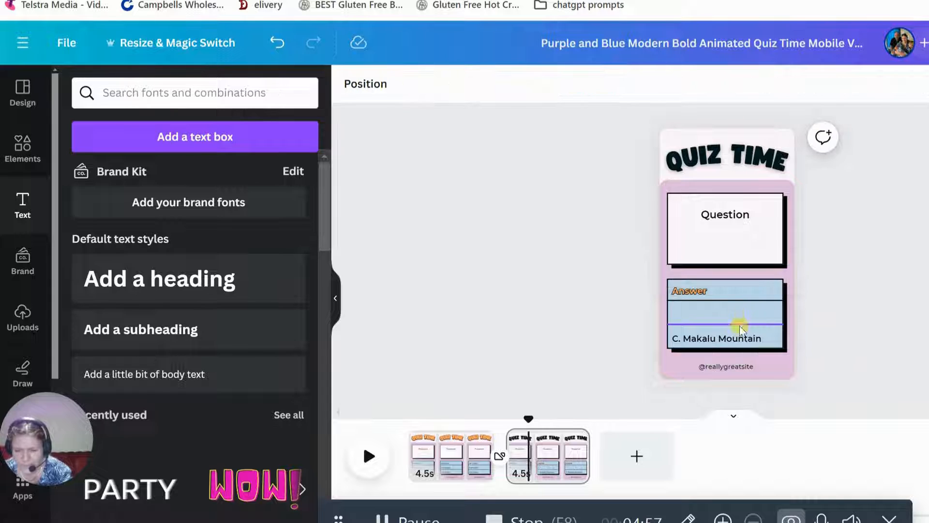
click(736, 339)
key(Delete)
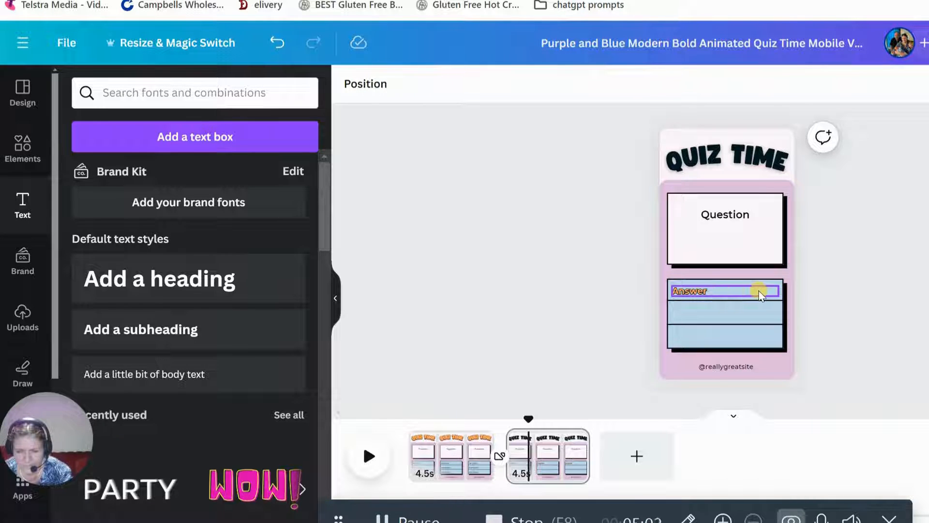
click(726, 301)
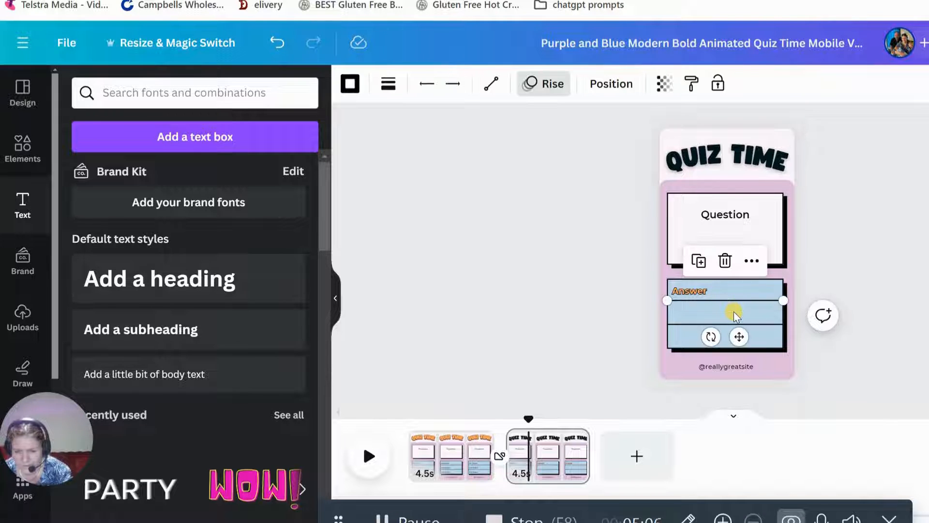
drag(738, 311, 735, 339)
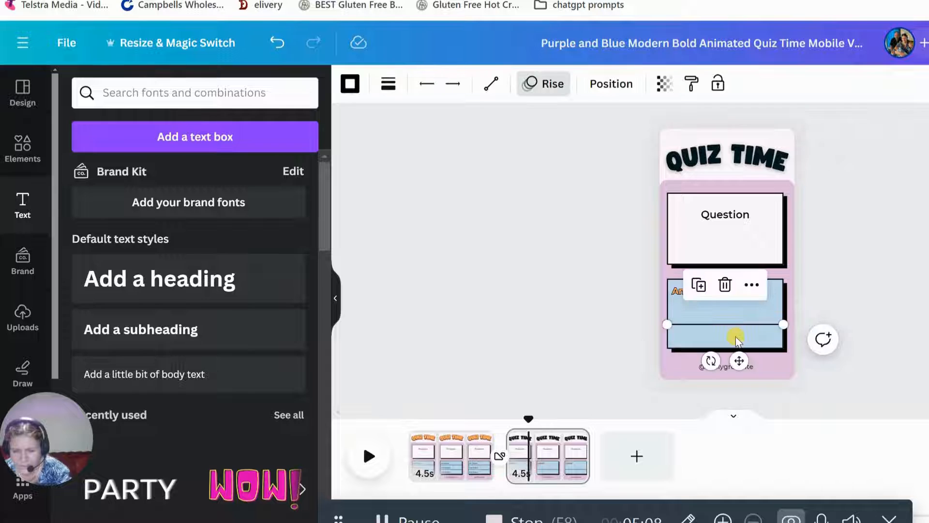
key(Delete)
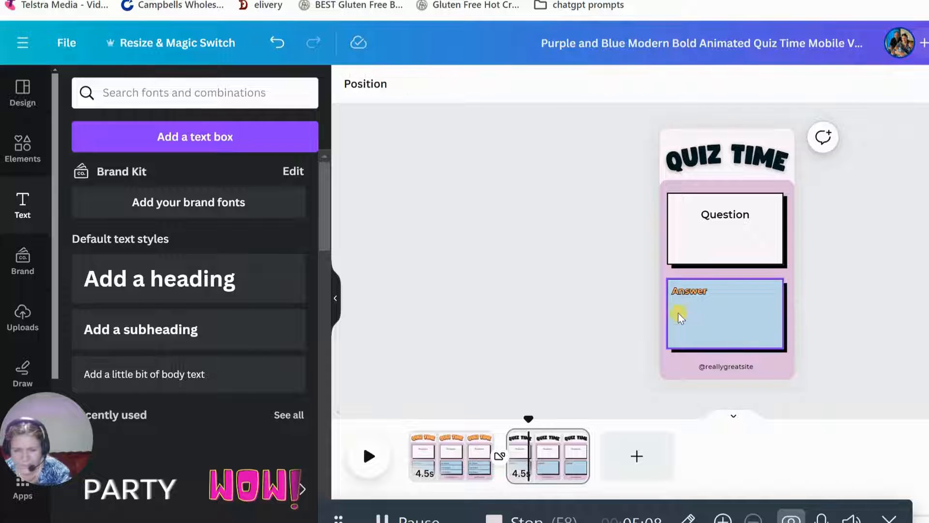
click(710, 290)
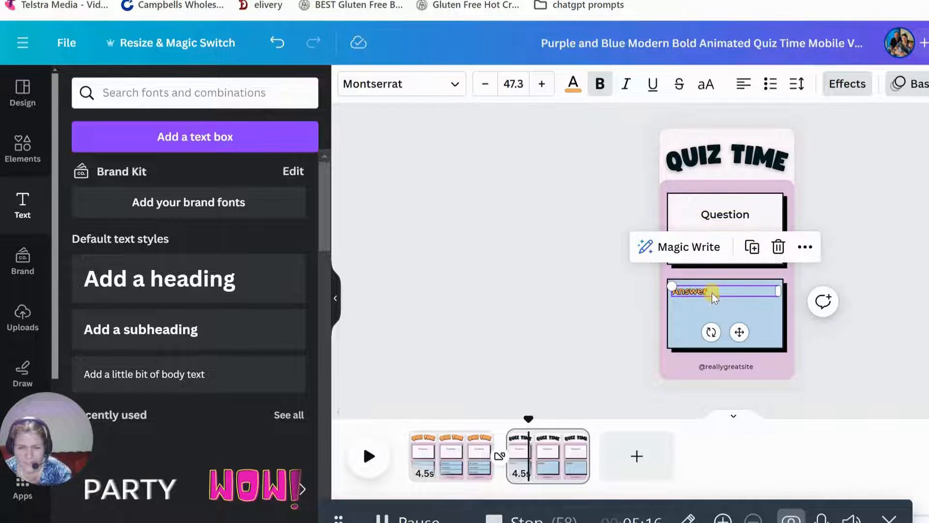
click(743, 84)
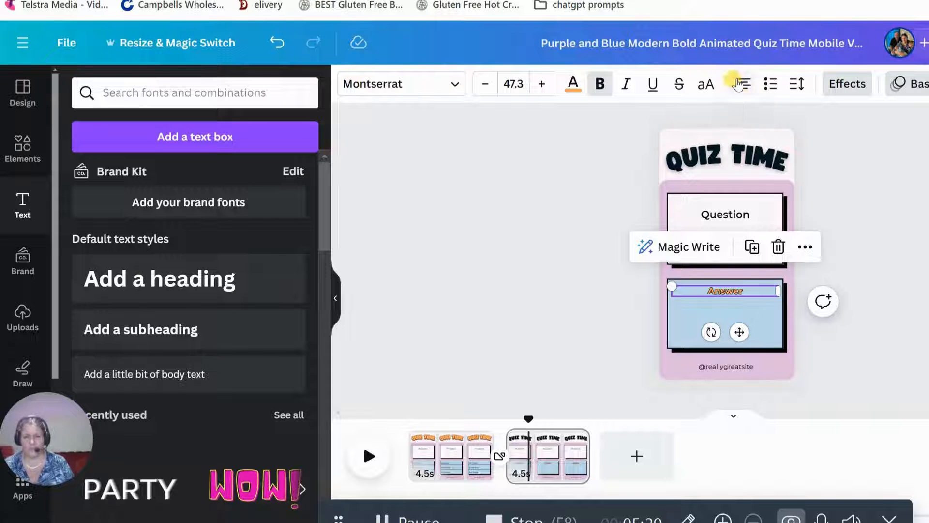
click(590, 305)
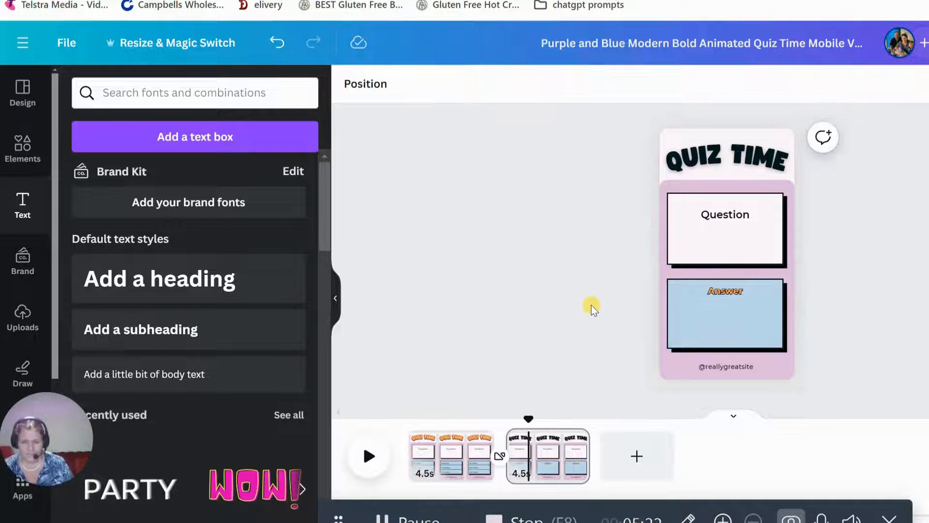
click(734, 366)
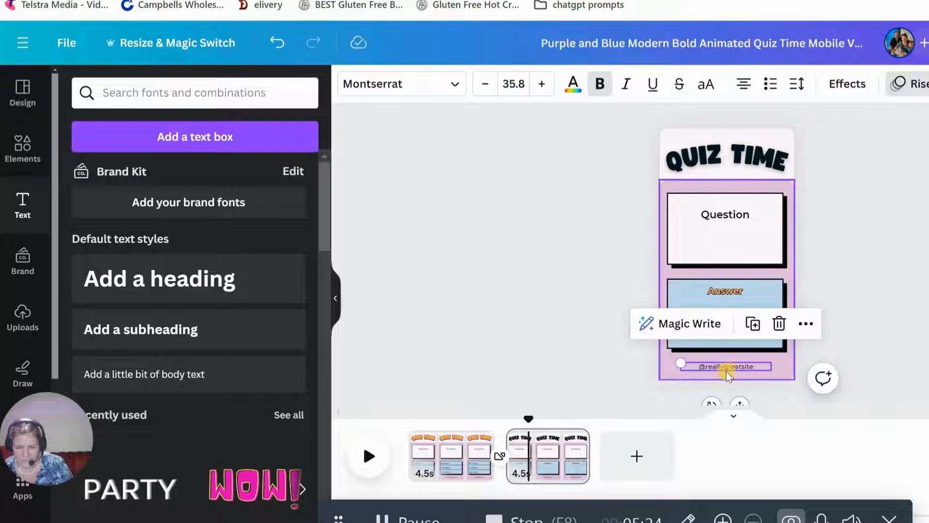
key(Delete)
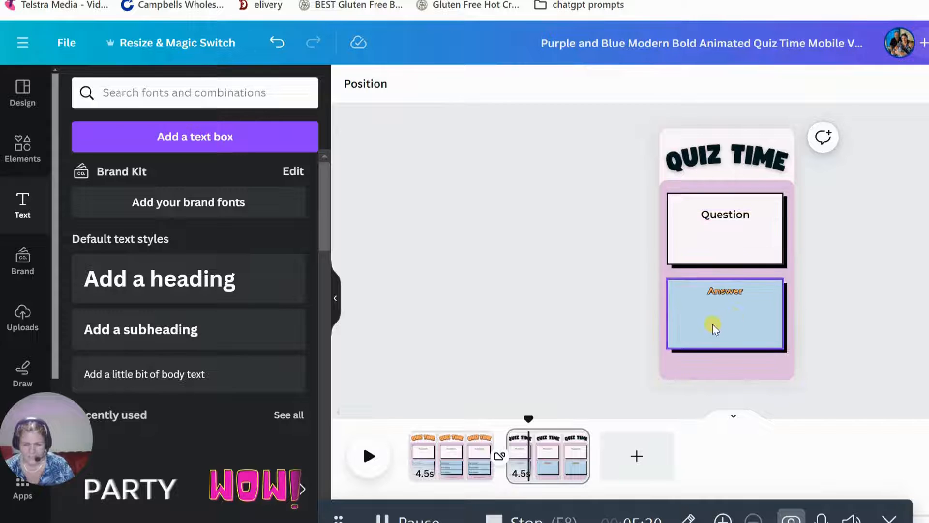
click(444, 460)
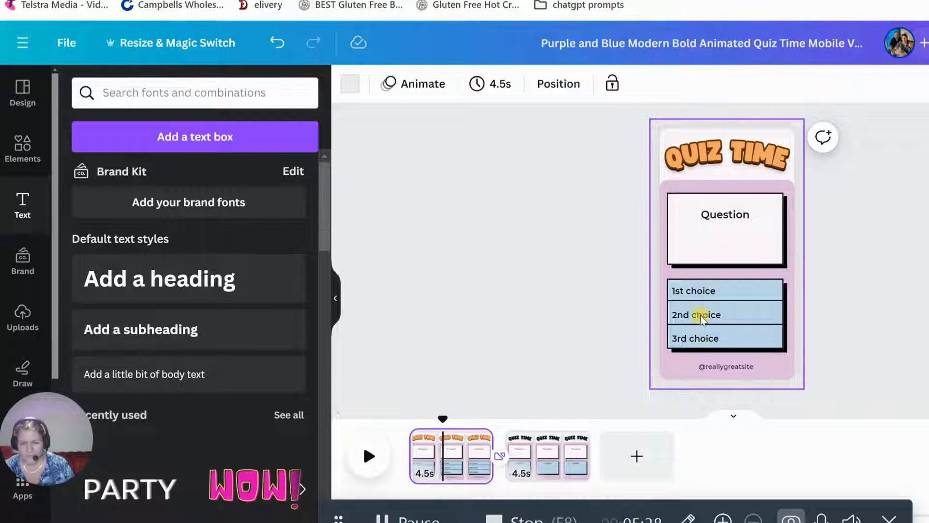
click(719, 366)
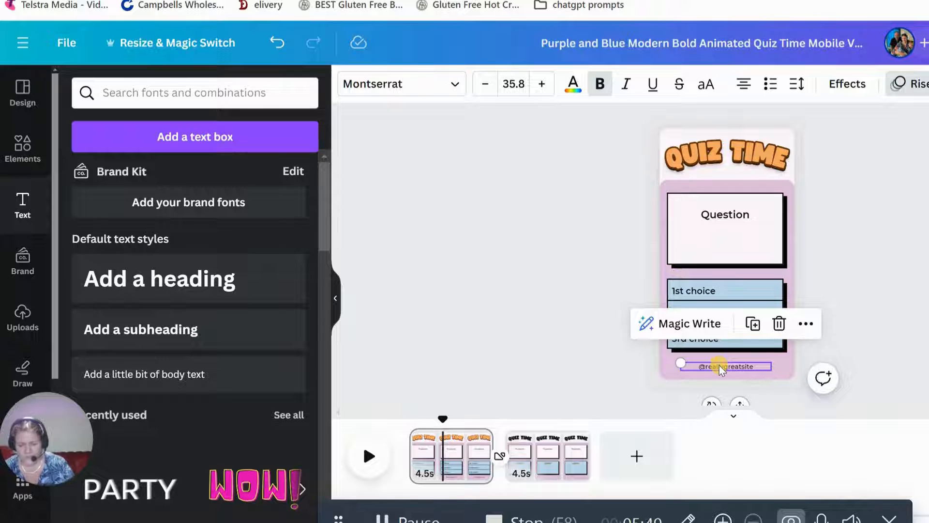
key(Delete)
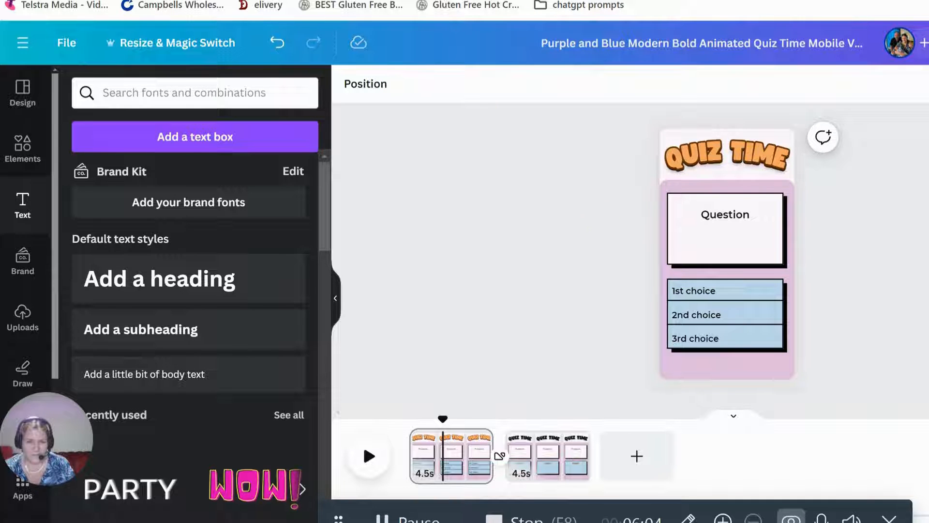
Switch to the Quiz Maker chat in ChatGPT and review the organic gardening quiz's questions, choices and answers
click(484, 0)
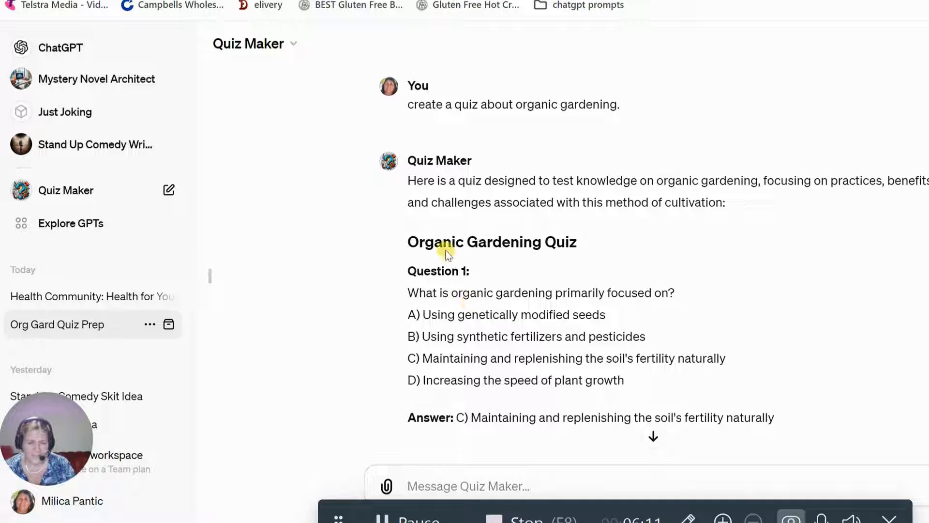
scroll(531, 303, down, 3)
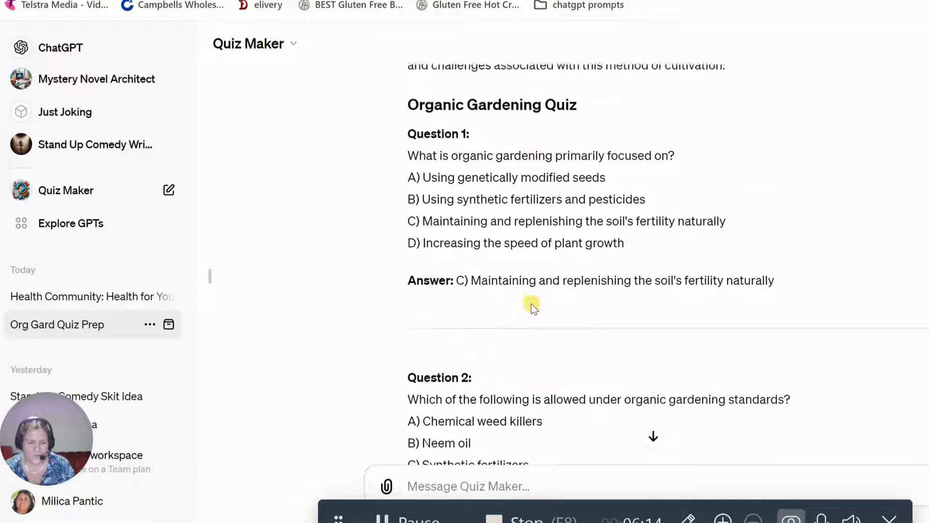
scroll(519, 435, down, 5)
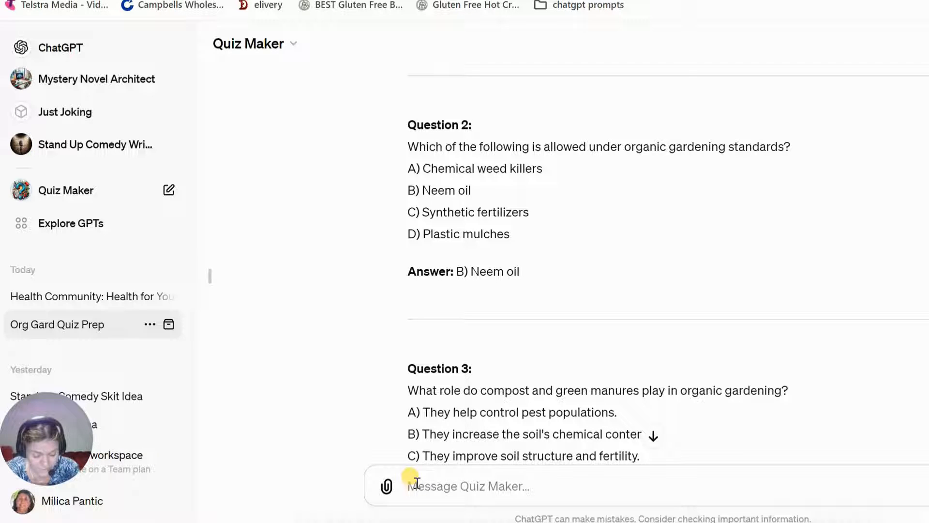
Begin a new message to Quiz Maker with the words "create a quiz about"
text(create )
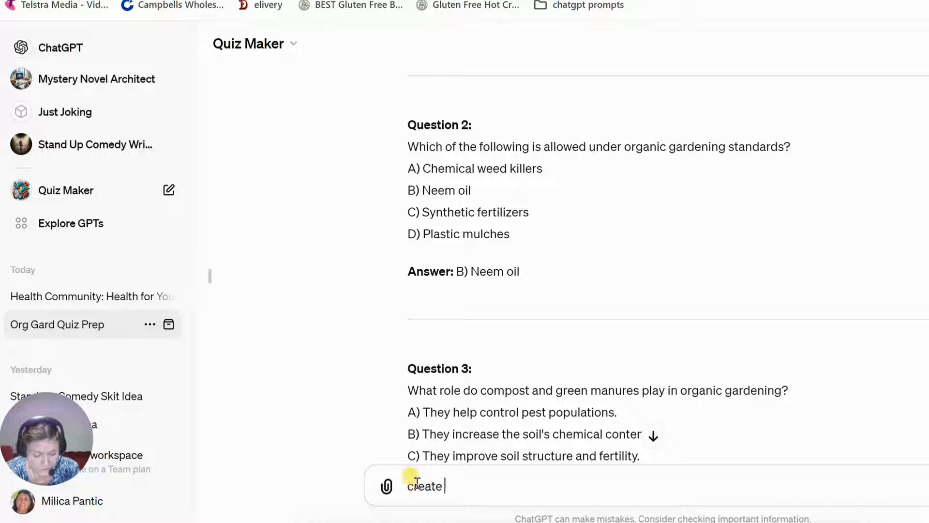
text(a ga)
key(BackSpace)
key(BackSpace)
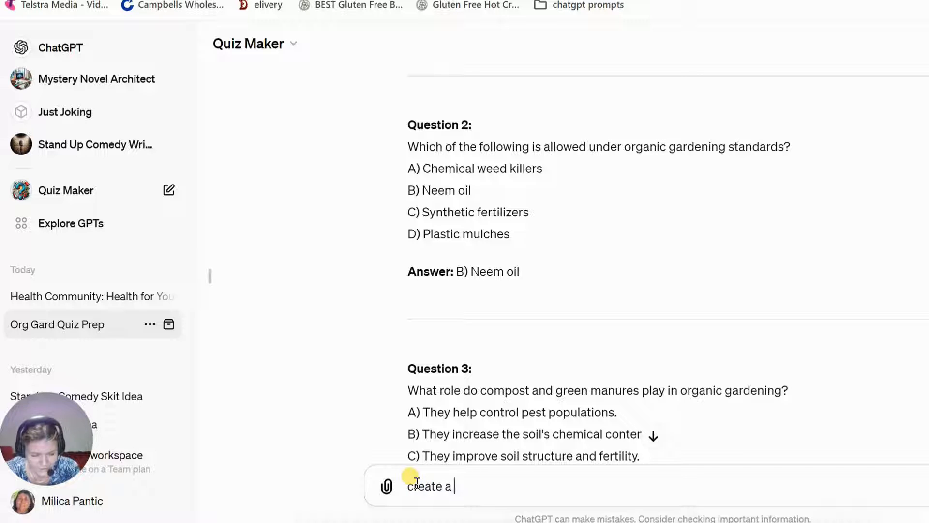
text(quiz about)
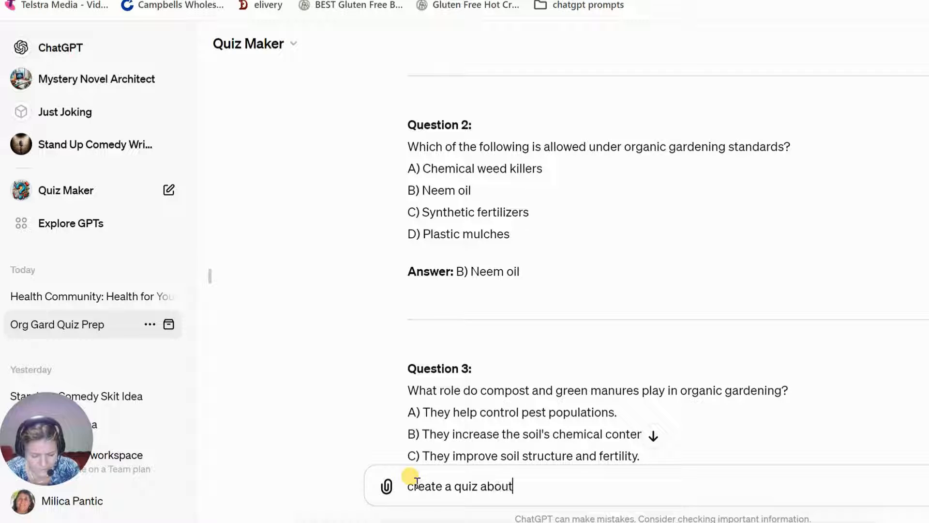
text( gard)
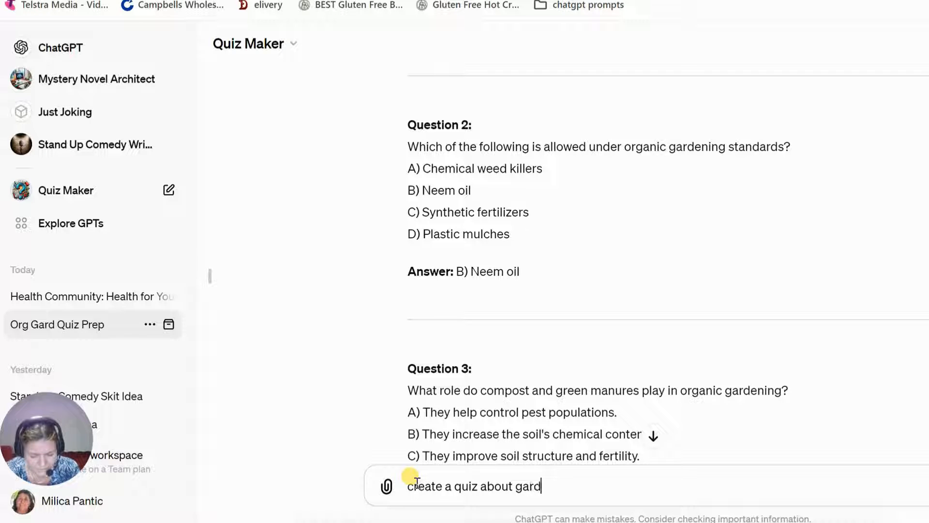
text(ening)
key(BackSpace)
key(BackSpace)
key(BackSpace)
key(BackSpace)
key(BackSpace)
key(BackSpace)
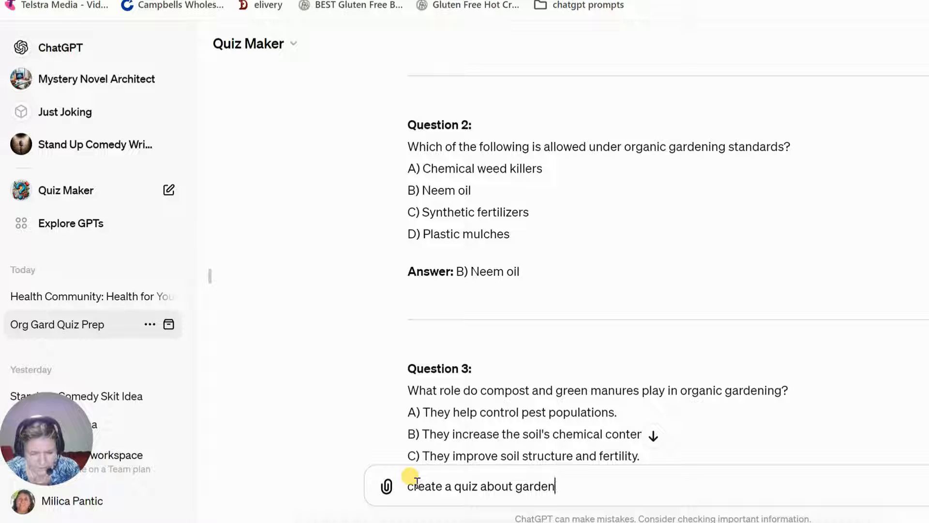
key(BackSpace)
Continue the quiz prompt with "medical herbs and only provide one word multiple choice"
text(m)
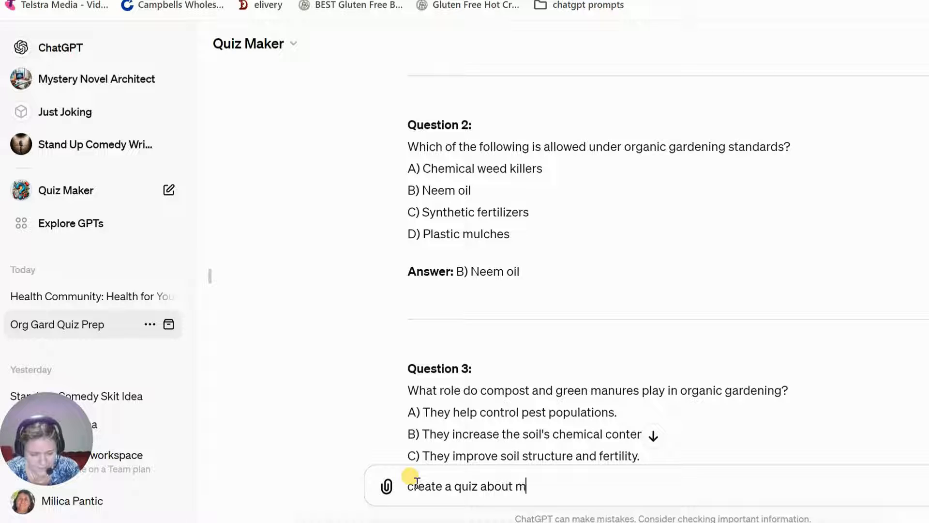
text(edical he)
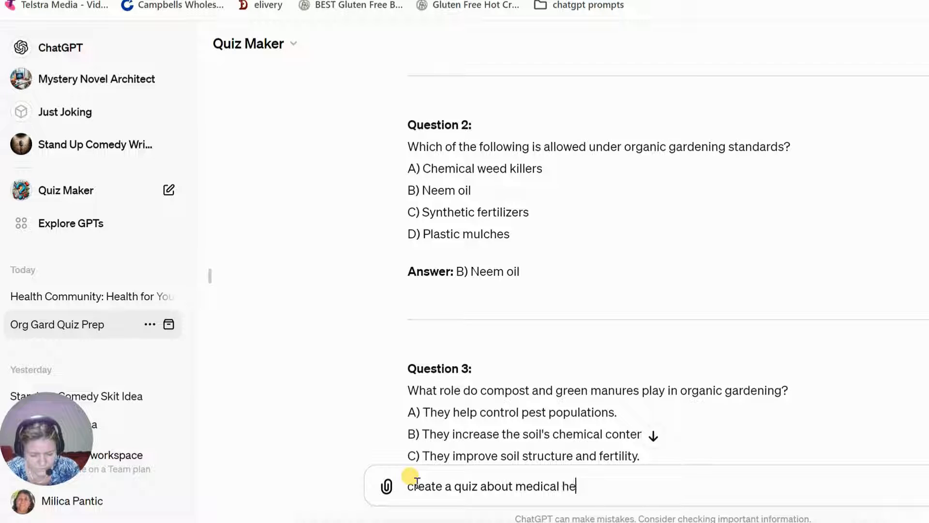
text(rbs)
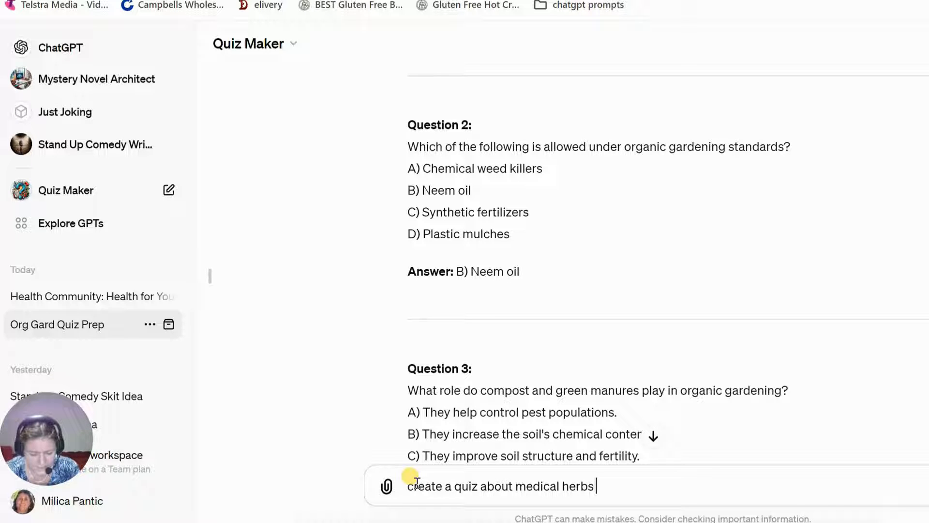
text(and)
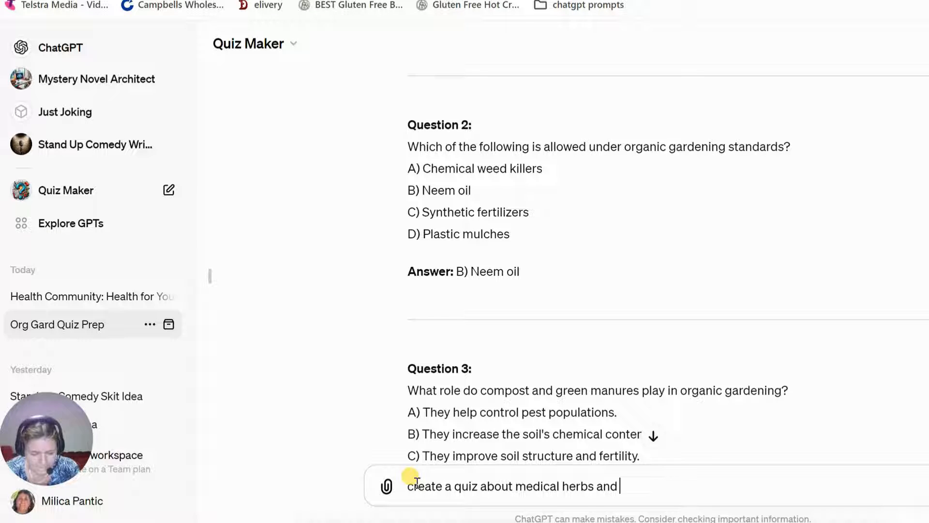
text( only pro)
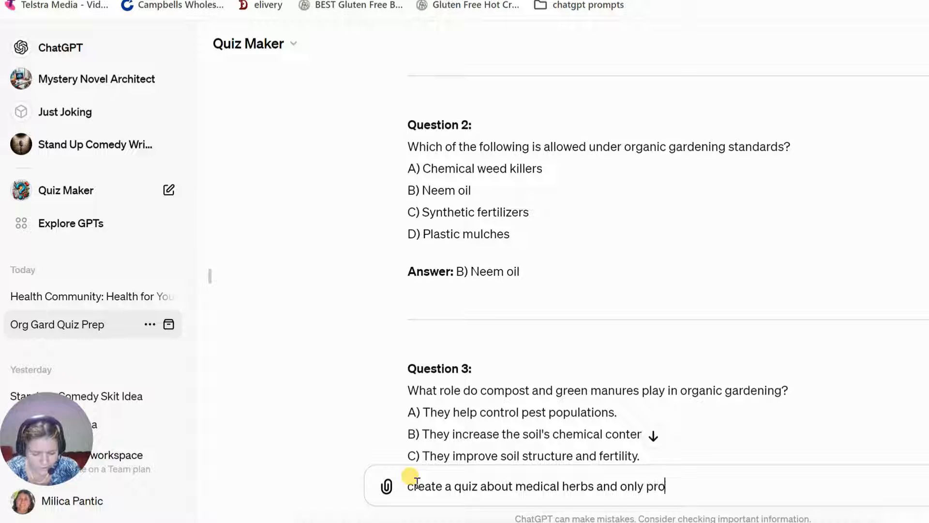
text(vide)
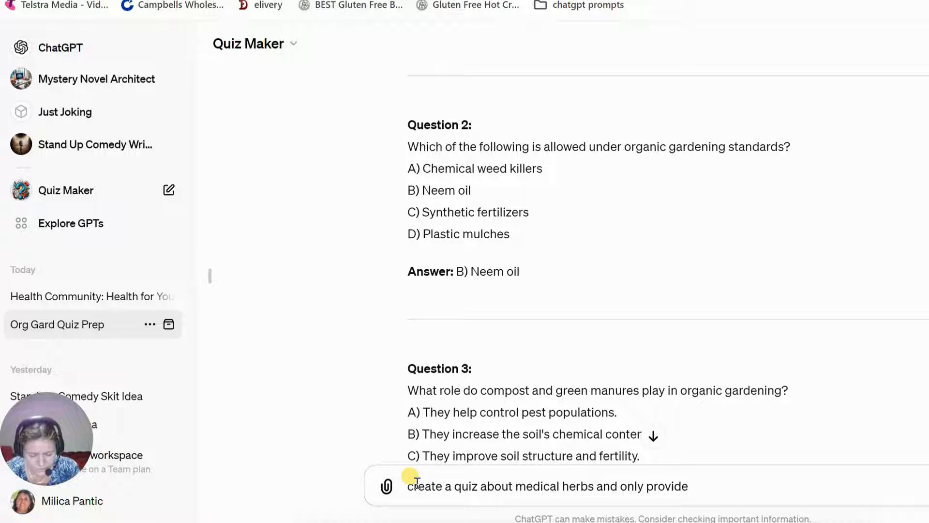
text(one word mu)
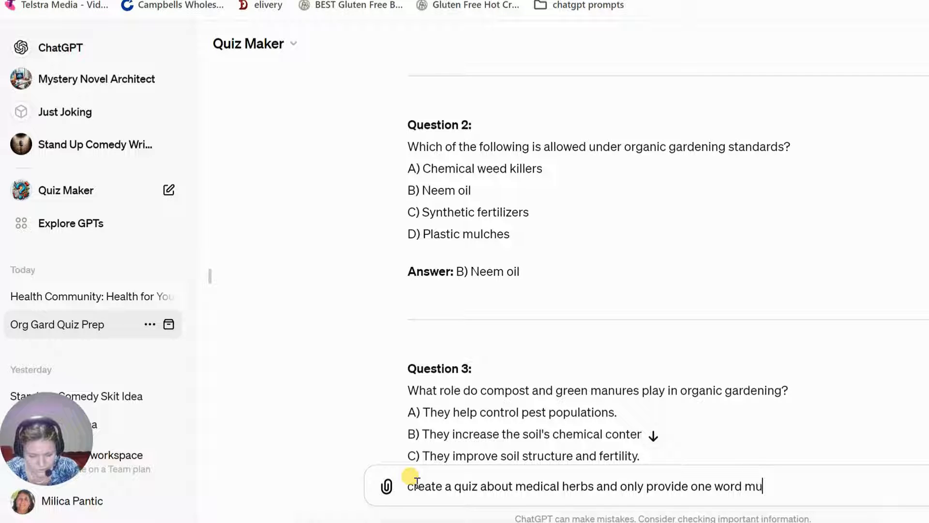
text(ltip)
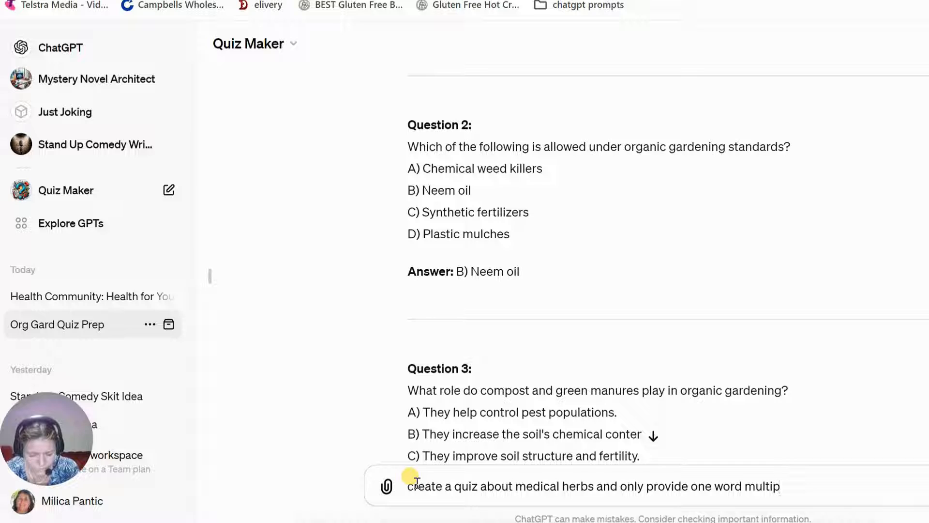
text(le cho)
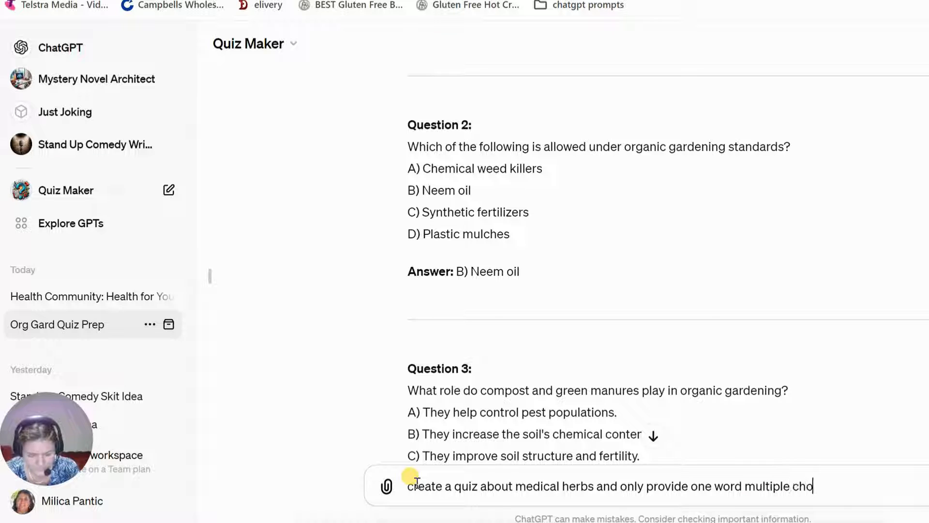
text(ice)
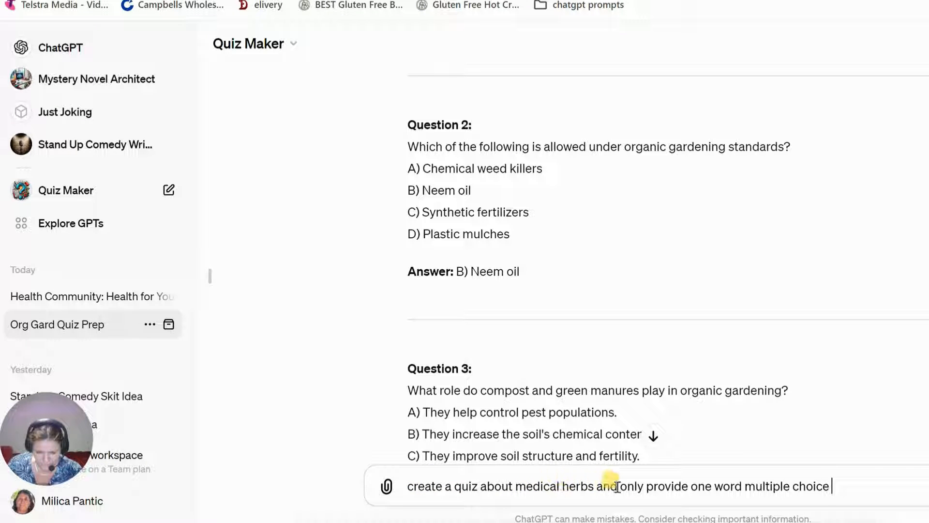
Change the word "medical" to "medicinal" in the drafted prompt
click(559, 487)
key(BackSpace)
key(BackSpace)
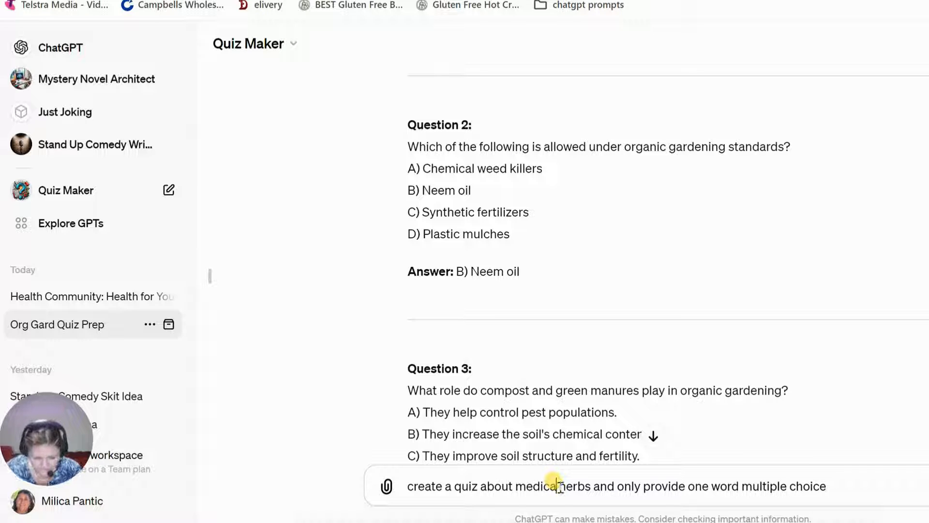
text(inal)
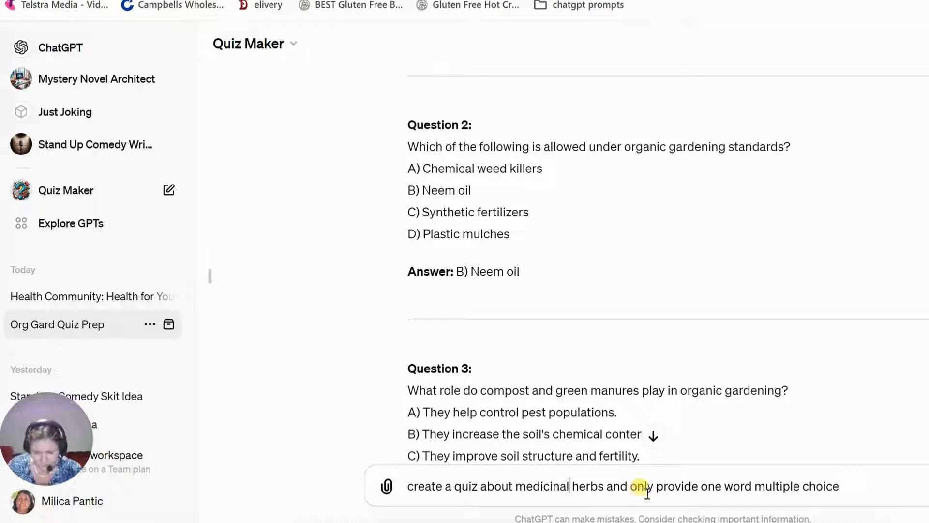
Add "3 choices only" at the end of the prompt, then submit it and regenerate the interrupted response
click(840, 485)
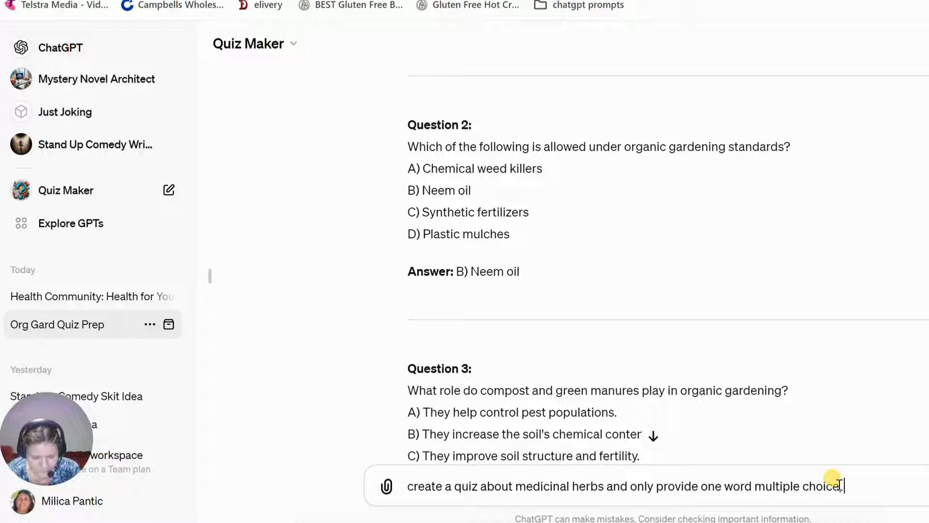
text(3 choices)
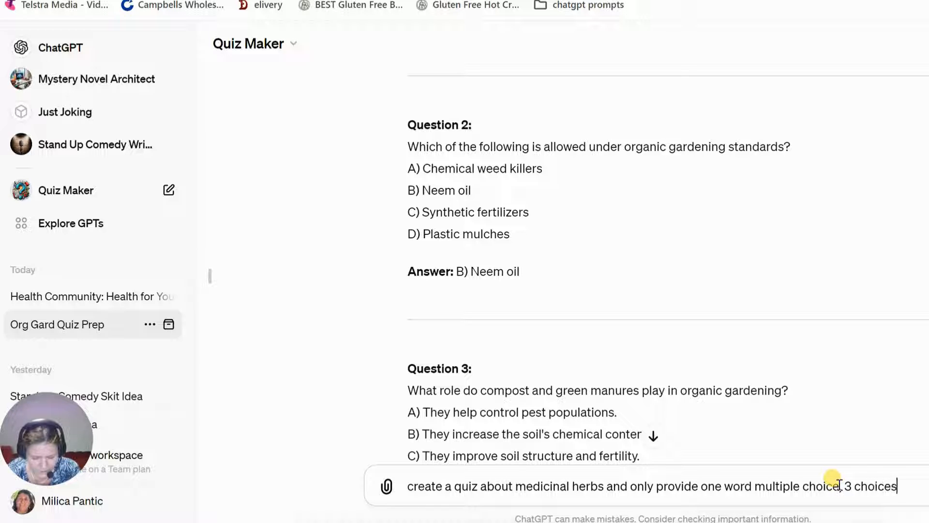
text( only)
key(Return)
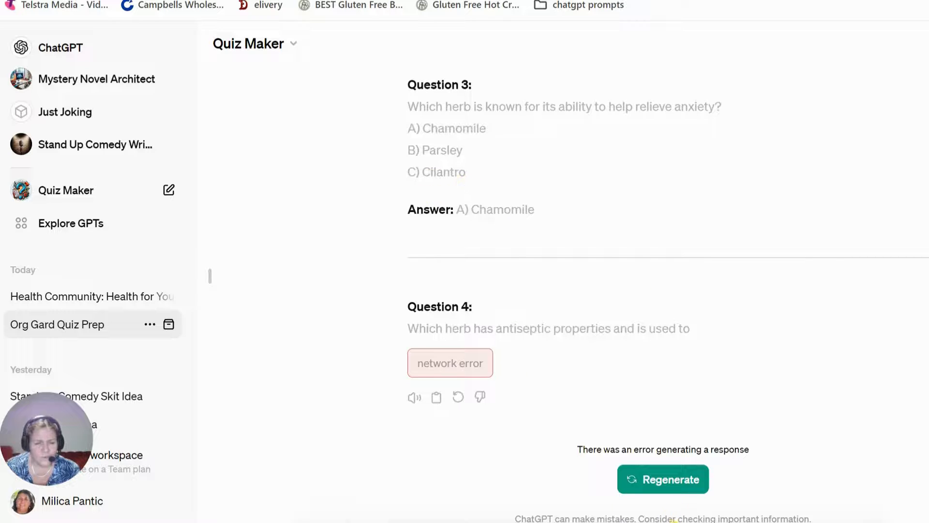
click(667, 479)
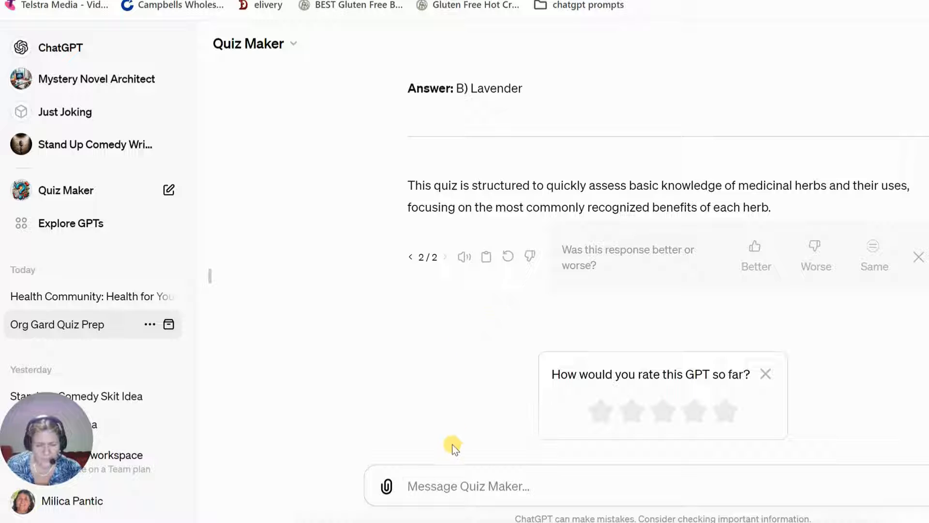
Begin a new message to Quiz Maker with the words "create a table from this quiz"
click(420, 486)
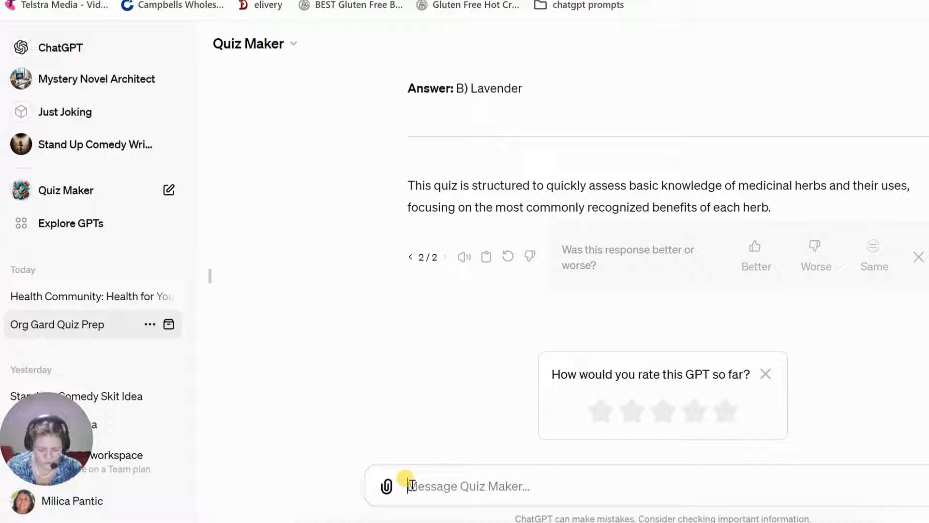
text(Create a )
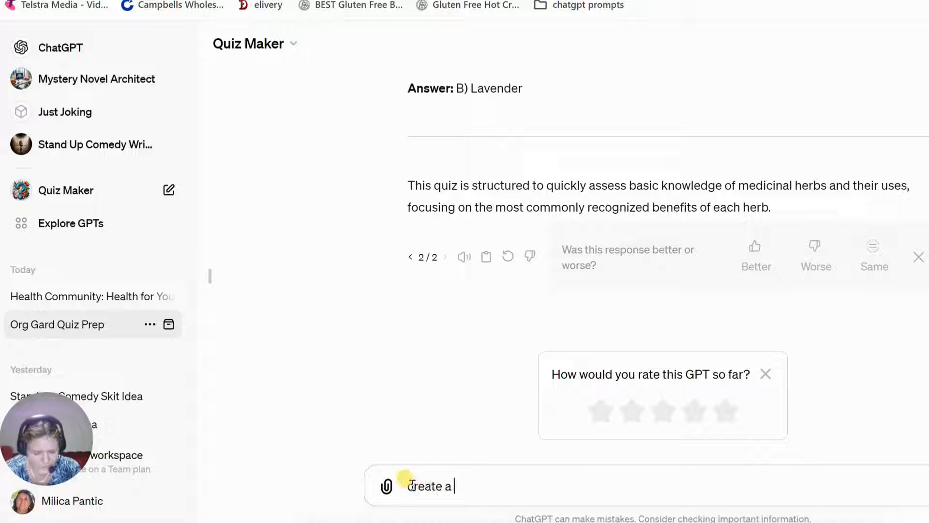
text(table)
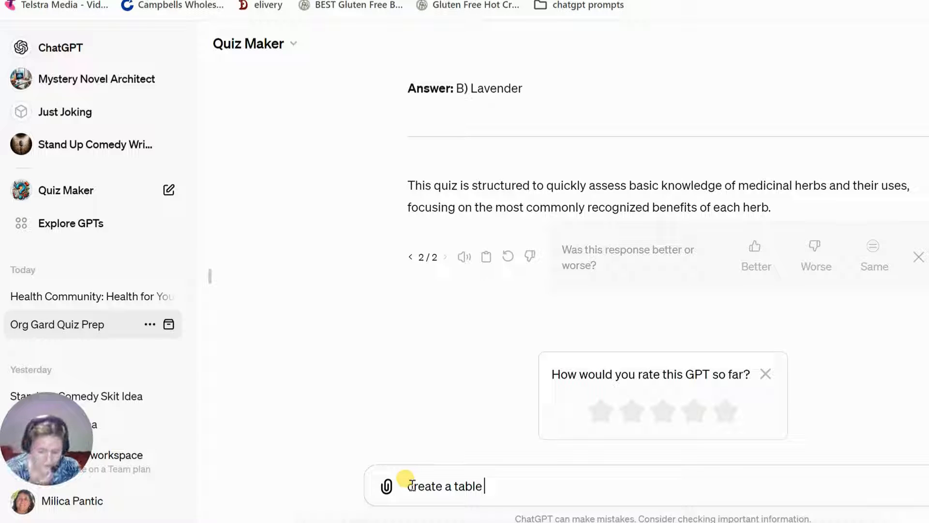
text( from)
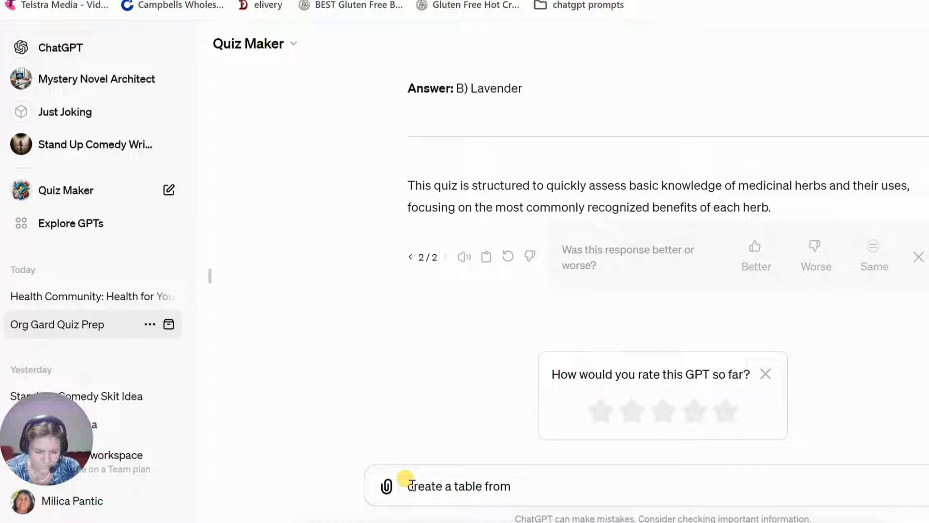
key(BackSpace)
key(BackSpace)
key(BackSpace)
key(BackSpace)
key(BackSpace)
text(fro)
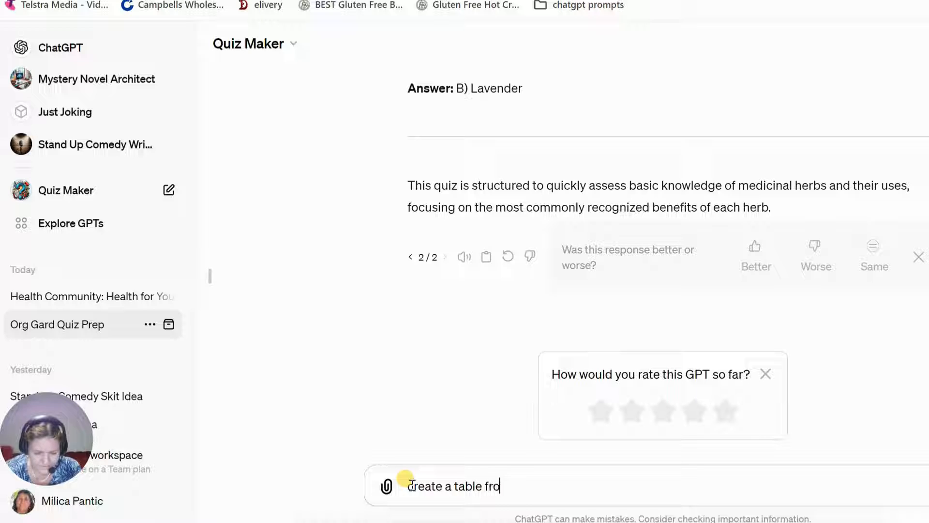
text(m this q)
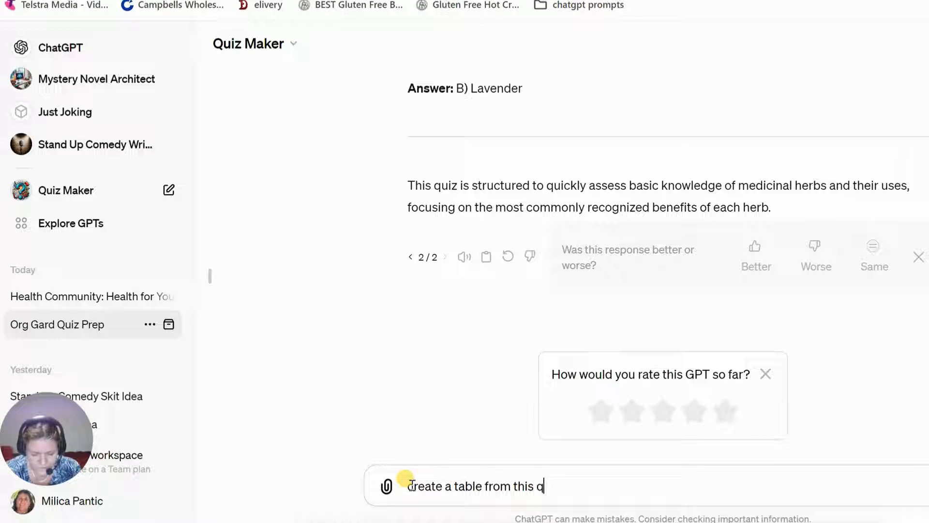
text(uiz)
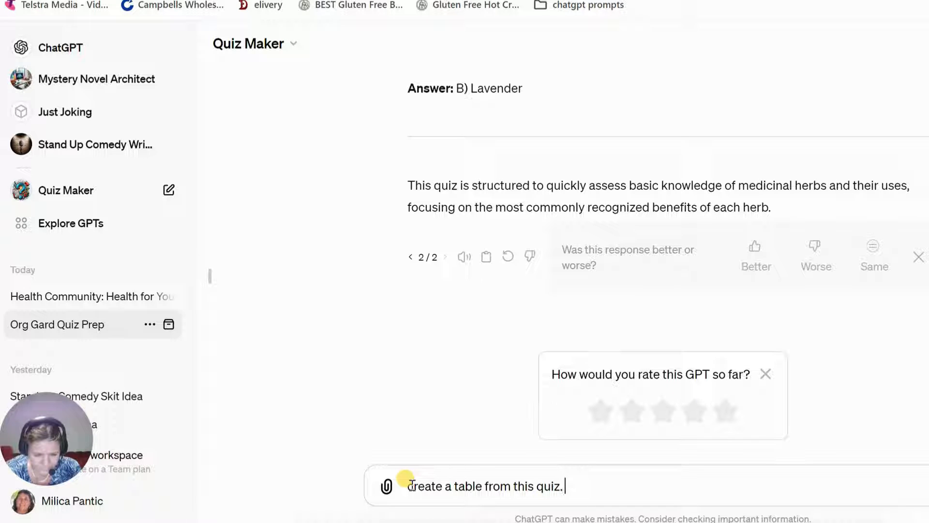
Continue the prompt with ". Make these colums, question," to start the list of table columns
text(. Ma)
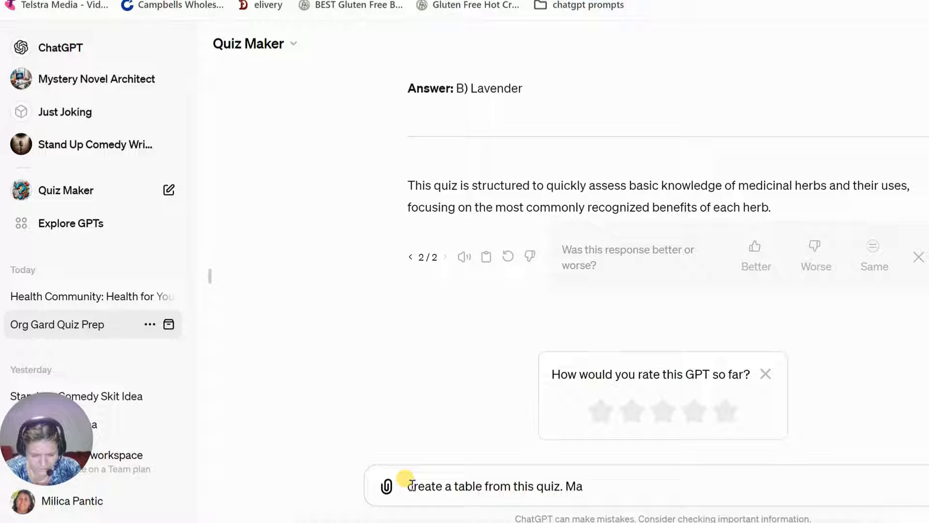
text(ke these colums)
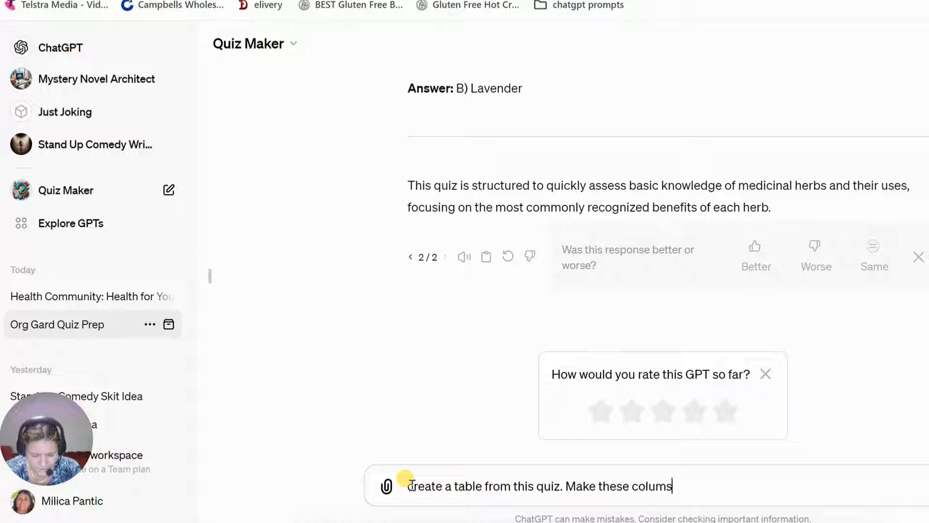
text(, )
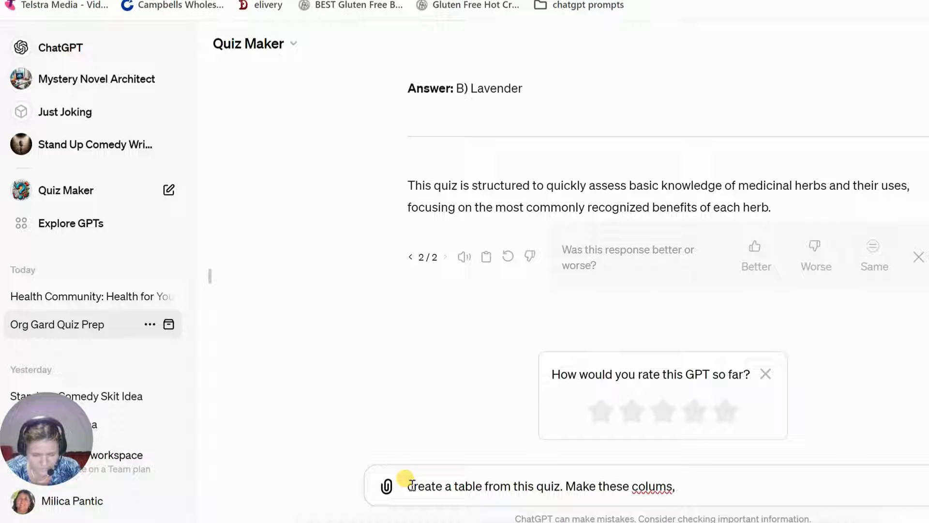
text(an)
key(BackSpace)
key(BackSpace)
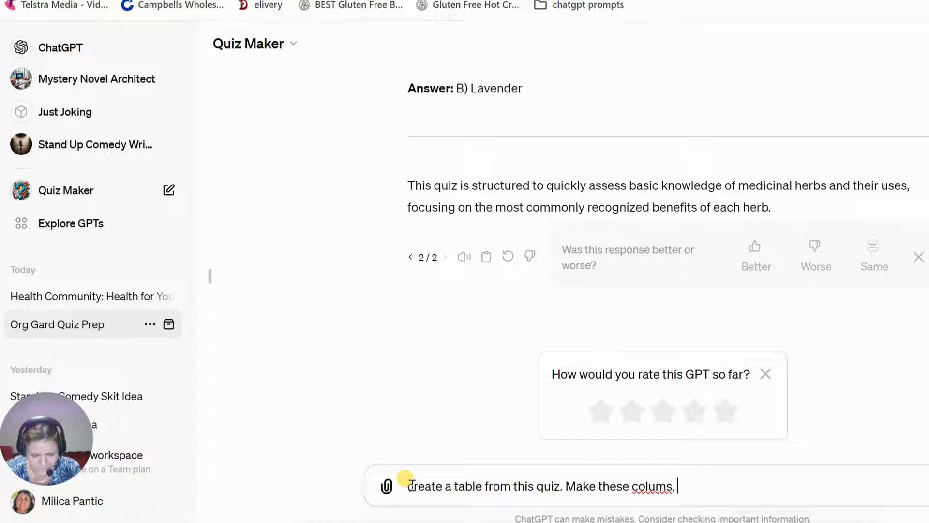
text(questi)
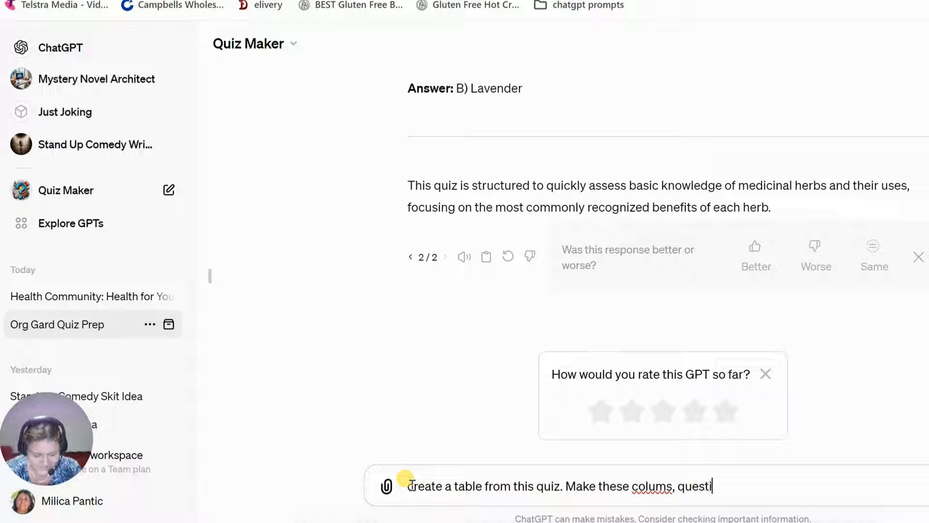
text(on,)
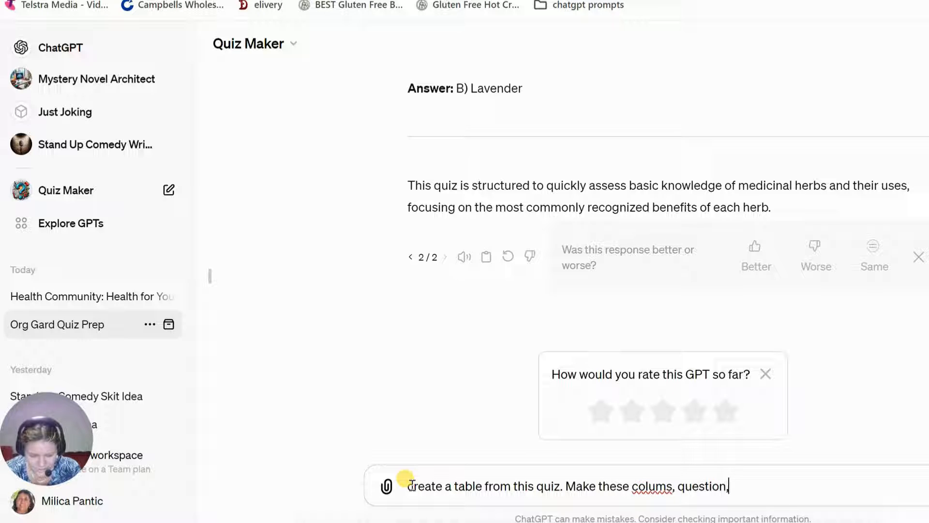
Complete the column list in the prompt with "1st choice, 2nd choice, 3rd choice, answer."
text( 1)
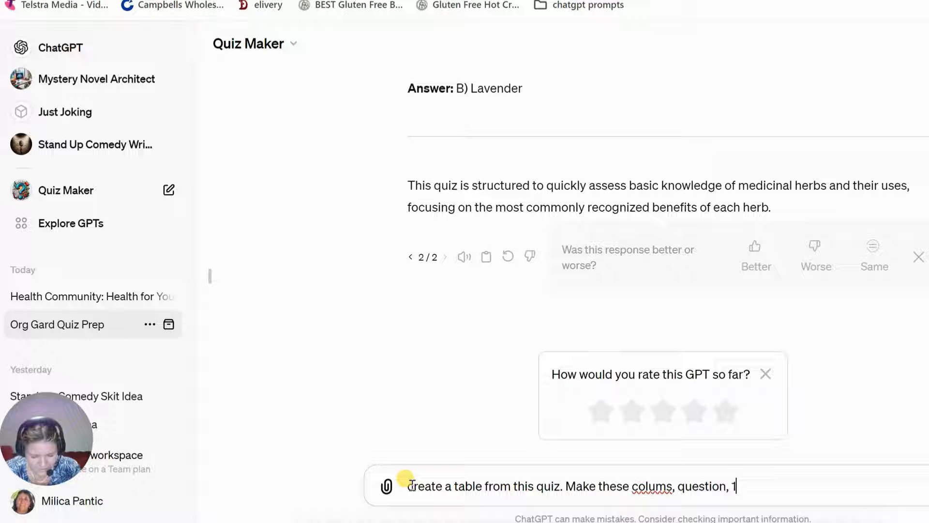
text(st choi)
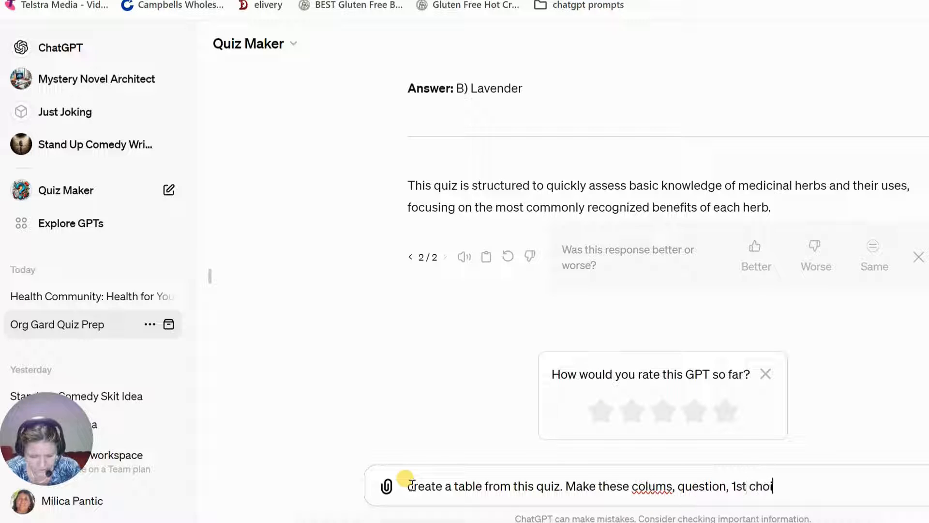
text(ce,)
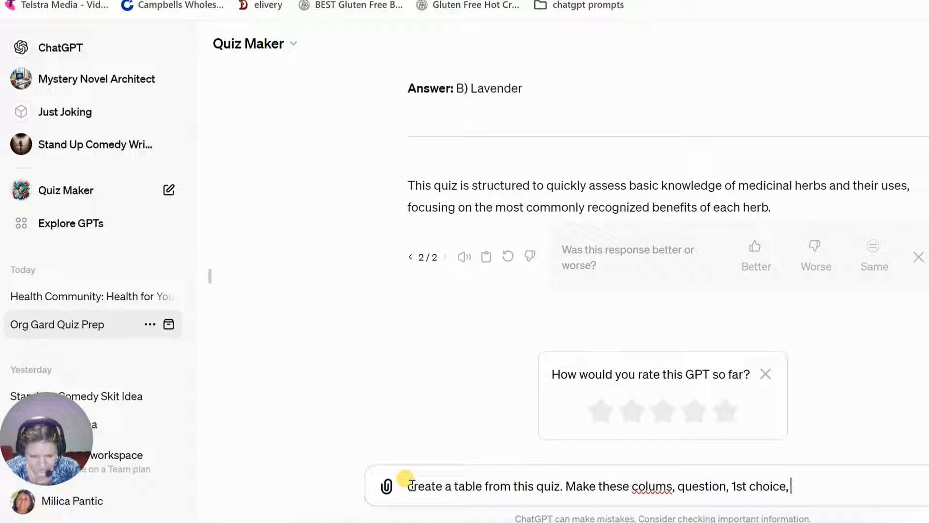
text( 2nd)
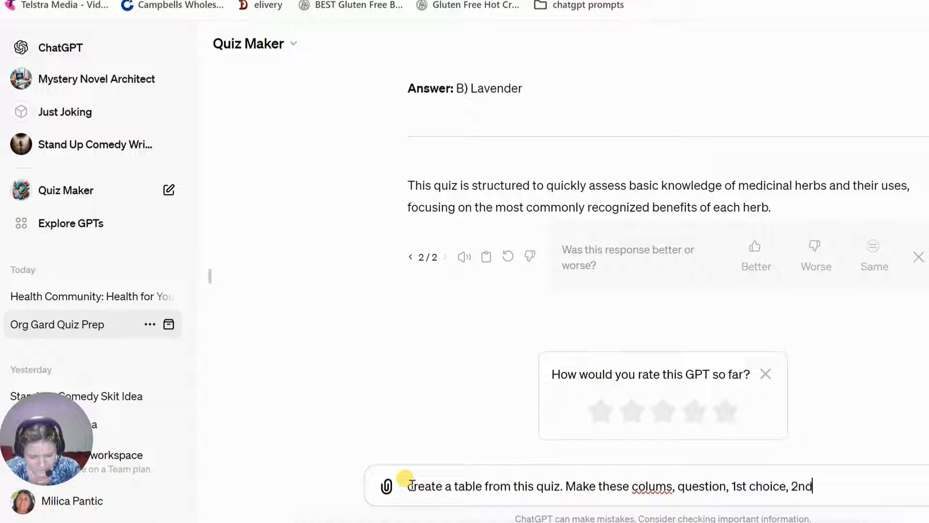
text( choice)
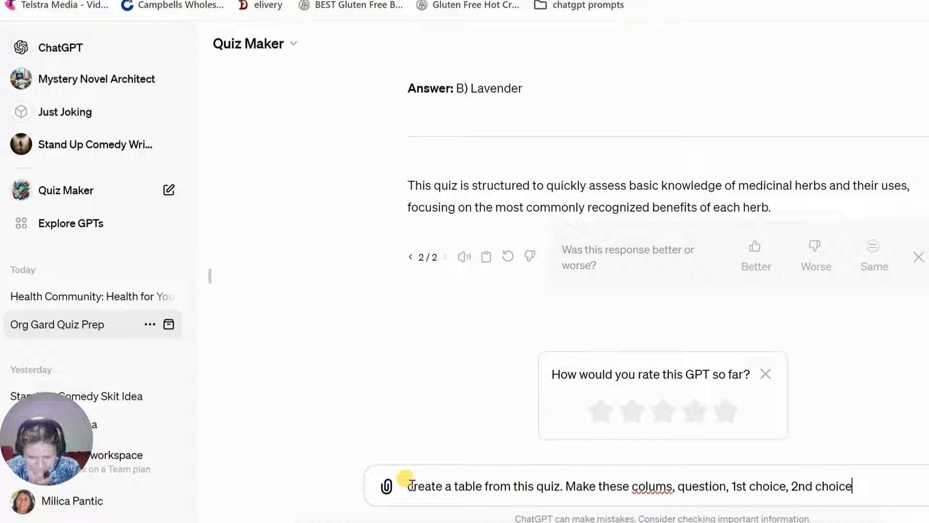
text(, 3)
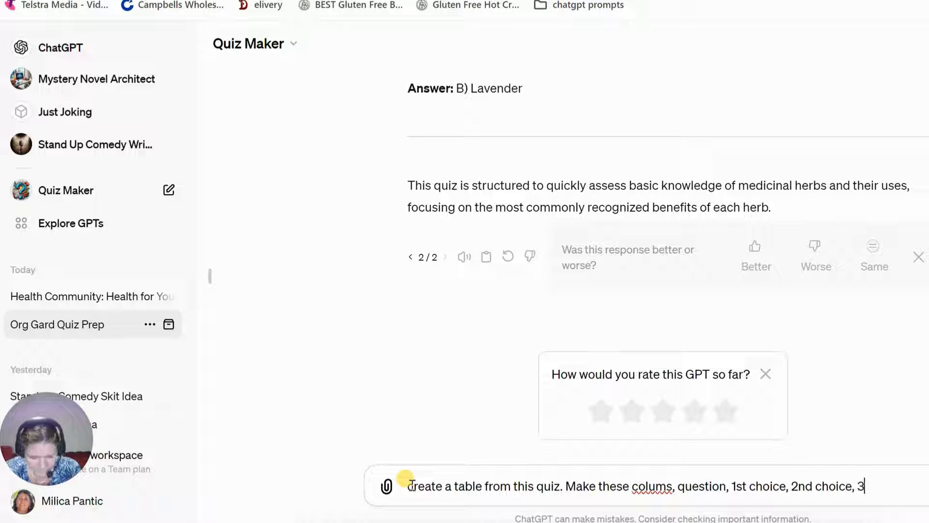
text(rd choice)
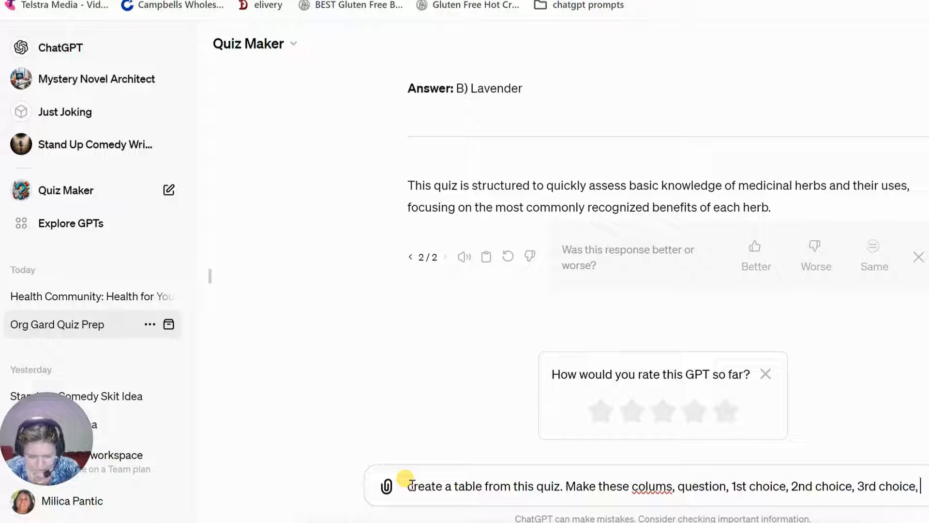
text(, an)
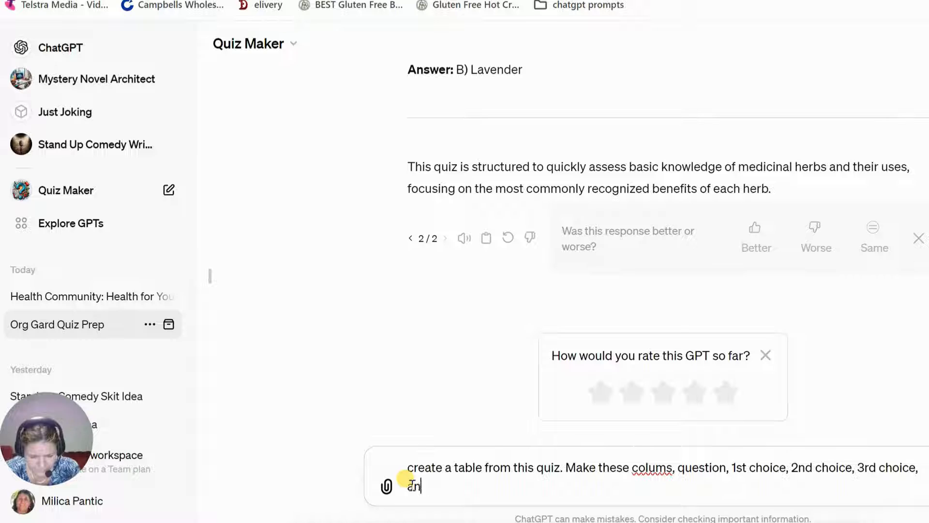
text(swer.)
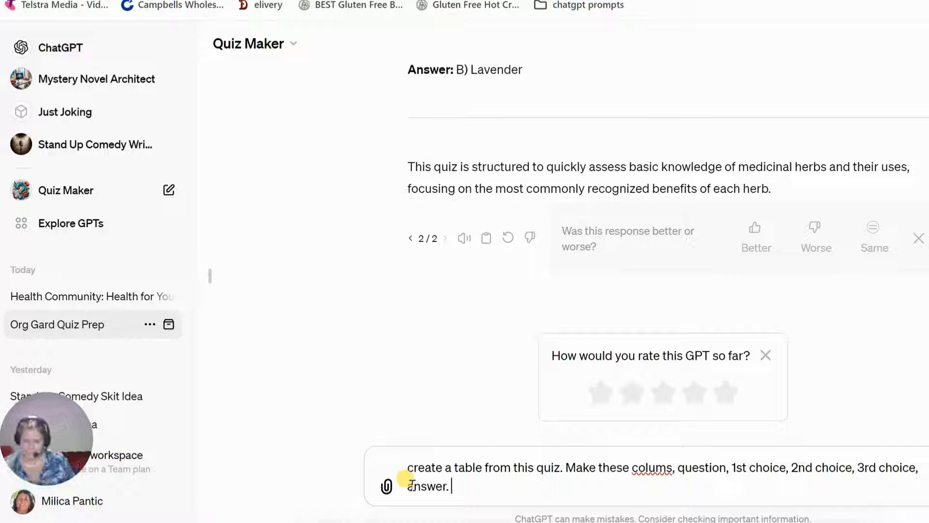
Correct "colums" to "columns" in the prompt and add the sentence "Create a downloadable csv file." at its end
right_click(662, 474)
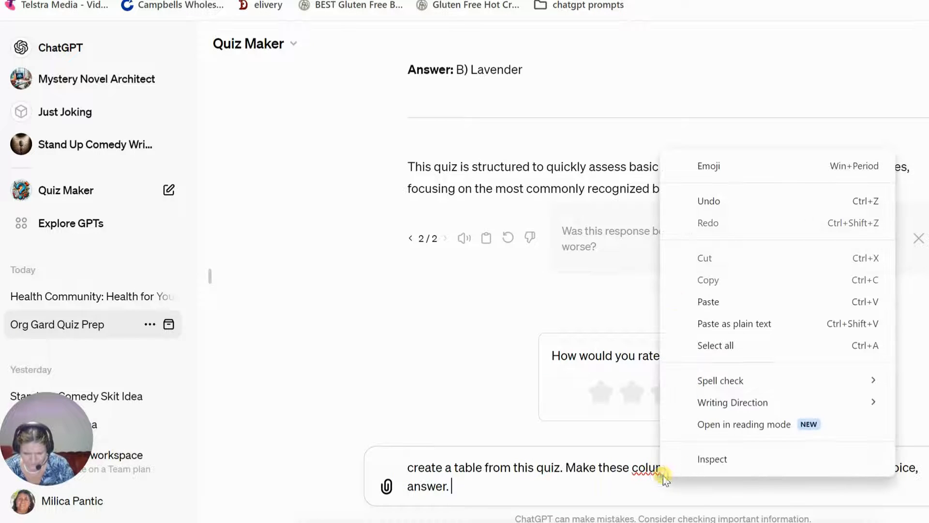
right_click(645, 467)
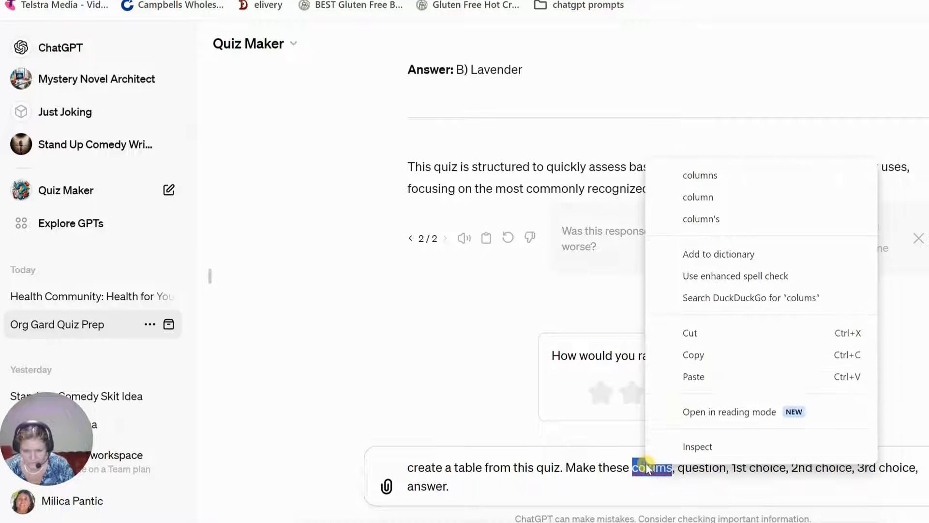
click(706, 178)
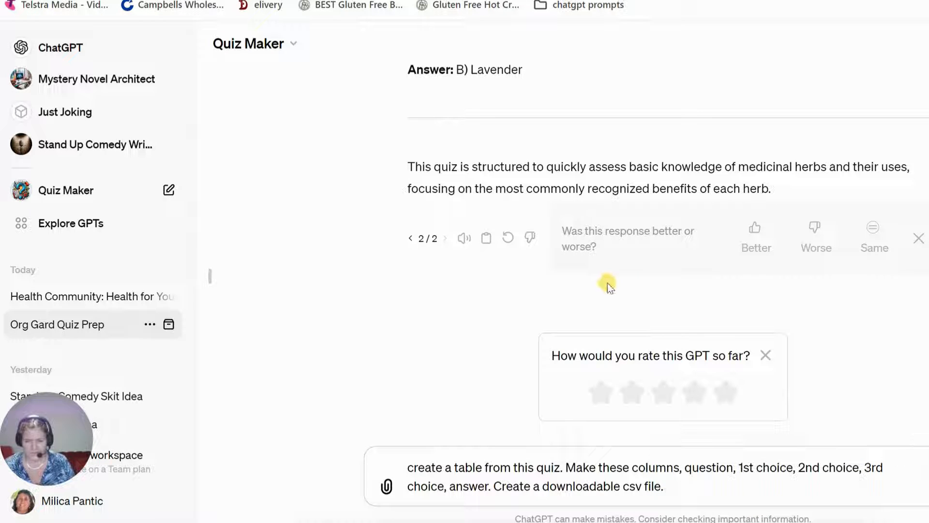
Check the existing quiz questions, then submit the table and CSV request to Quiz Maker
scroll(443, 221, up, 3)
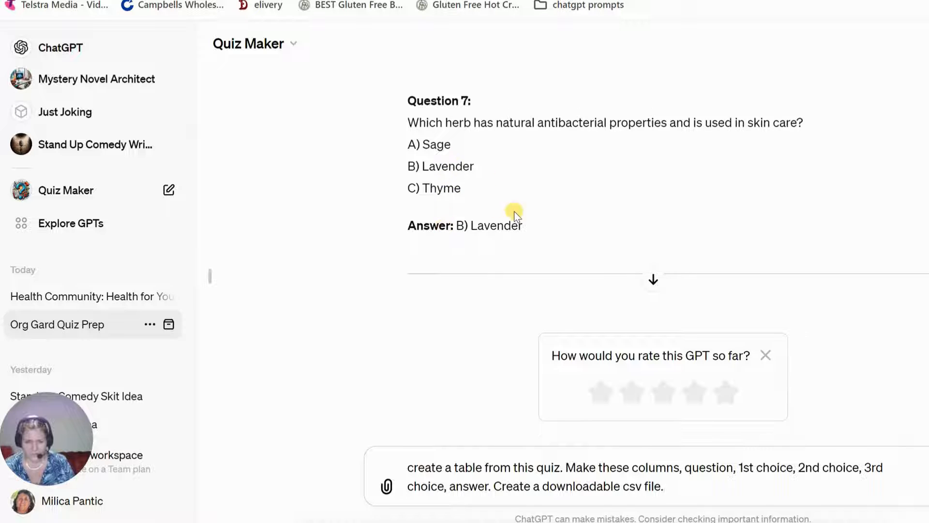
scroll(514, 211, down, 3)
click(912, 485)
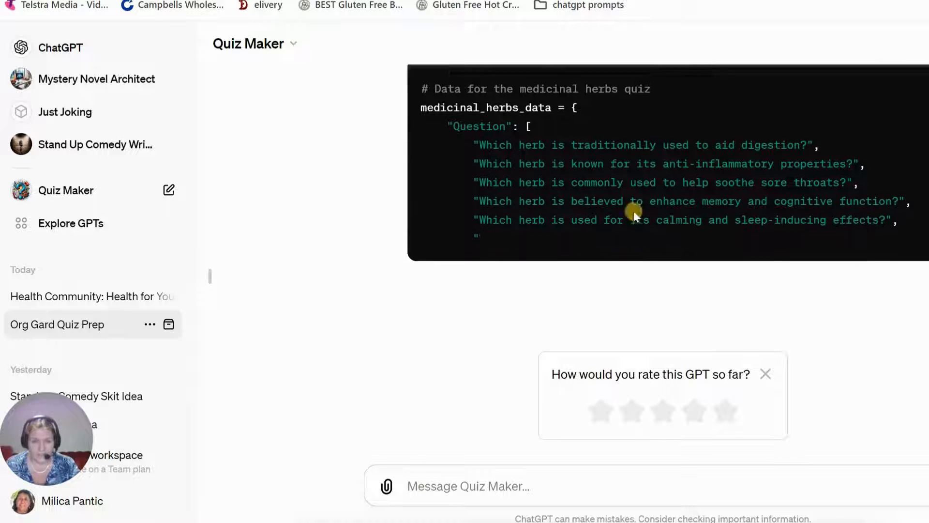
Review the generated quiz data code and download the Medicinal Herbs Quiz CSV file from the response
scroll(811, 249, up, 4)
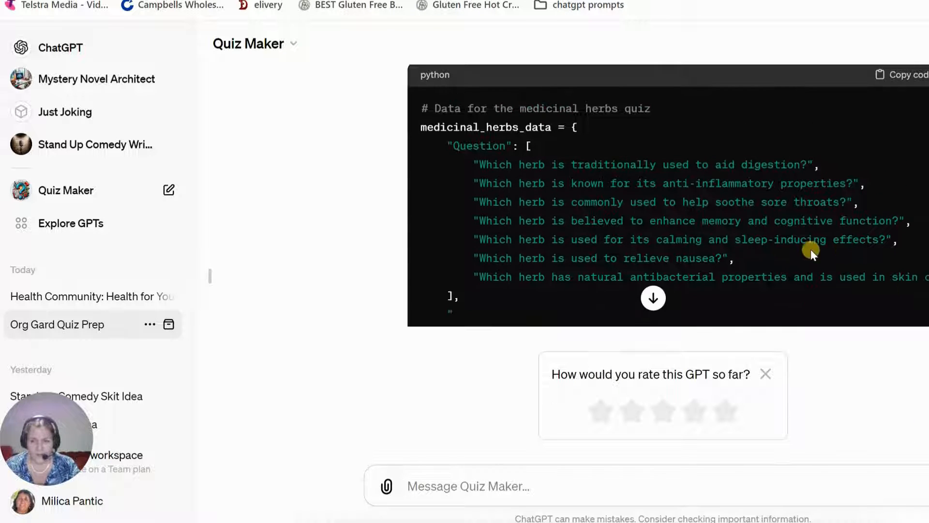
scroll(660, 266, down, 3)
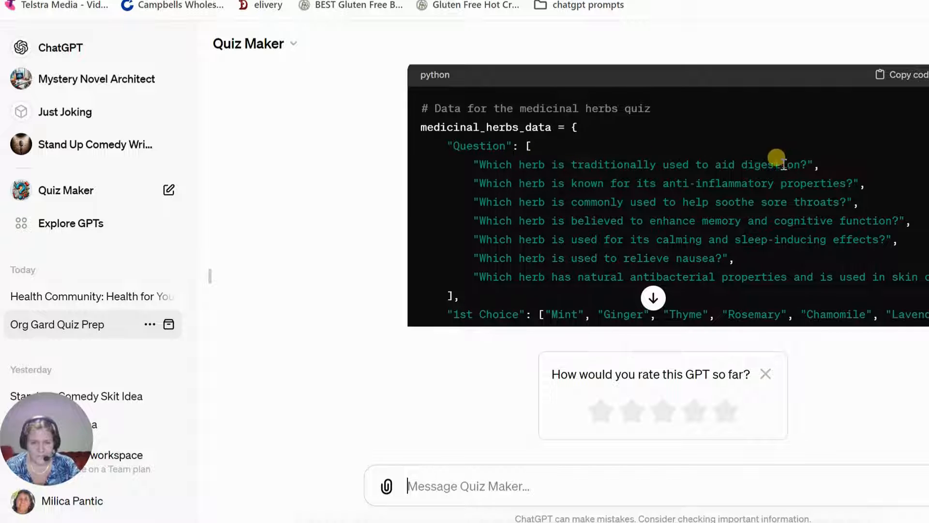
scroll(551, 213, down, 2)
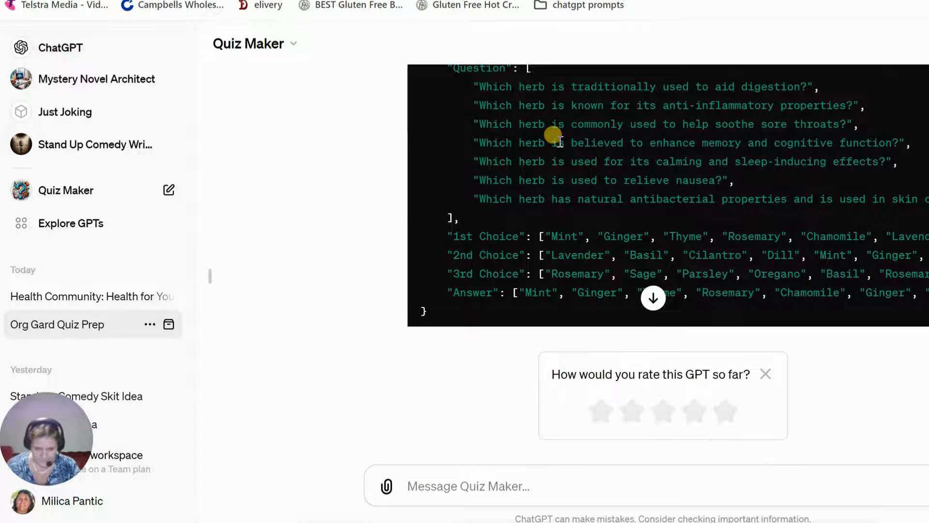
scroll(549, 135, down, 2)
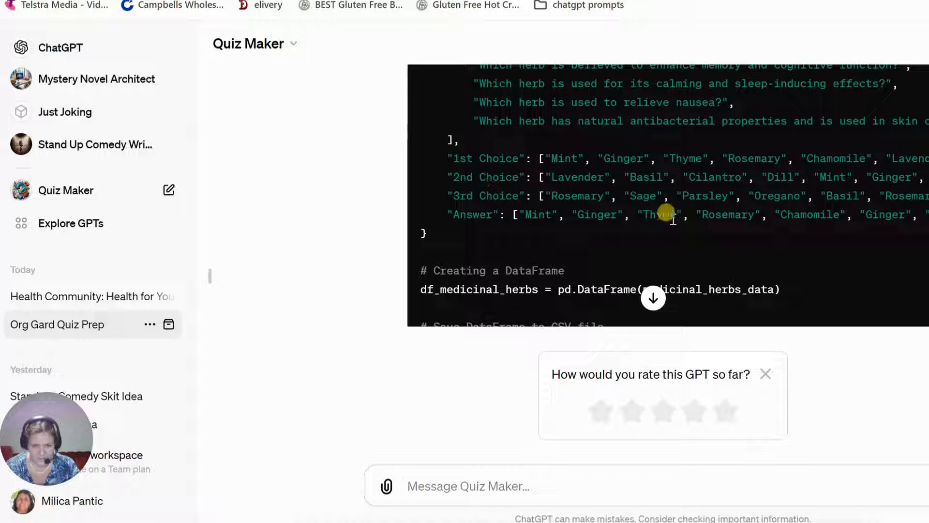
scroll(726, 210, down, 4)
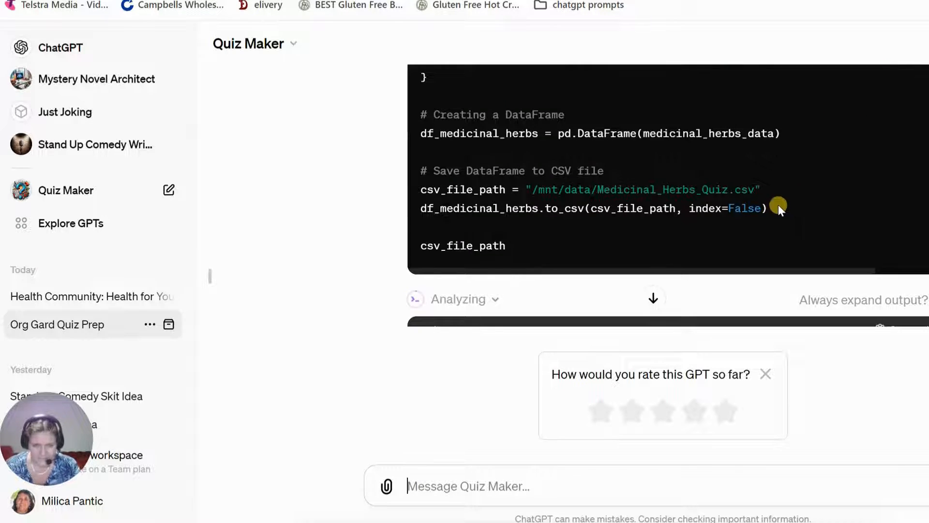
scroll(778, 205, down, 4)
scroll(798, 290, down, 2)
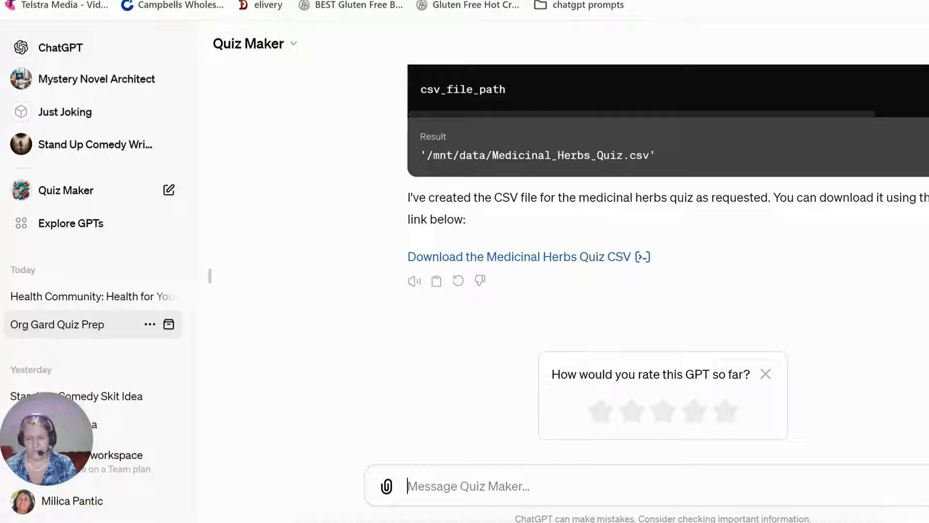
click(515, 258)
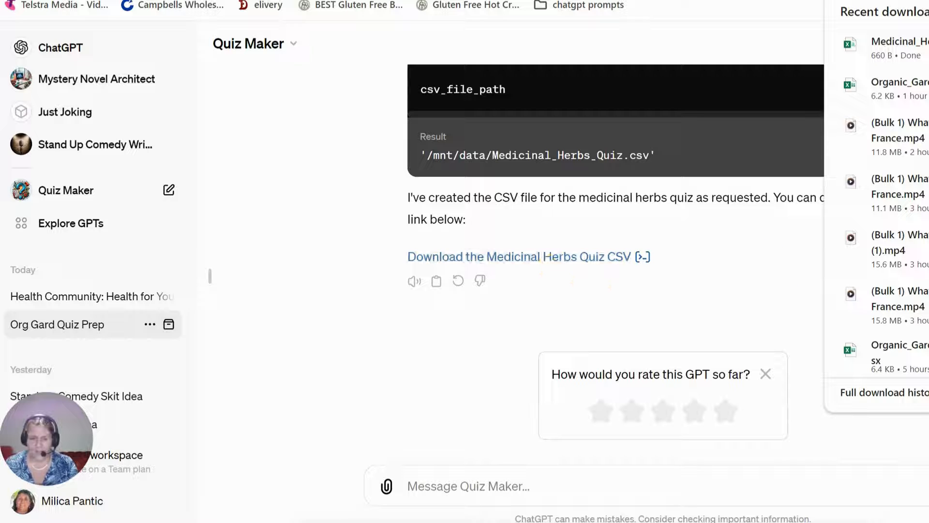
Switch to the Canva quiz design and upload Medicinal_Herbs_Quiz.csv as its Bulk create data
click(562, 0)
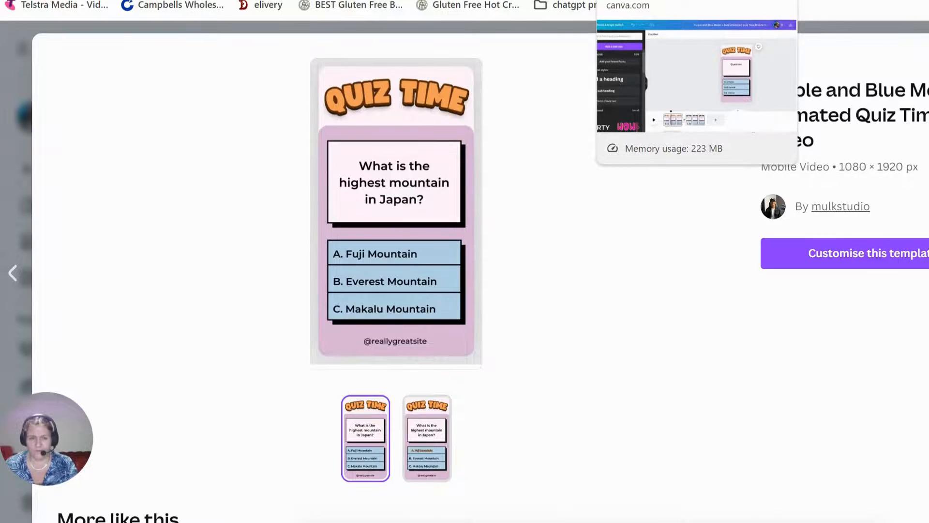
click(629, 0)
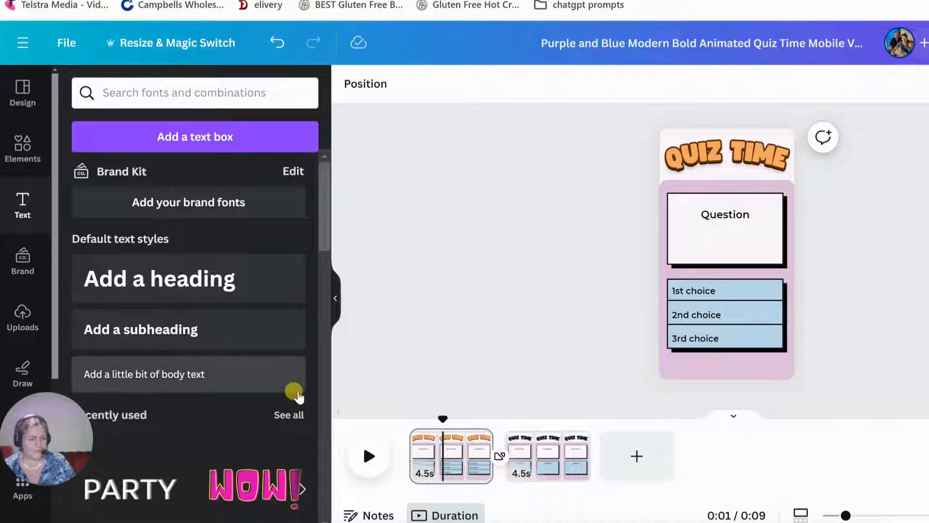
drag(57, 261, 49, 421)
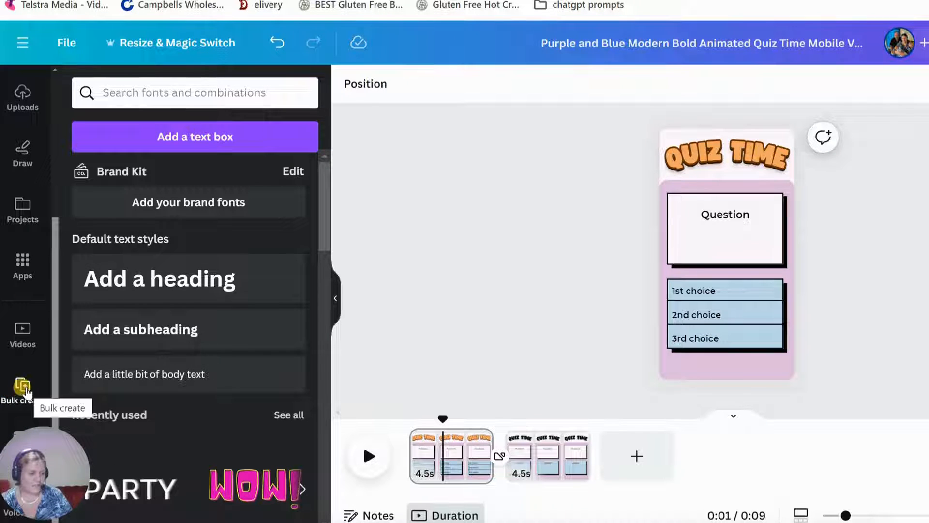
click(23, 388)
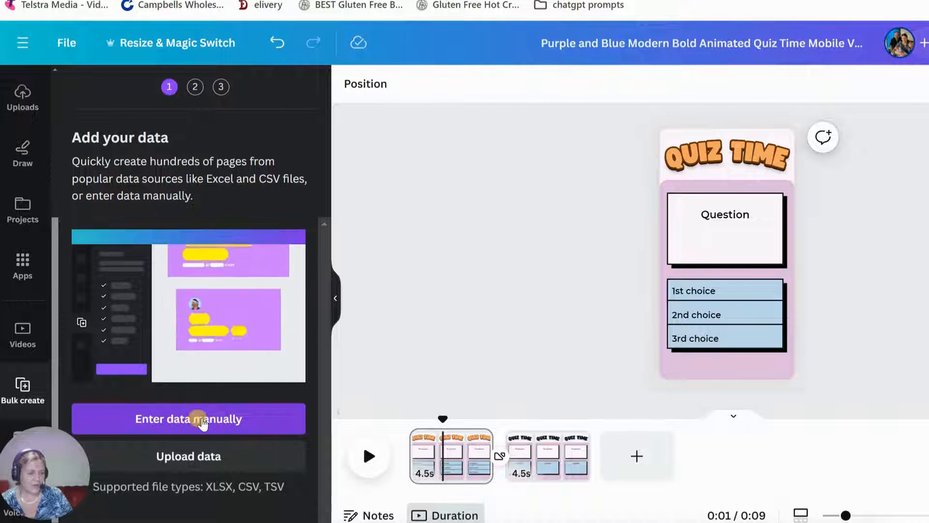
click(191, 458)
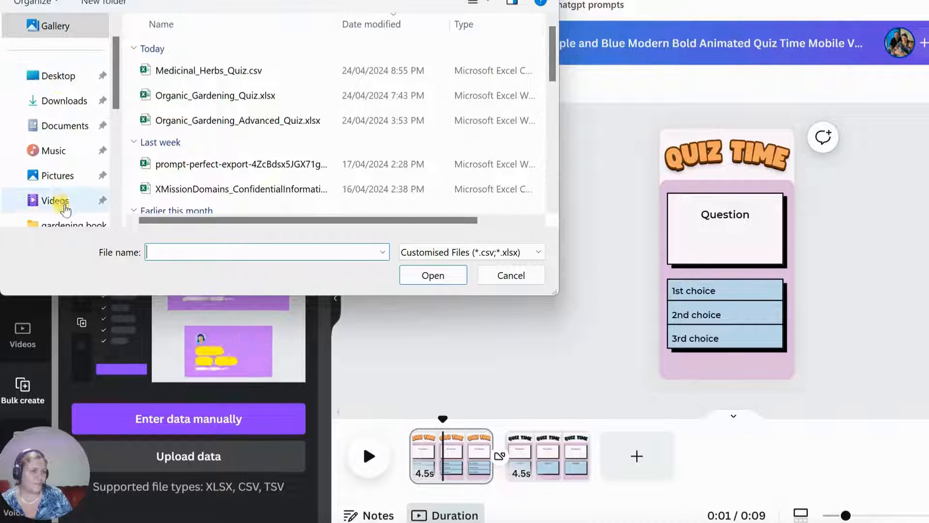
click(190, 72)
click(419, 274)
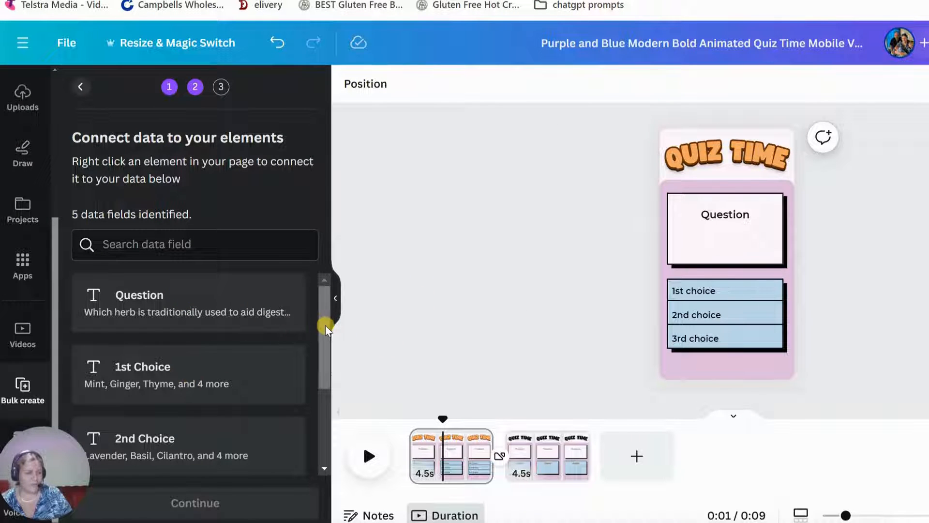
Check the imported data fields and connect the question text on page 1 to the Question field
drag(326, 326, 320, 403)
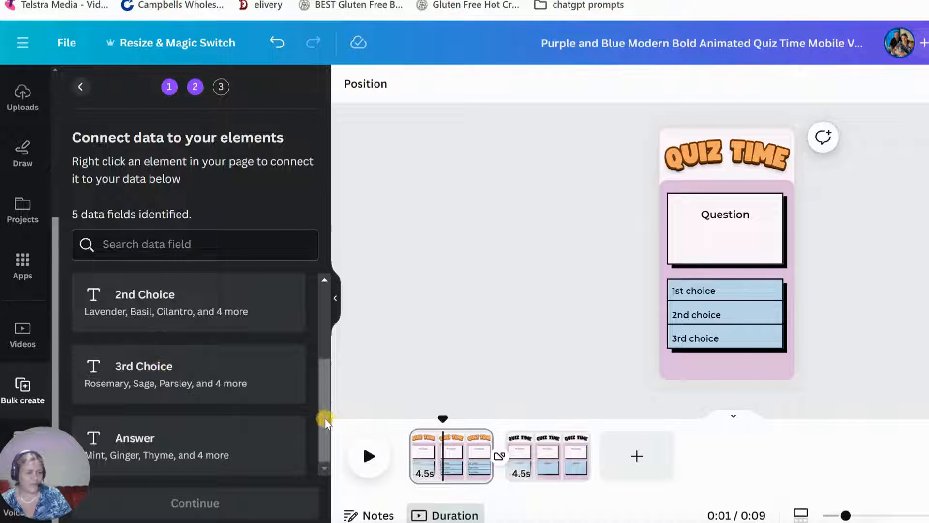
drag(322, 415, 315, 321)
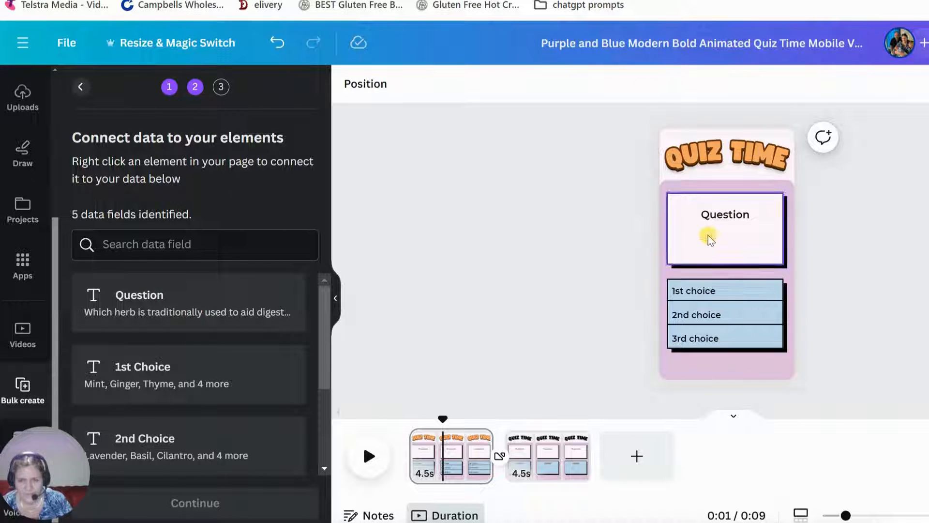
click(724, 214)
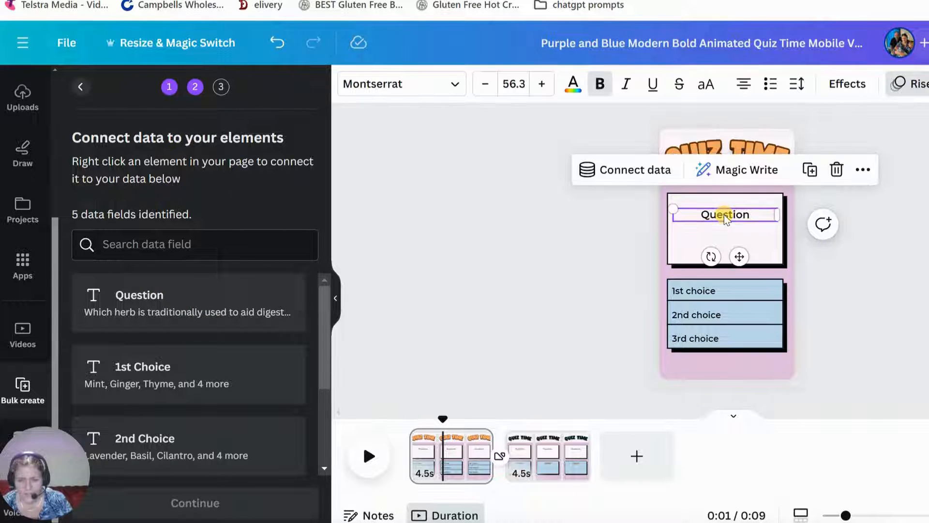
click(626, 170)
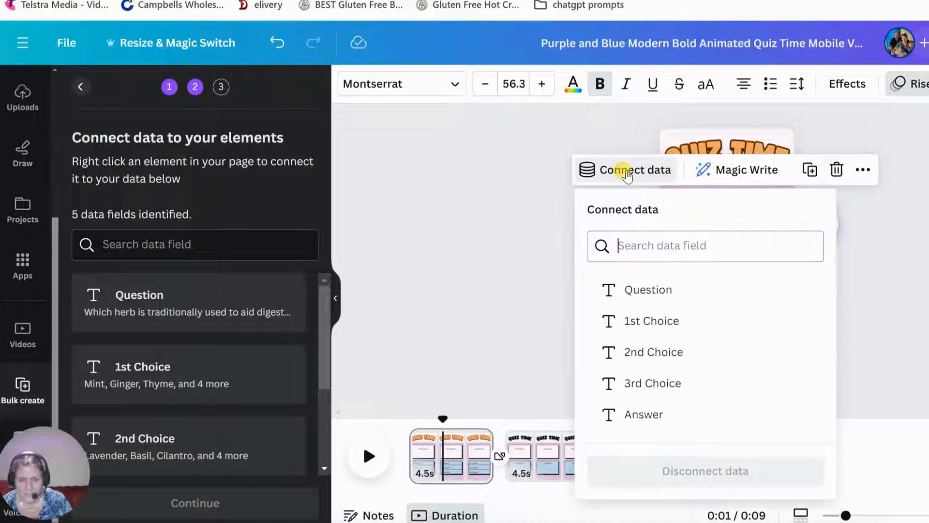
click(645, 292)
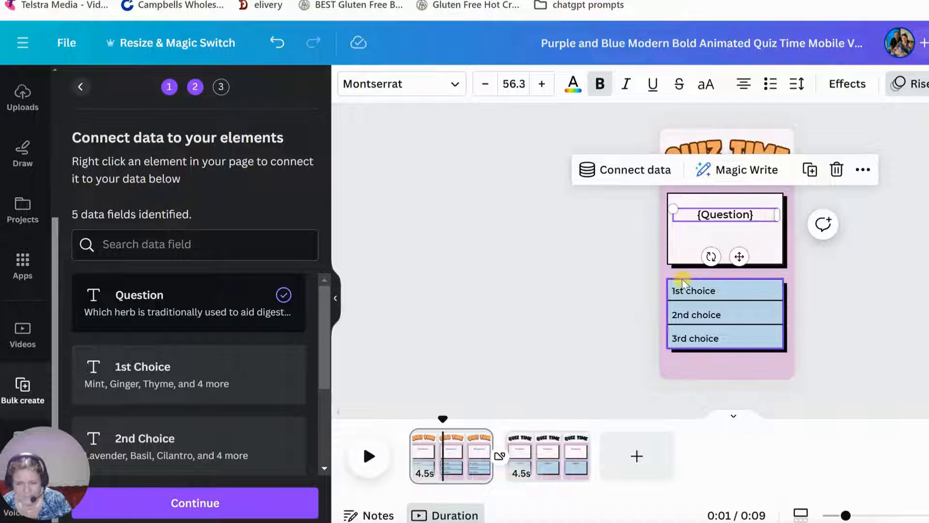
Connect the three choice texts on page 1 to the matching 1st Choice, 2nd Choice and 3rd Choice data fields
click(698, 292)
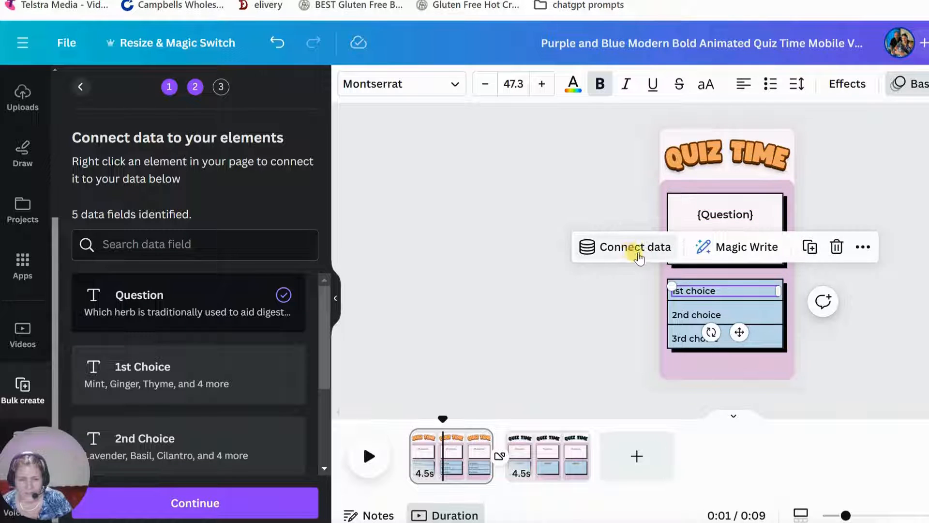
click(635, 247)
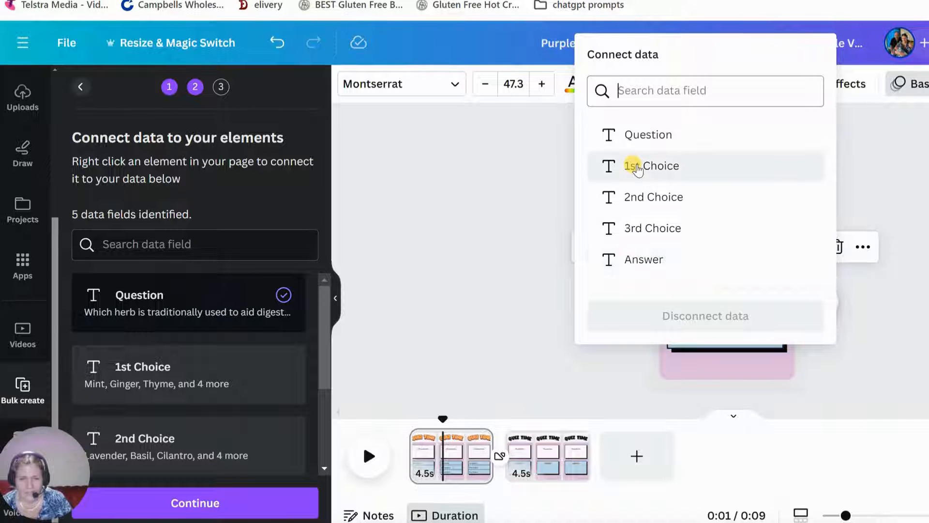
click(638, 166)
click(693, 316)
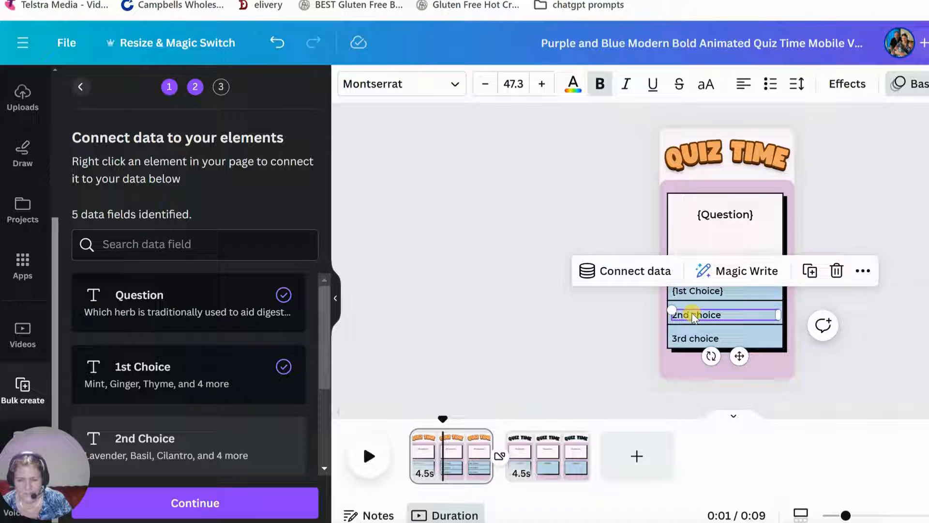
click(646, 272)
click(648, 197)
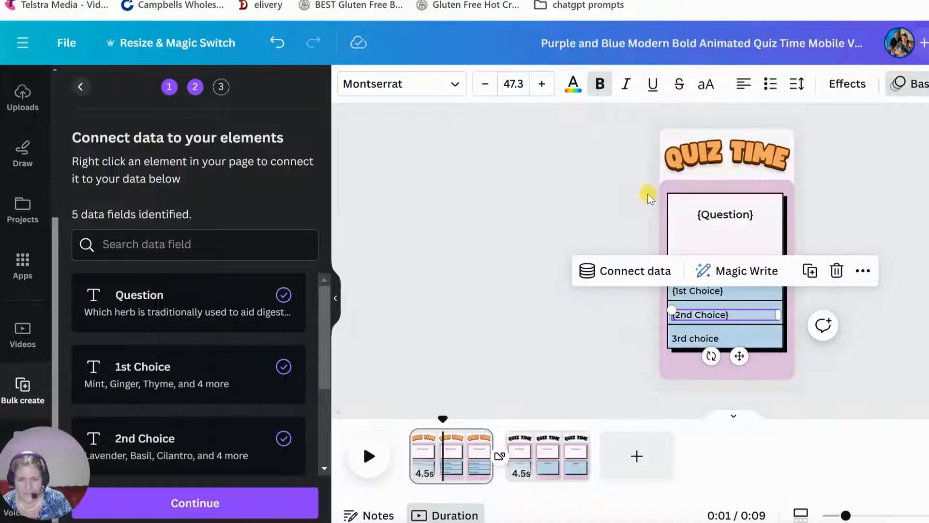
click(695, 339)
click(638, 304)
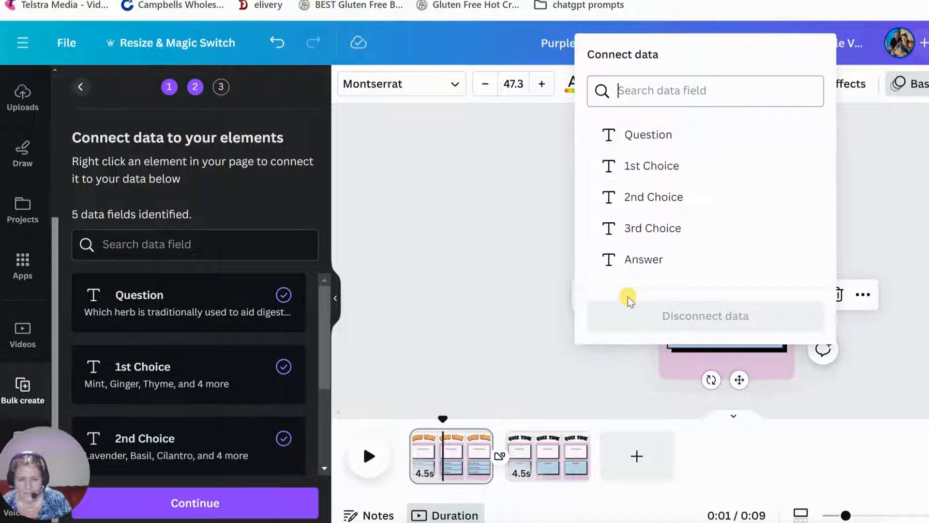
click(634, 228)
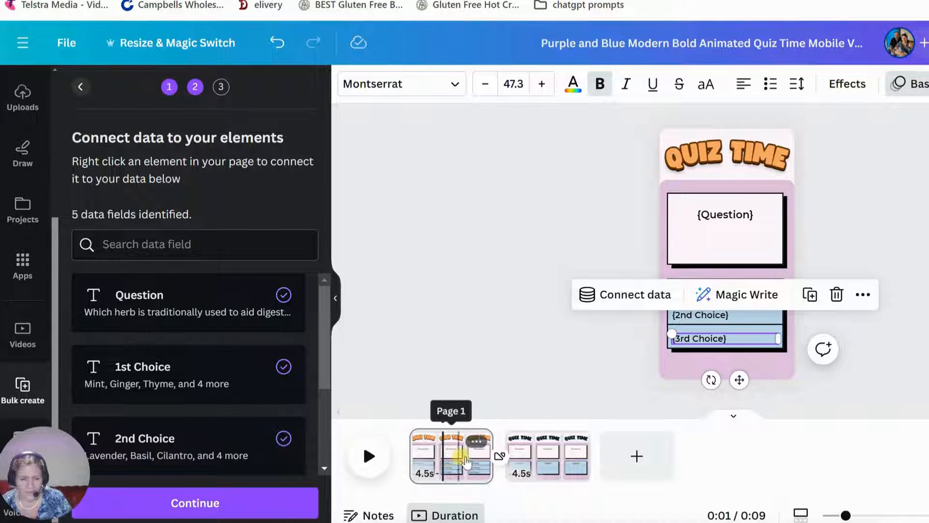
Try the Roca One font on page 2's Answer text and across the whole design, and undo the design-wide change
click(542, 462)
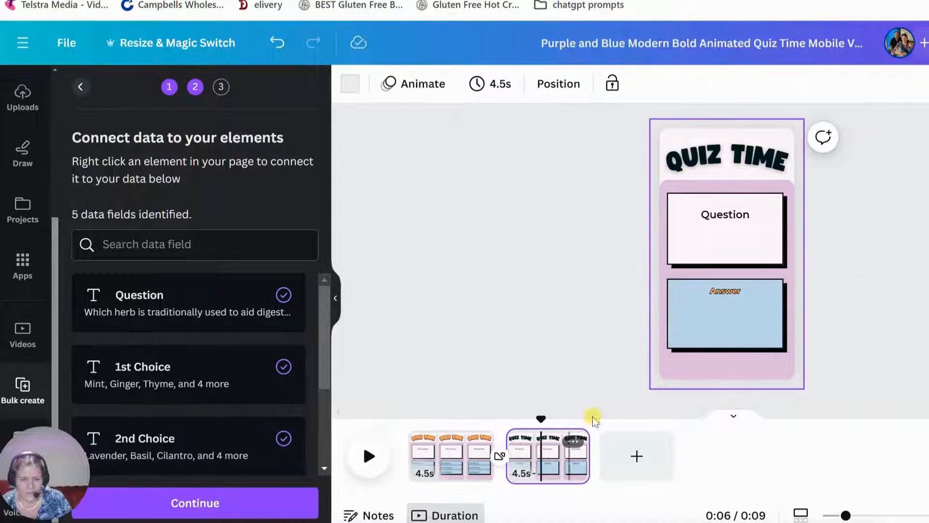
click(724, 293)
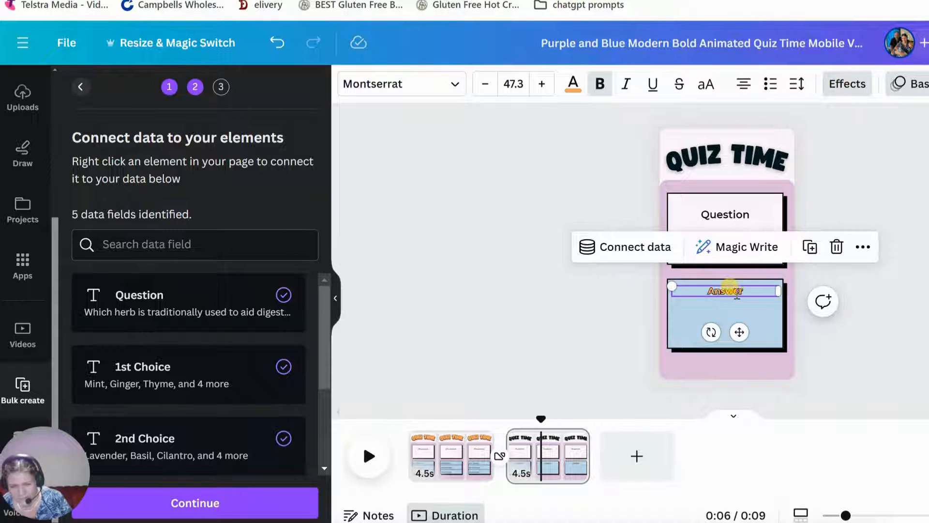
double_click(735, 293)
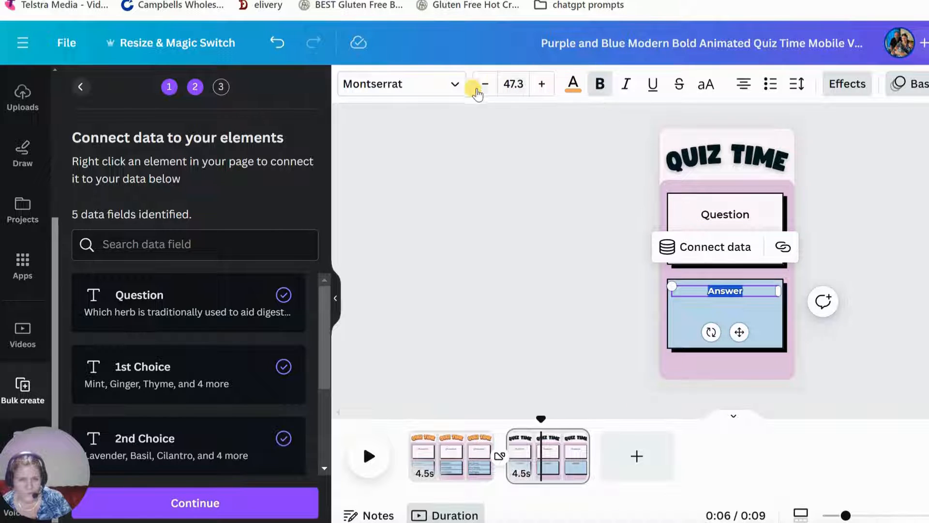
click(450, 87)
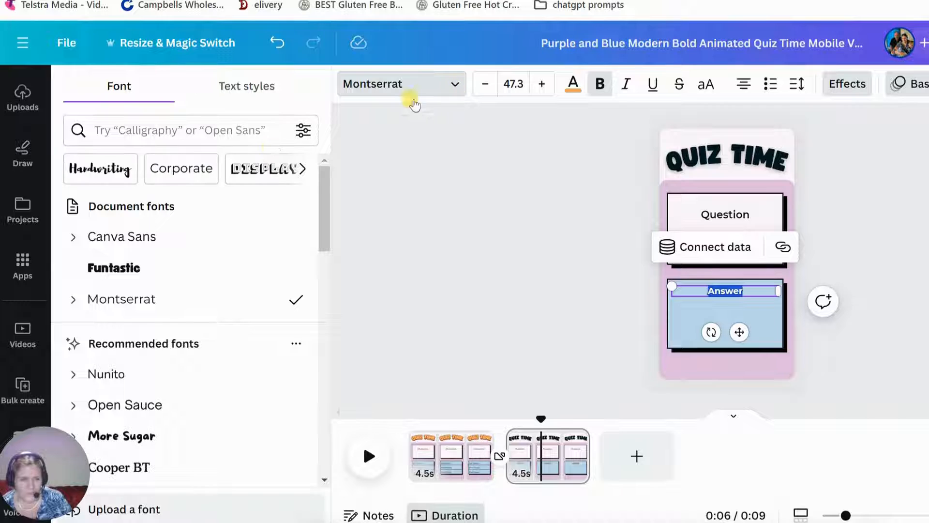
click(127, 375)
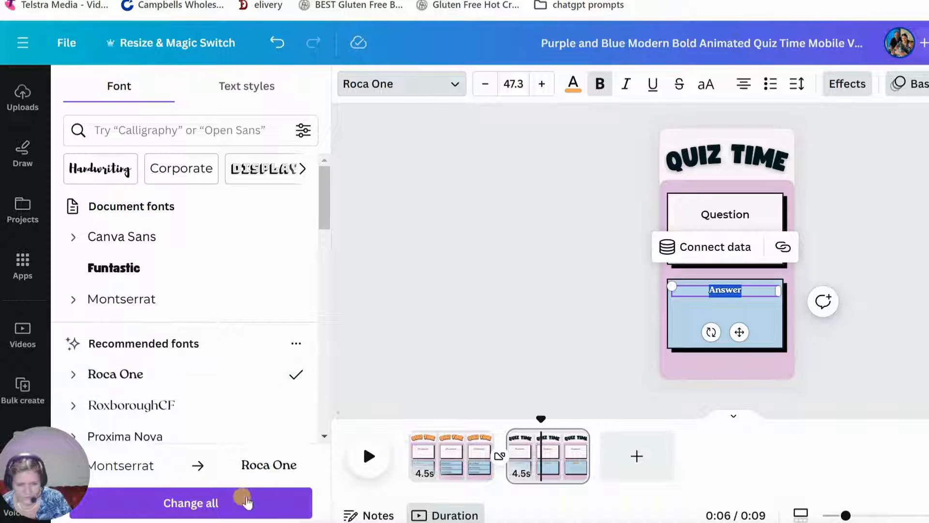
click(228, 504)
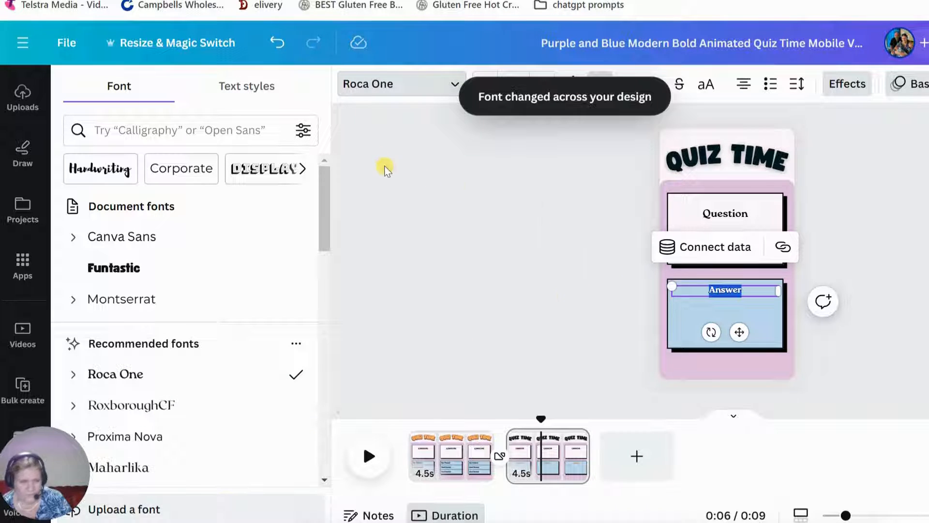
click(276, 43)
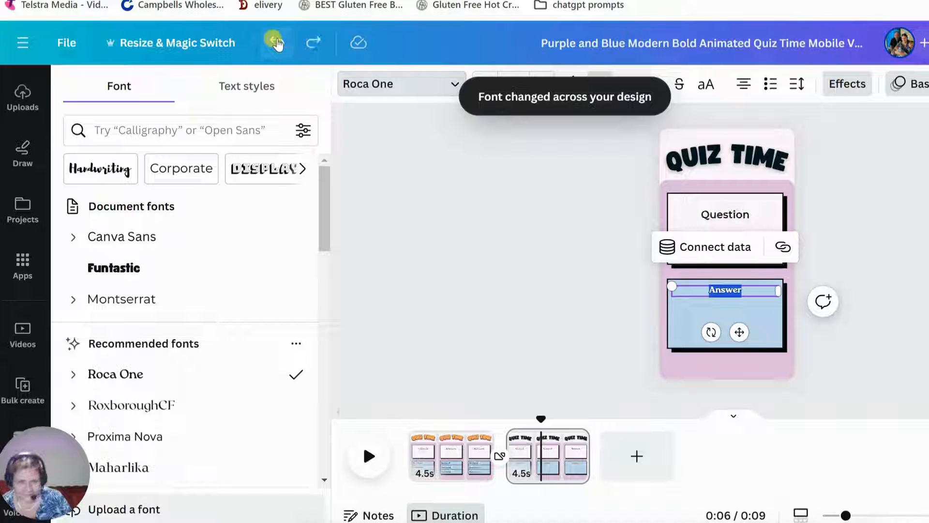
Delete the orange Answer text from the blue box on page 2
double_click(738, 290)
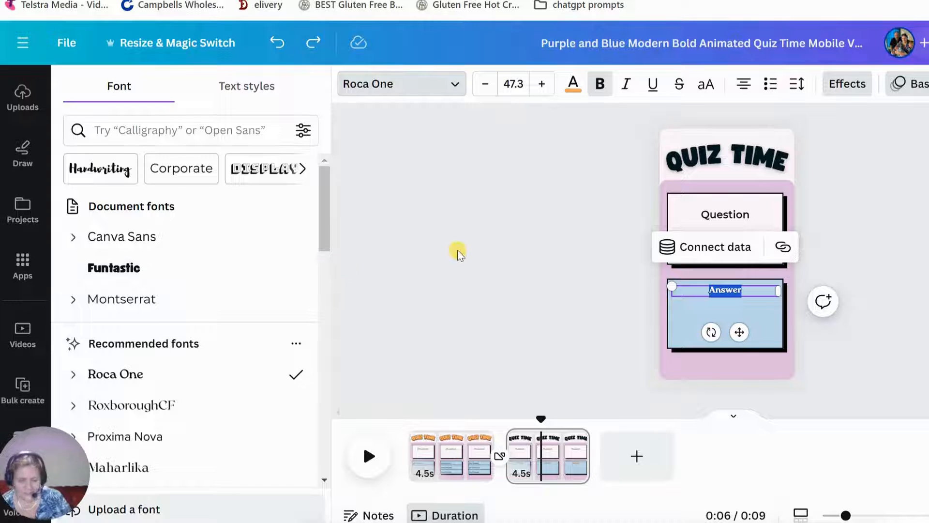
key(BackSpace)
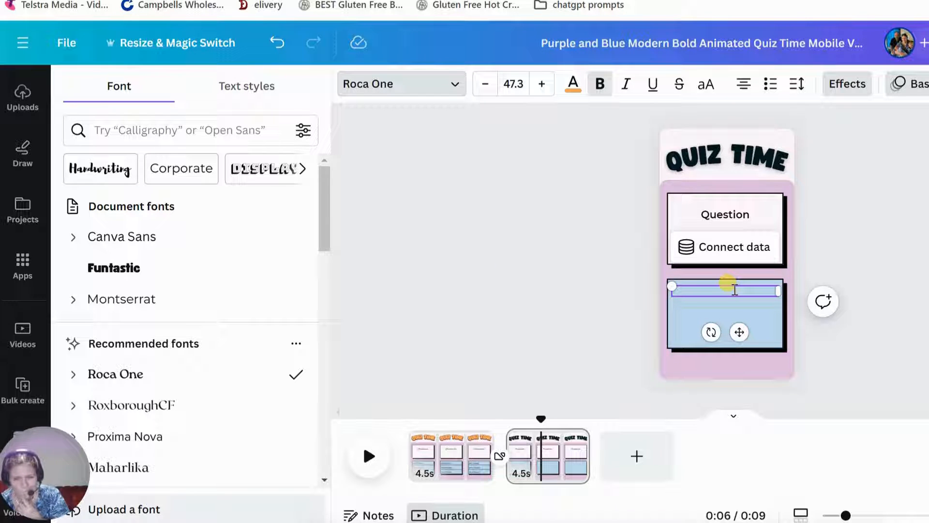
click(759, 322)
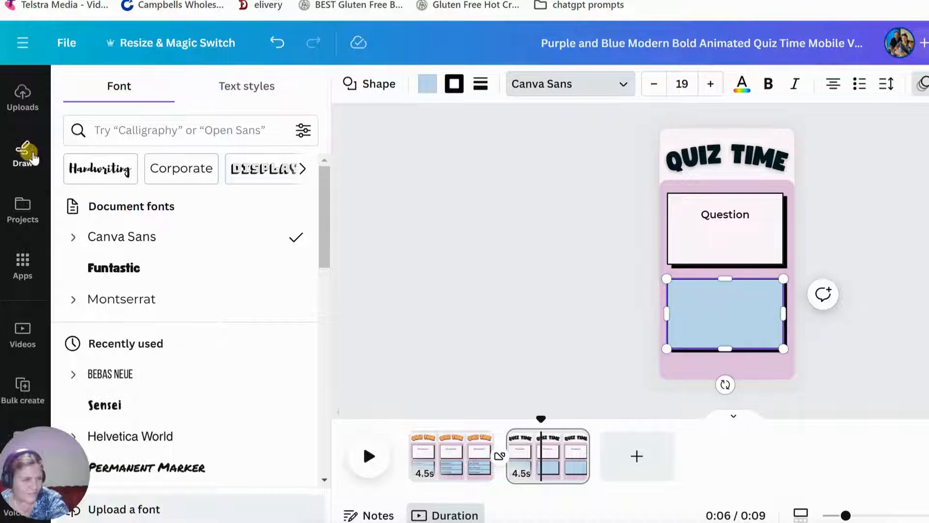
Add a new text box to page 2 and replace its placeholder with "Answer"
scroll(7, 174, up, 3)
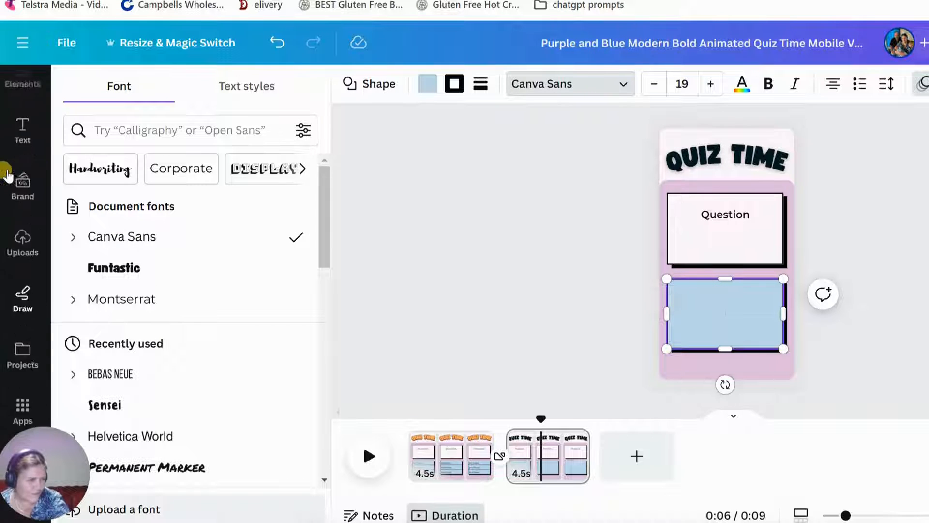
scroll(8, 175, up, 2)
click(25, 212)
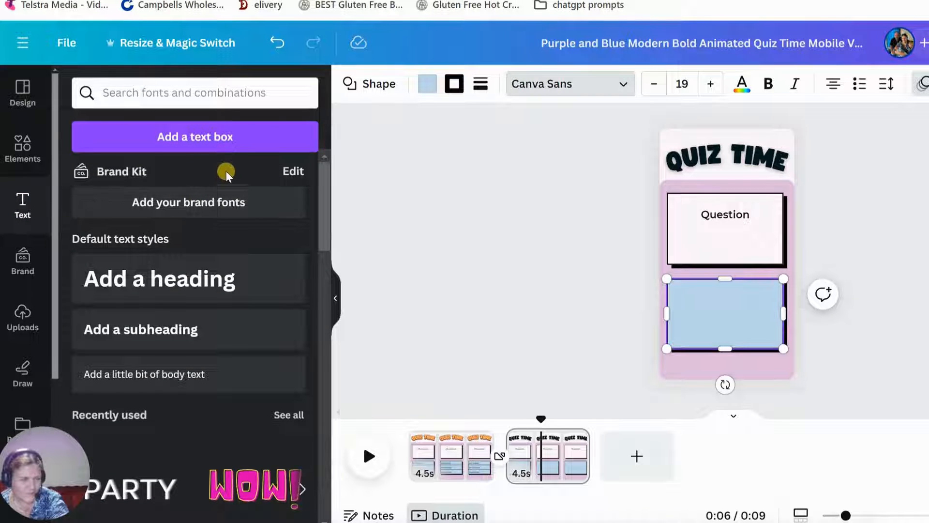
click(202, 145)
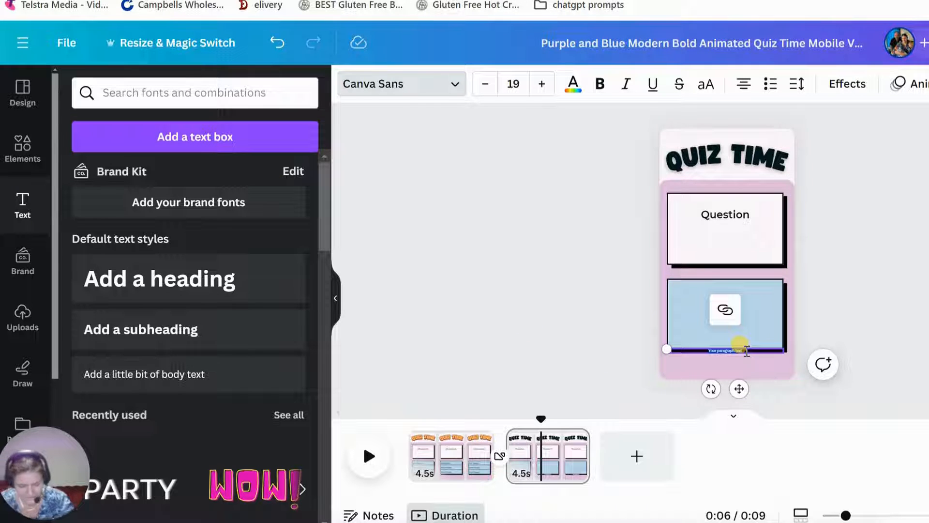
key(BackSpace)
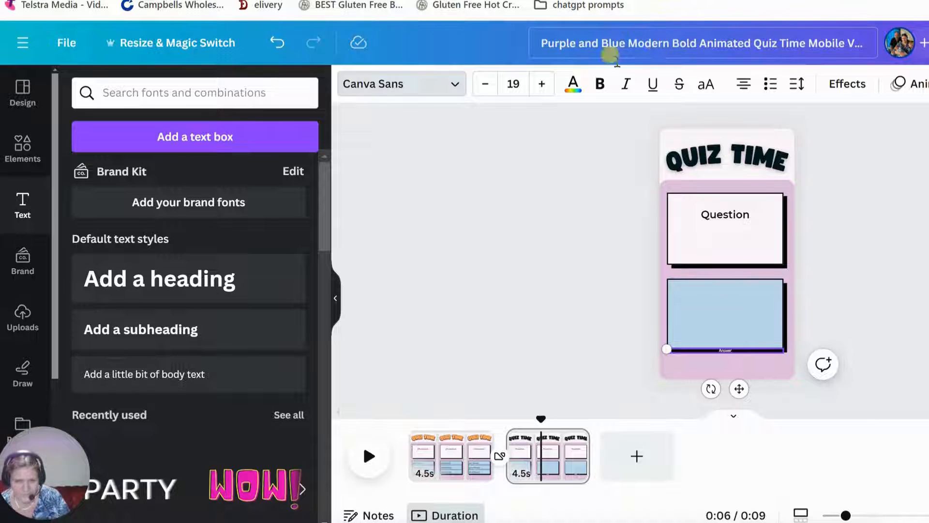
Increase the font size of the new Answer text on page 2 to 51
click(542, 84)
click(542, 84)
click(541, 84)
click(542, 84)
click(541, 83)
click(542, 84)
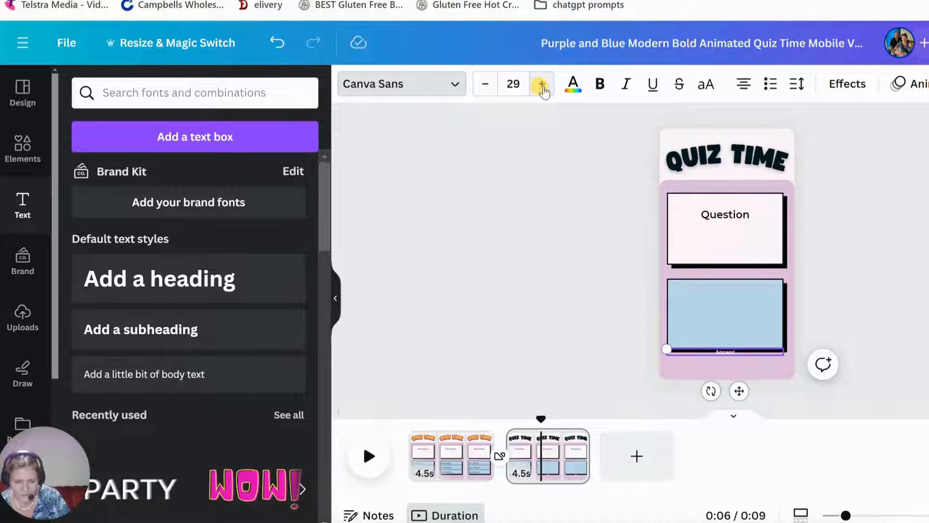
click(541, 84)
click(541, 85)
click(542, 85)
click(542, 85)
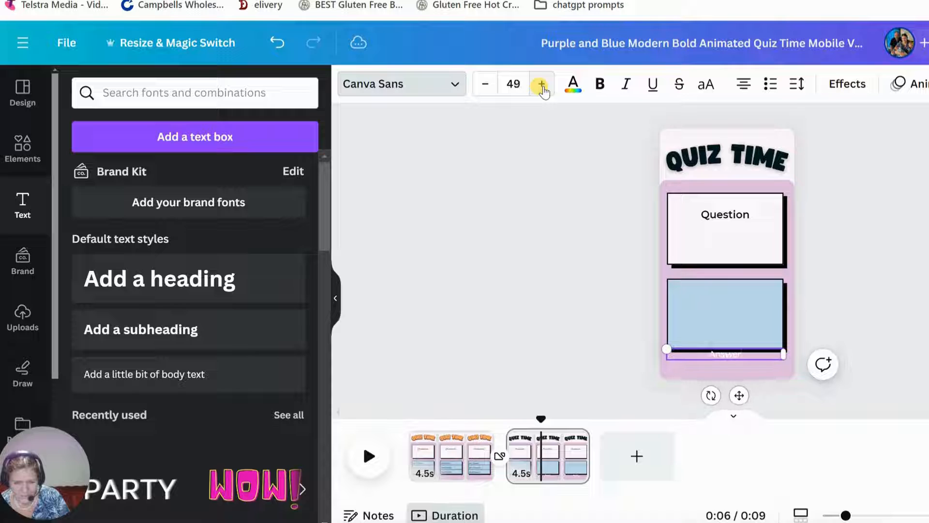
click(541, 85)
Make the new Answer text on page 2 black and bold, and move it into the blue box
drag(756, 358, 700, 356)
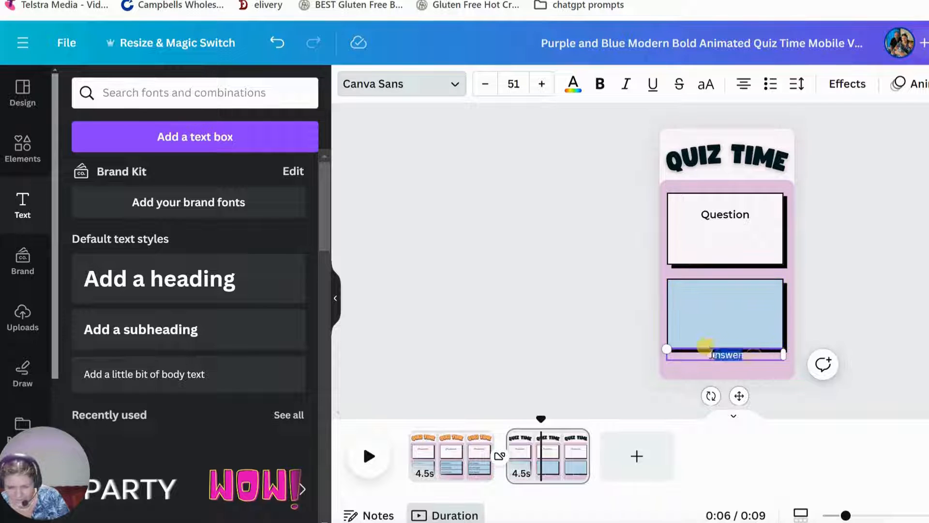
click(570, 88)
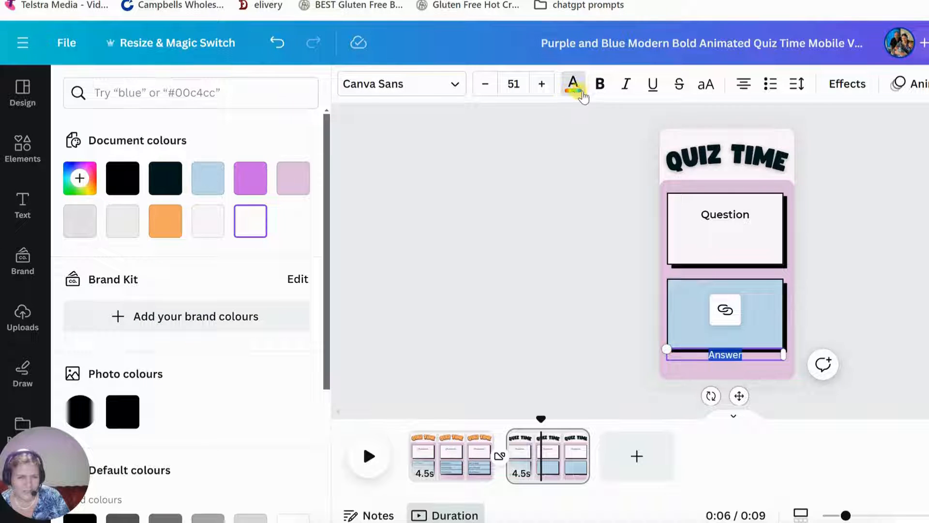
click(124, 185)
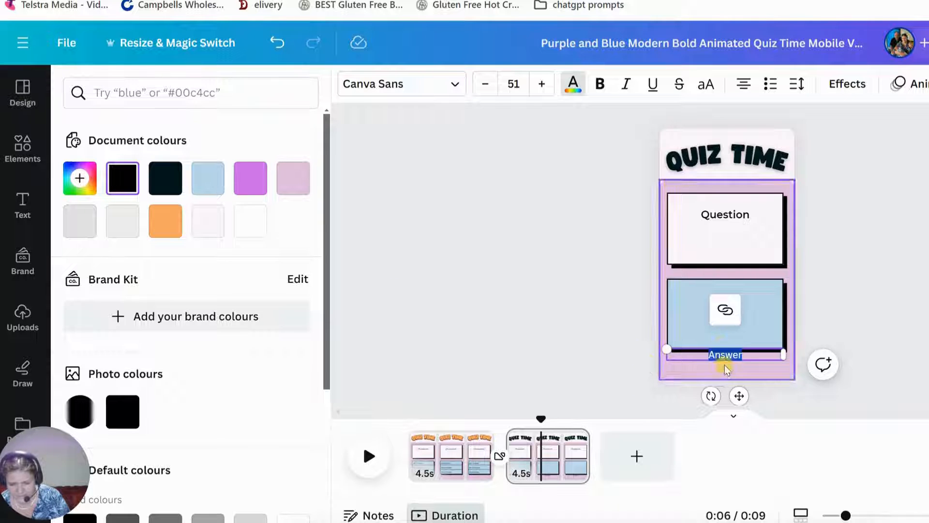
click(599, 87)
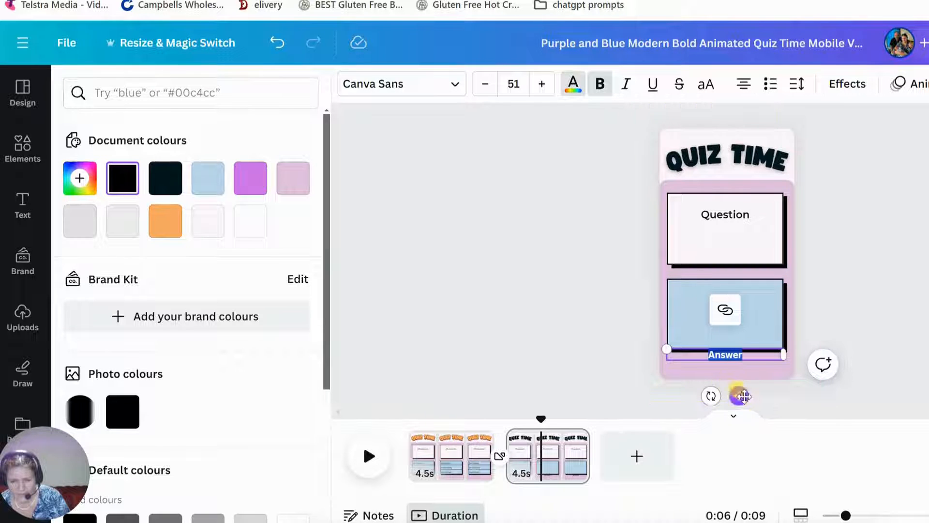
drag(744, 396, 743, 351)
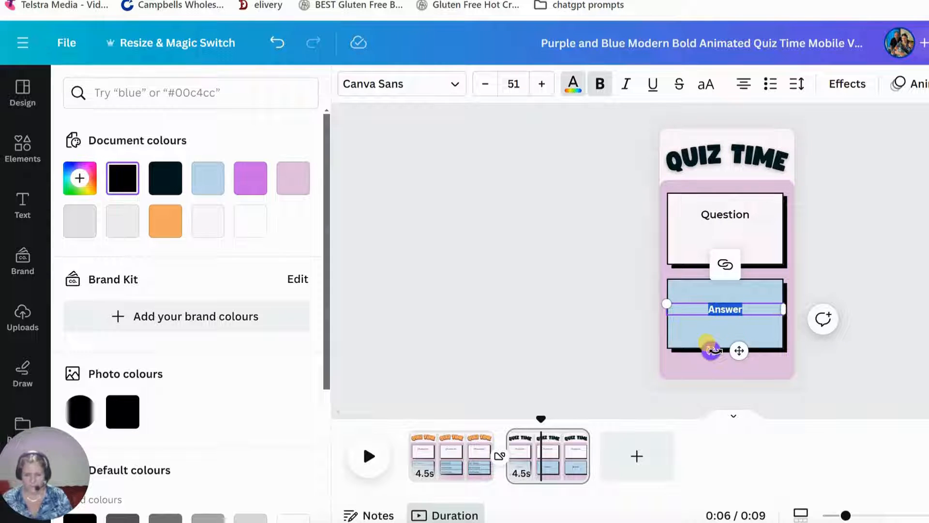
click(782, 336)
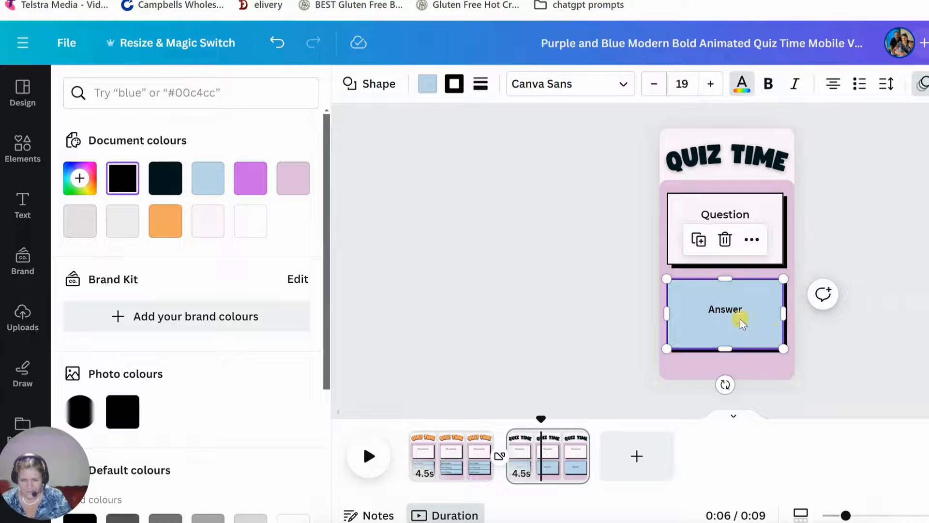
Connect the Question text on page 2 to the Question data field in Bulk create
click(726, 217)
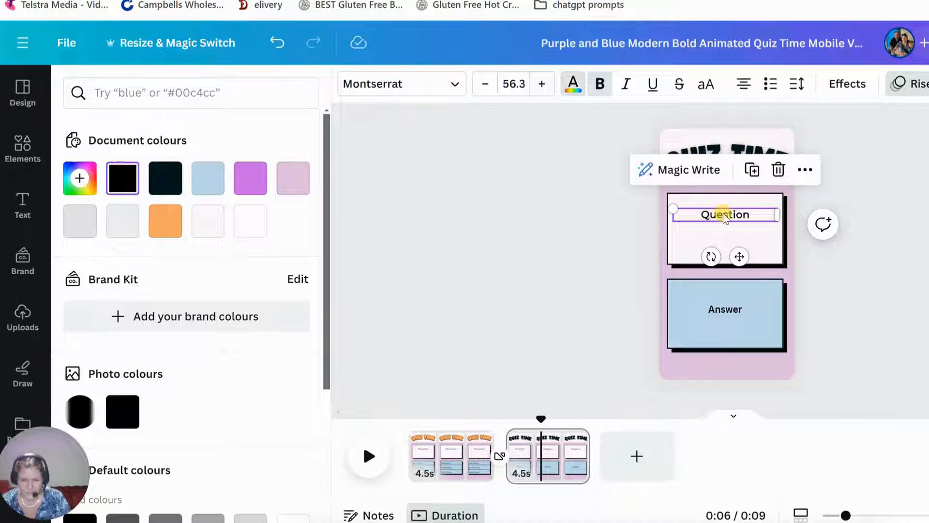
click(86, 225)
scroll(27, 362, down, 5)
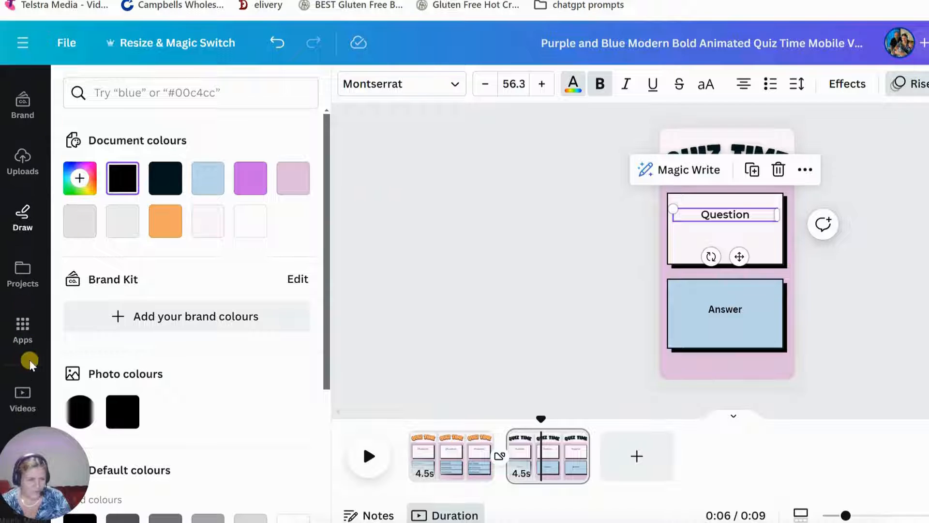
click(24, 385)
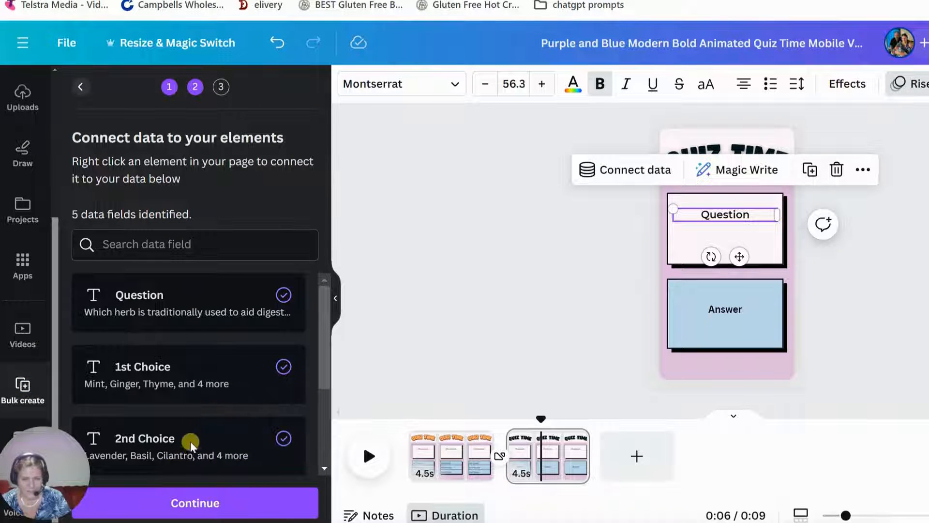
click(614, 171)
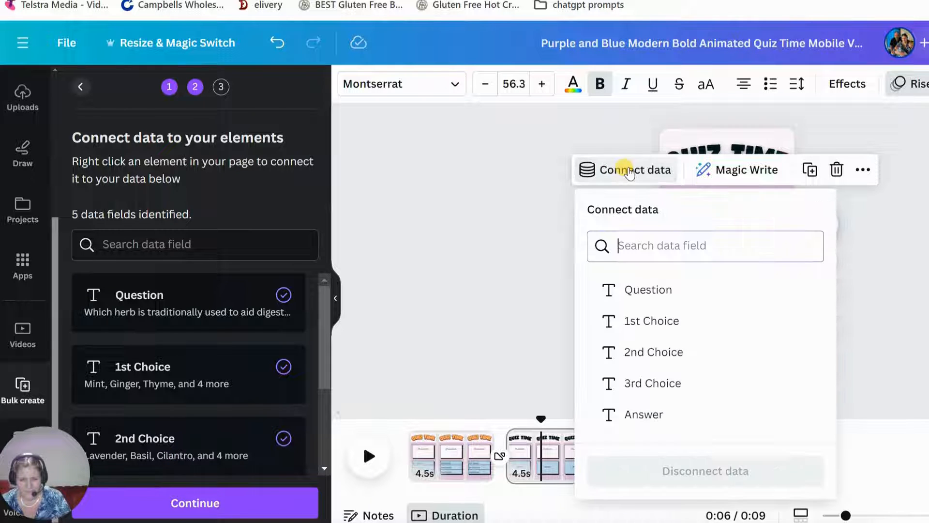
click(639, 291)
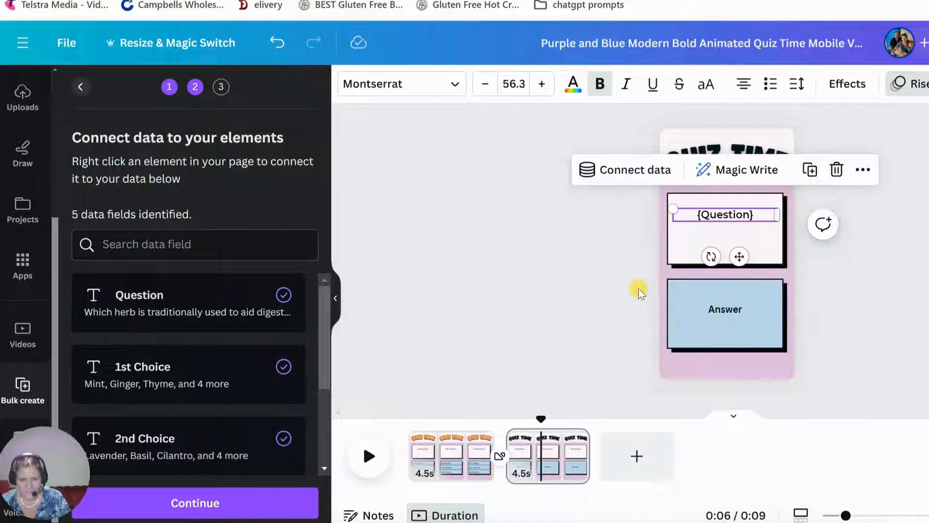
Connect the Answer text in page 2's blue box to the Answer data field
click(721, 312)
click(611, 264)
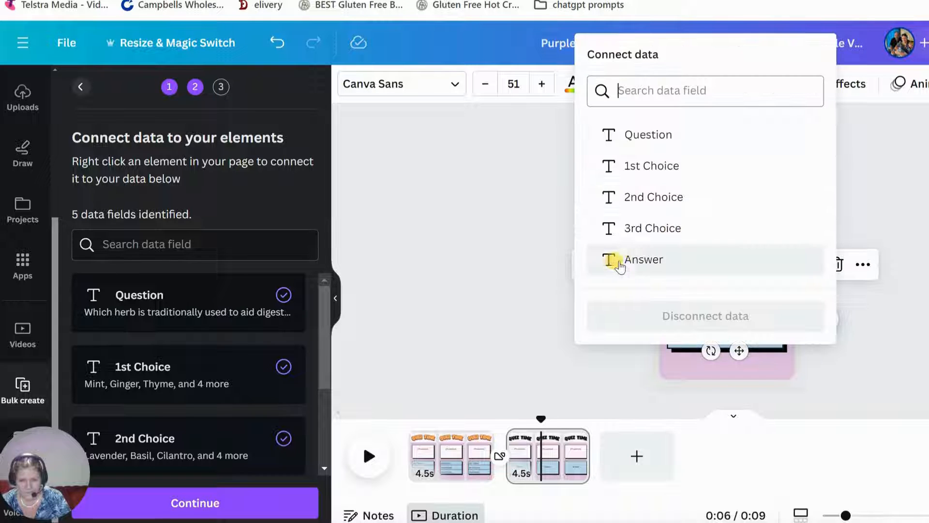
click(651, 262)
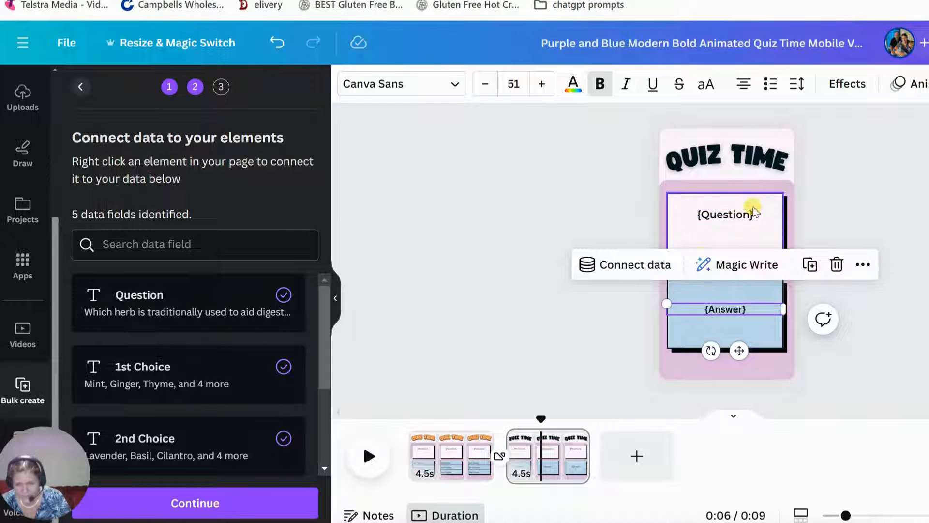
Check page 1's connected fields and continue to applying the data with all seven herb questions selected
click(451, 457)
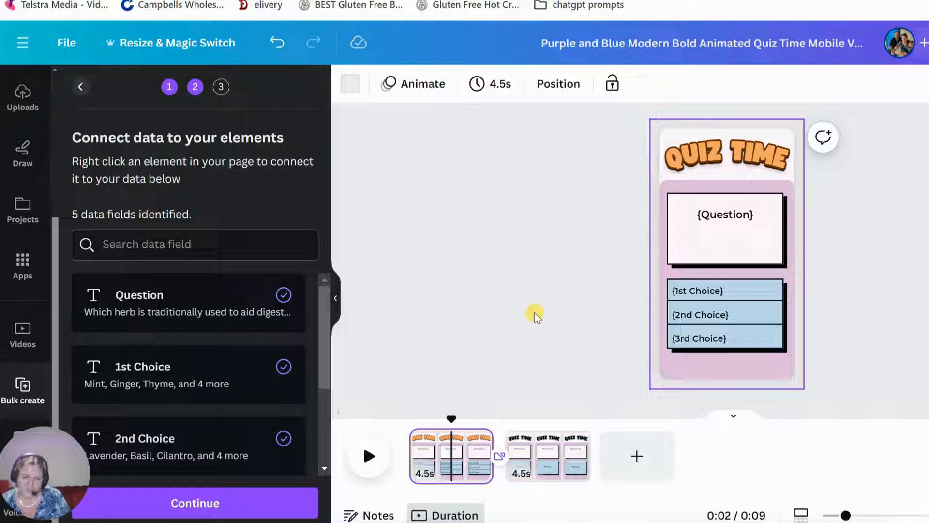
click(206, 506)
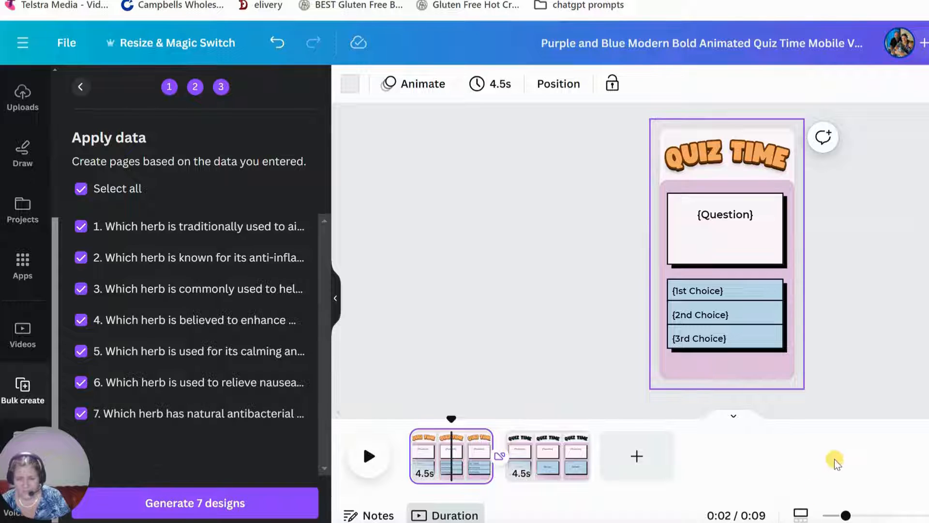
click(183, 513)
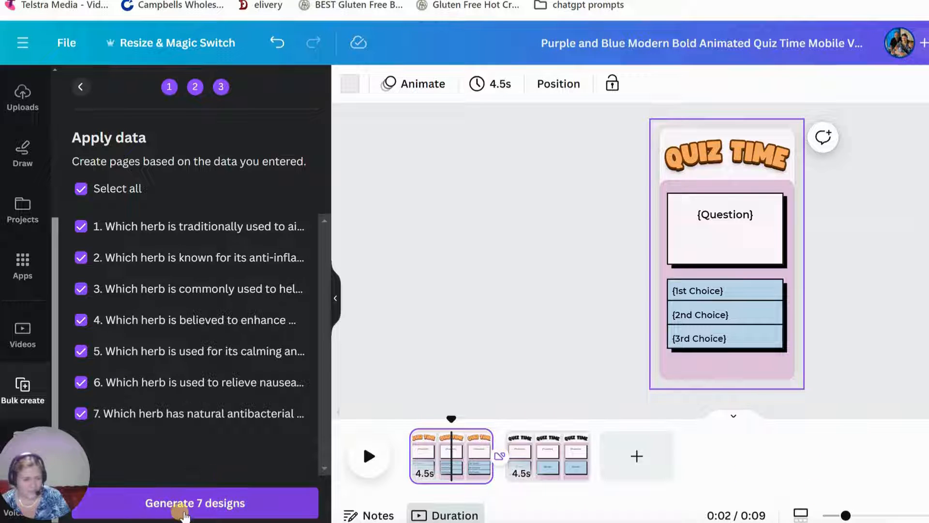
click(152, 506)
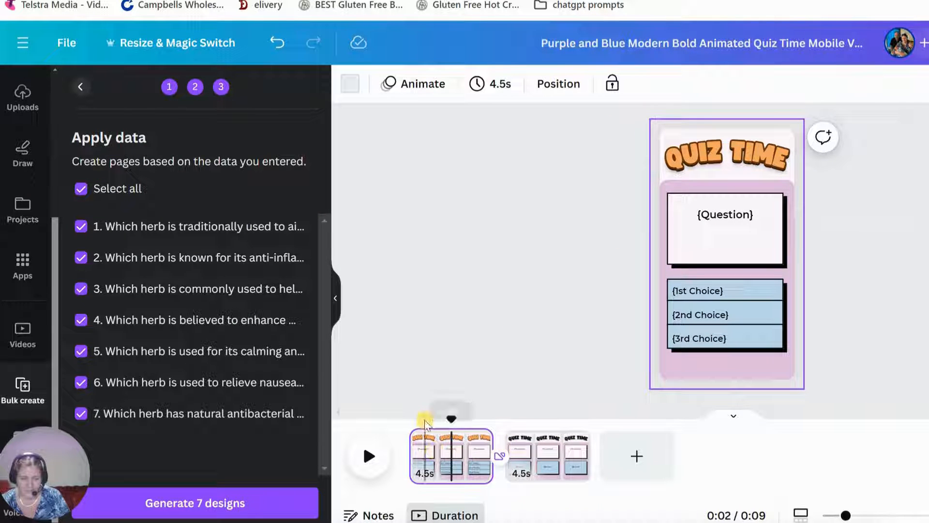
Delete the orange and purple QUIZ TIME titles on page 1, keeping the black one
click(711, 159)
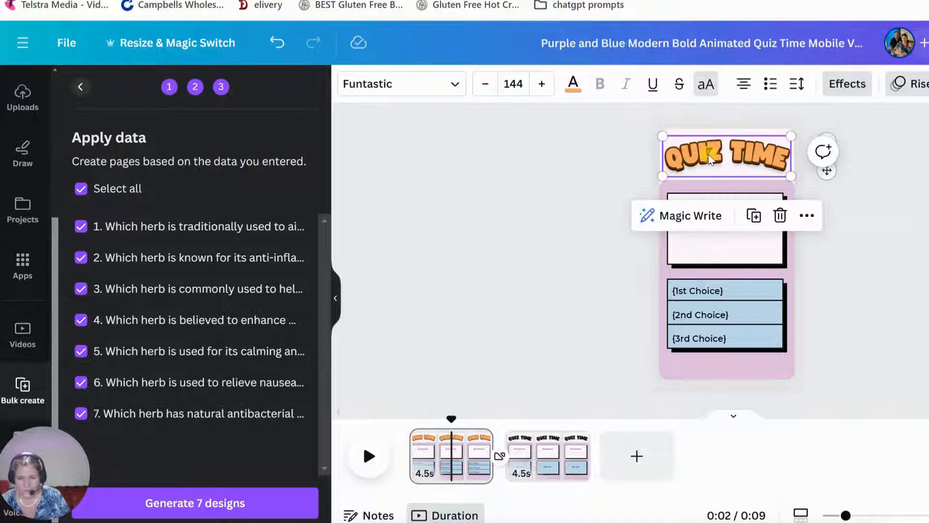
key(Delete)
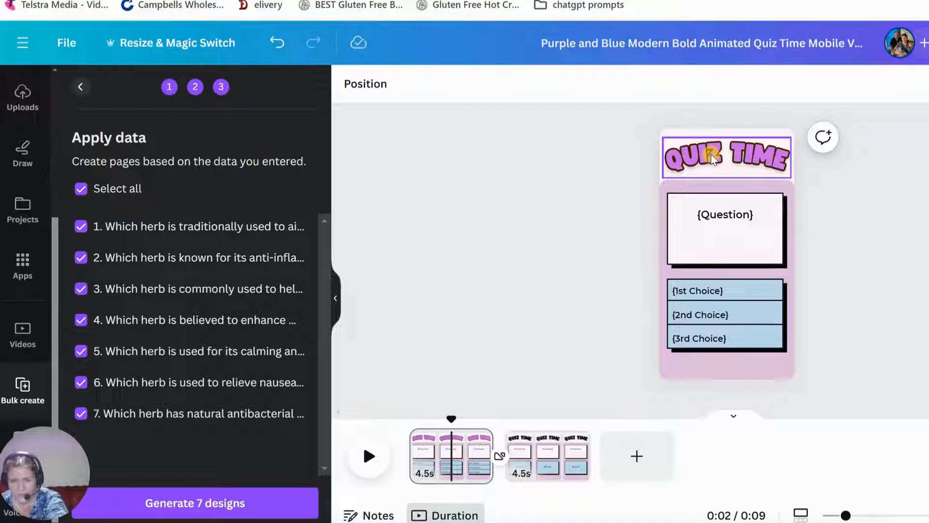
click(733, 167)
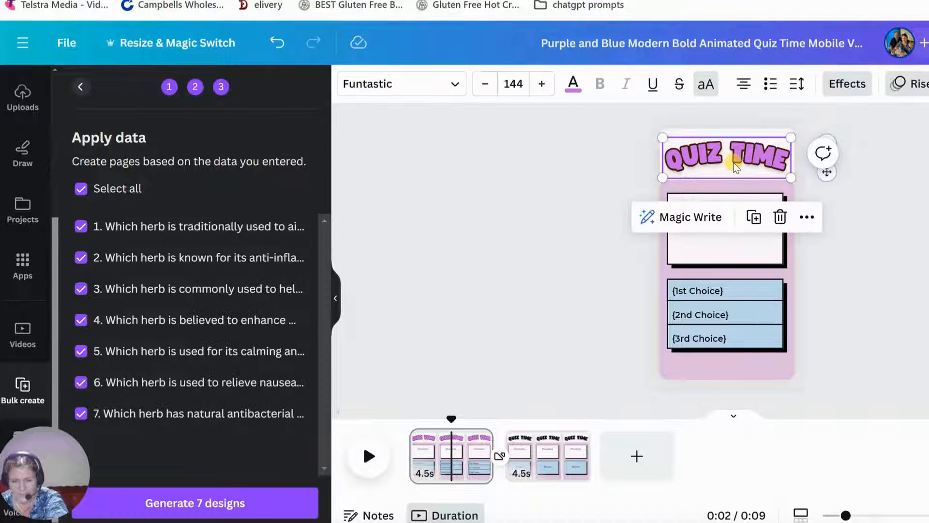
key(Delete)
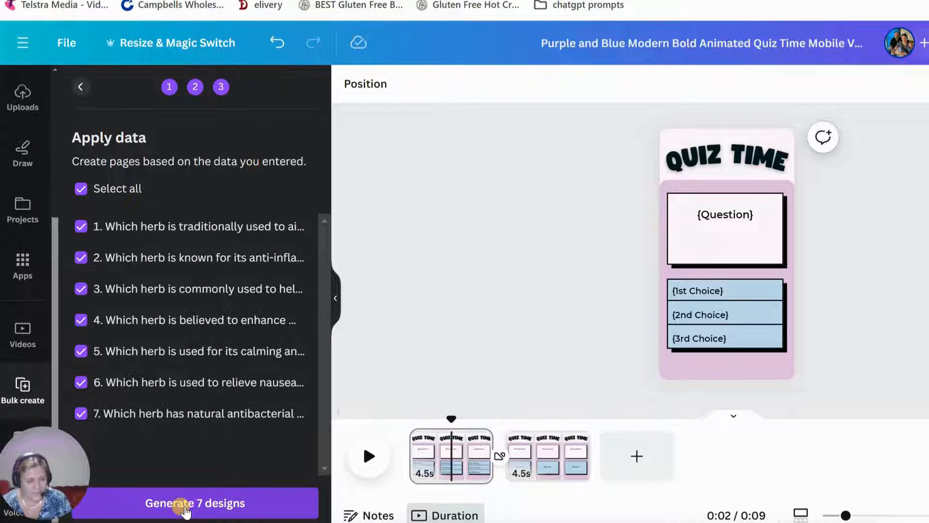
Generate the 7 quiz designs from the selected question data
click(185, 506)
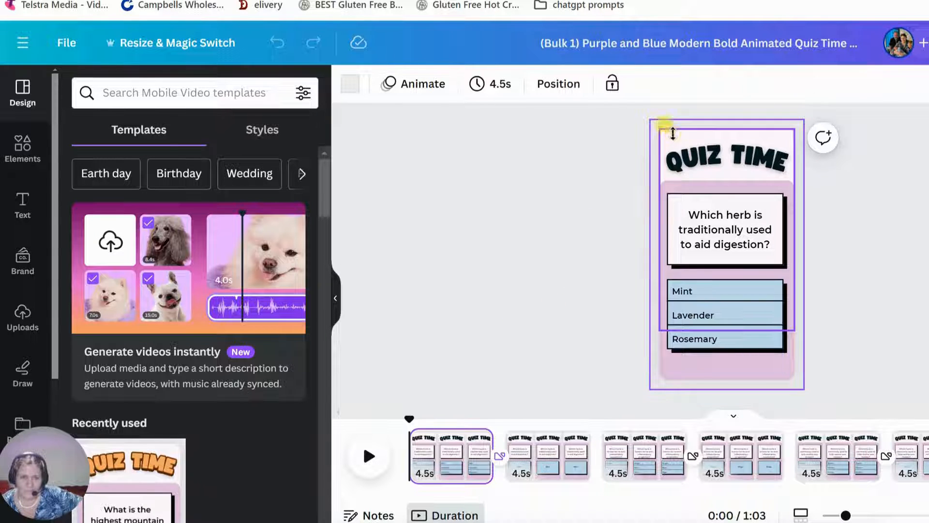
click(673, 132)
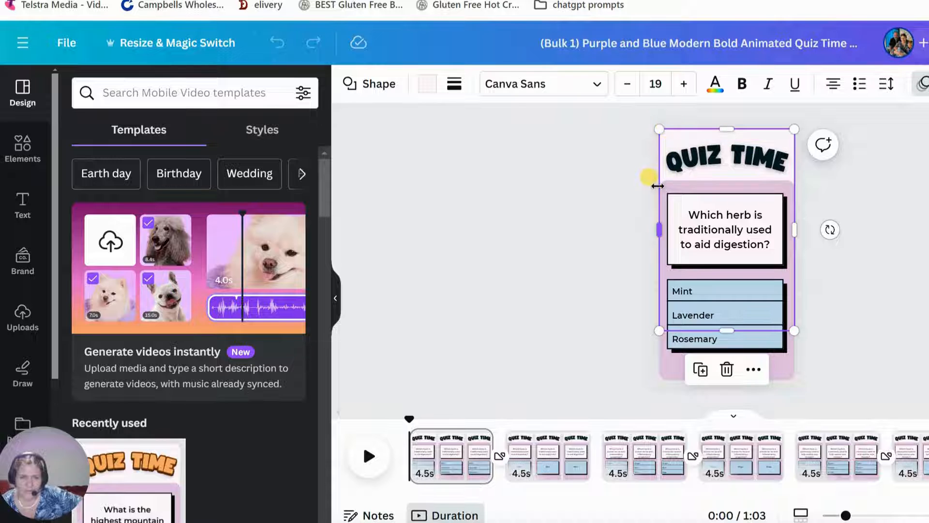
click(785, 189)
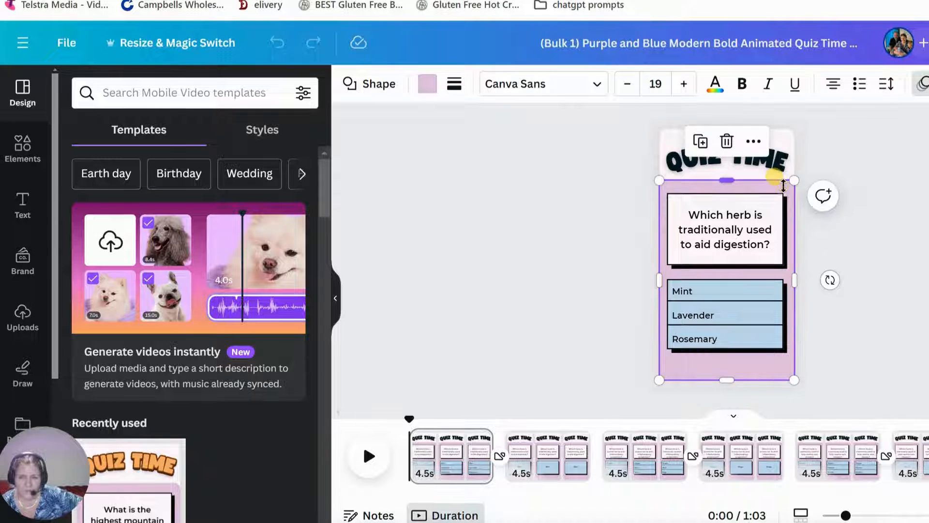
click(739, 372)
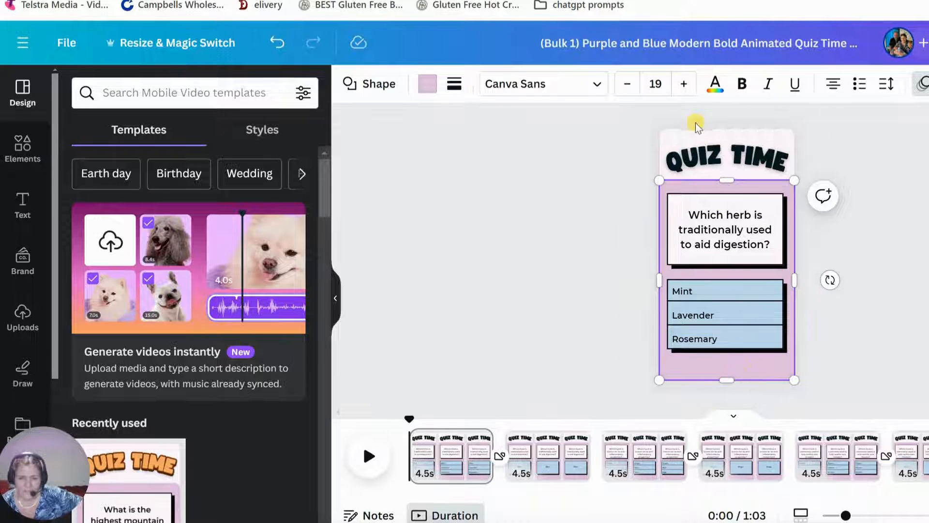
click(689, 134)
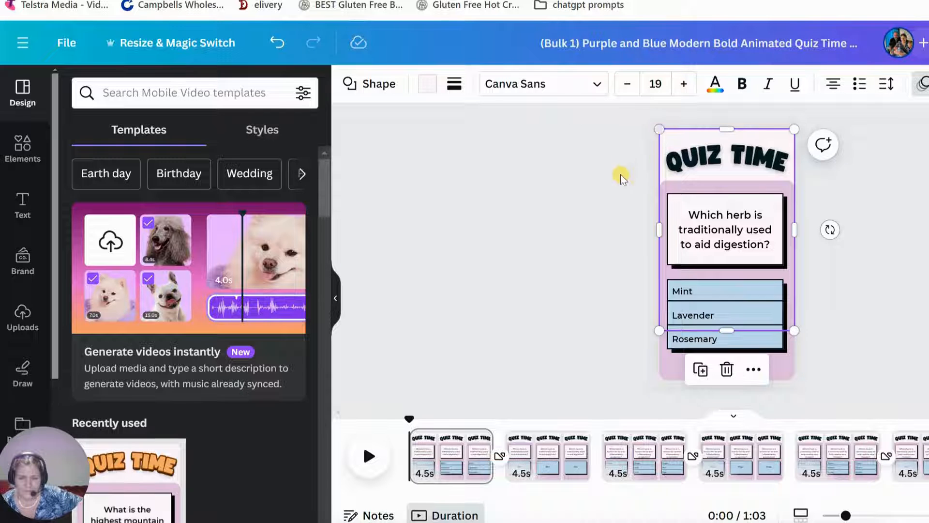
click(647, 176)
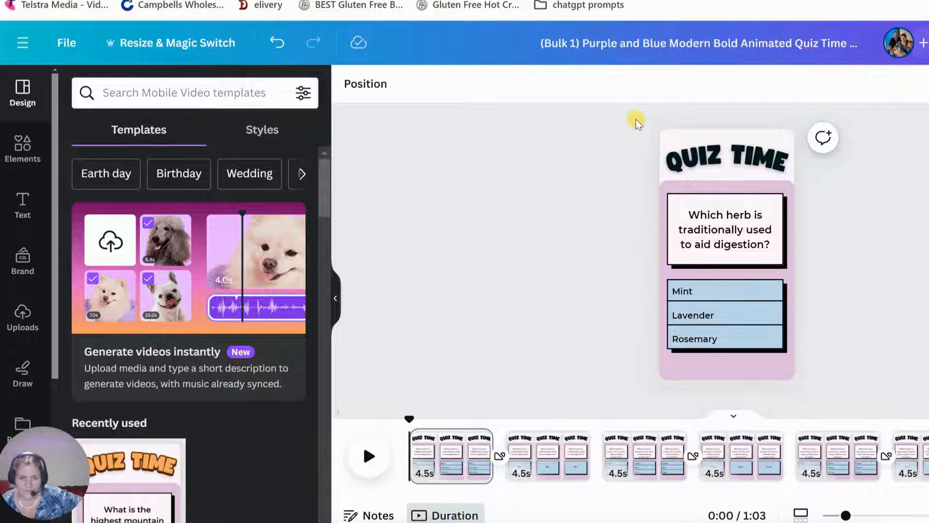
Select all elements on the first generated page, preview the Pan and Fade animations, and apply Rise to them
drag(638, 116, 829, 406)
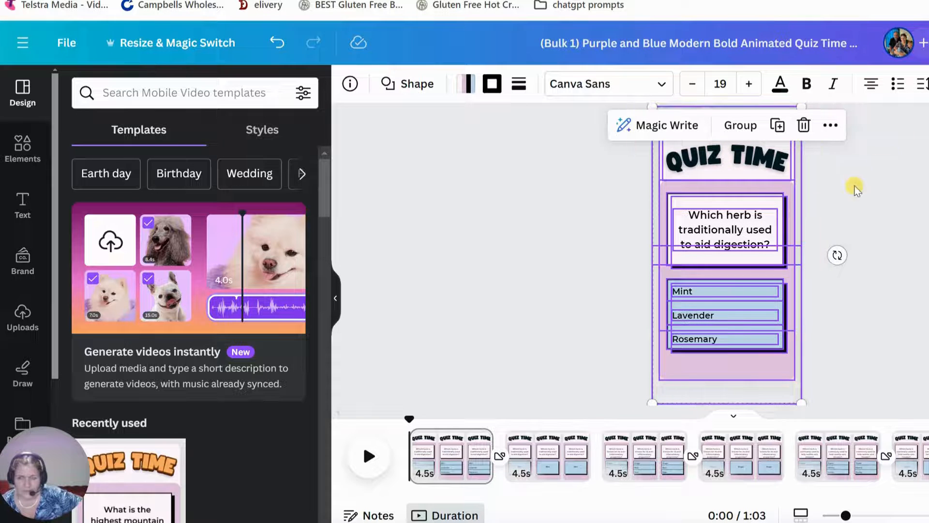
click(928, 84)
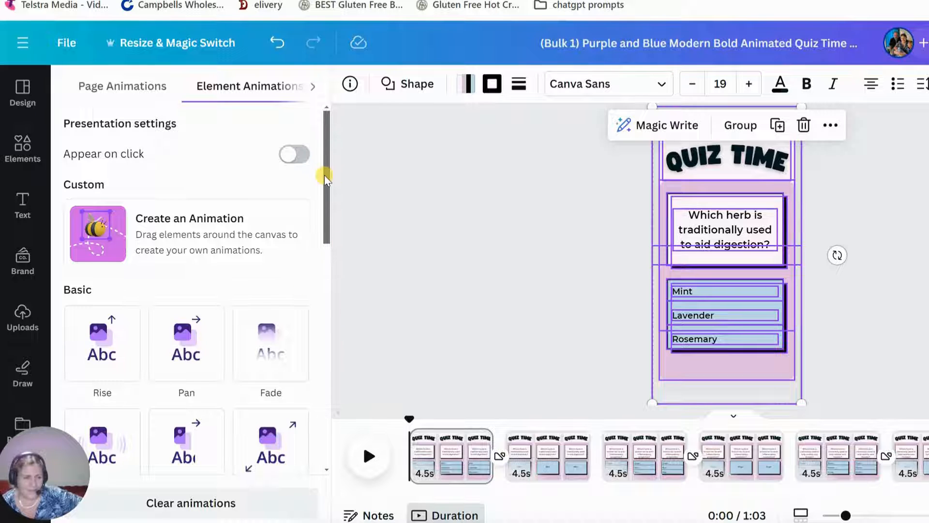
drag(325, 174, 320, 329)
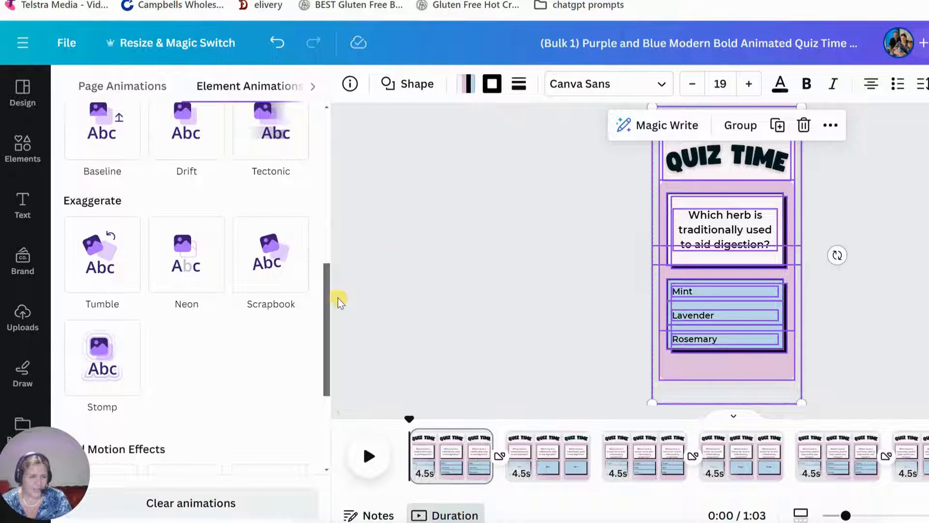
drag(325, 332, 334, 215)
click(191, 178)
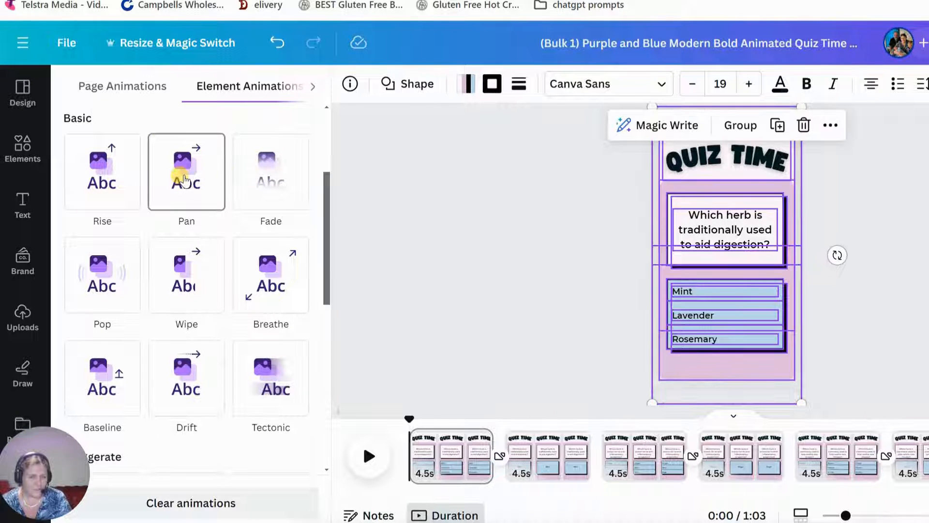
click(266, 179)
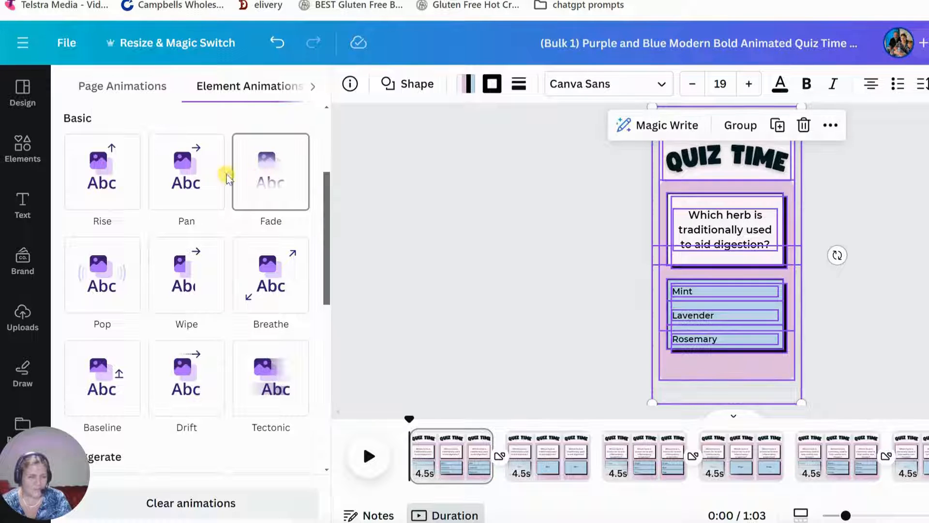
click(185, 172)
click(106, 177)
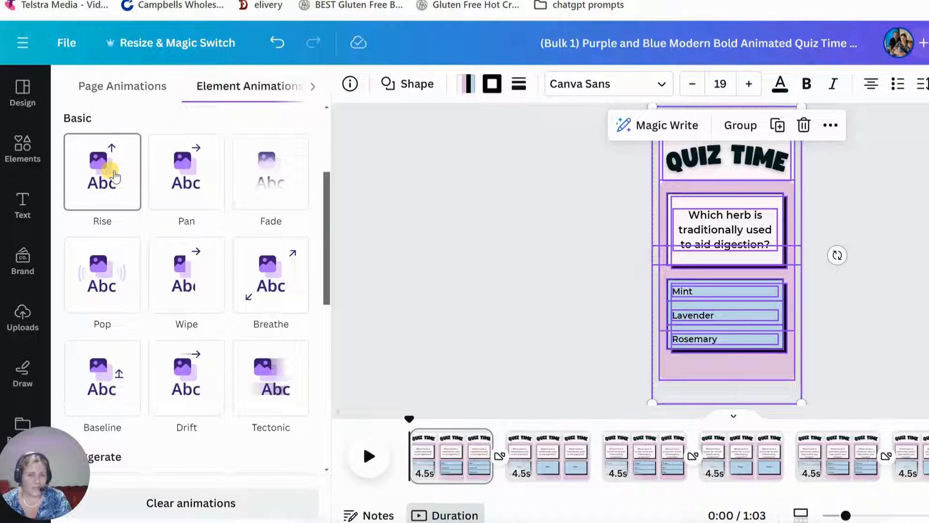
click(109, 173)
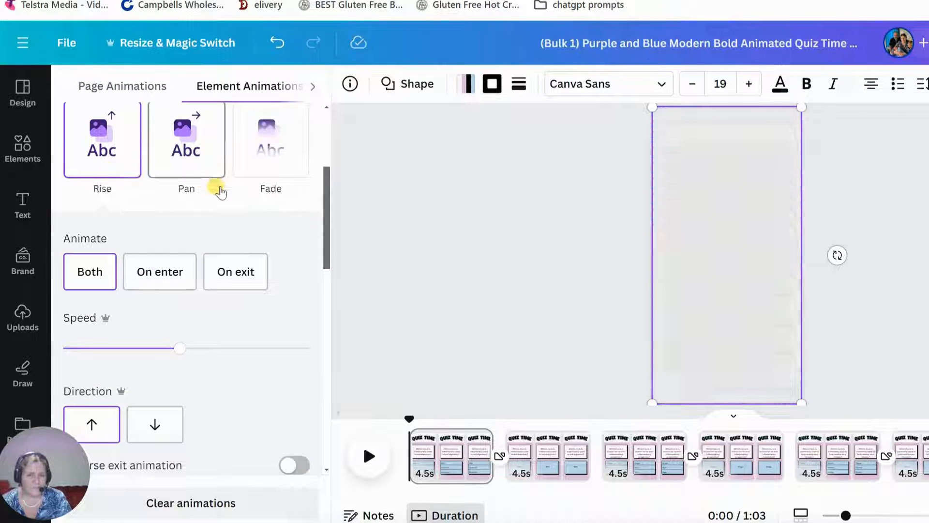
scroll(260, 244, up, 3)
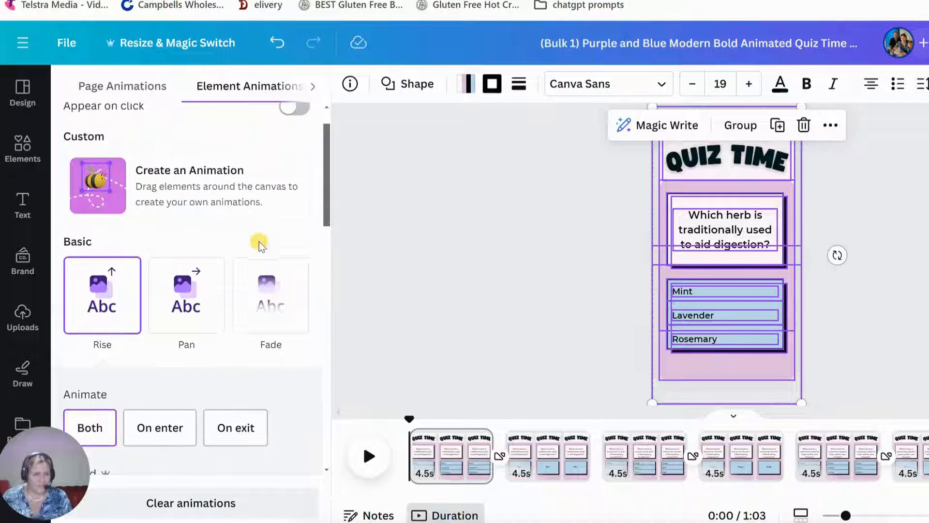
Leave the animation options, clear the selection, and reselect all elements on the first generated page
click(539, 260)
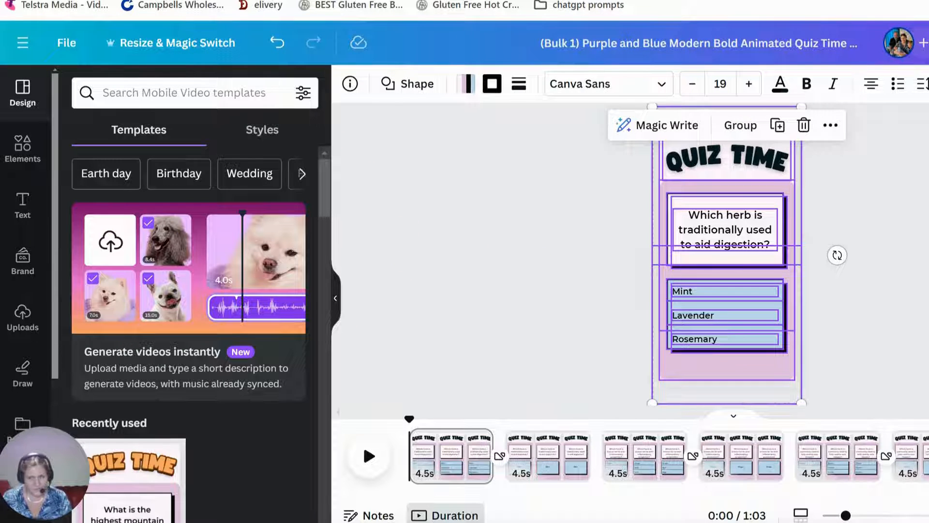
click(634, 197)
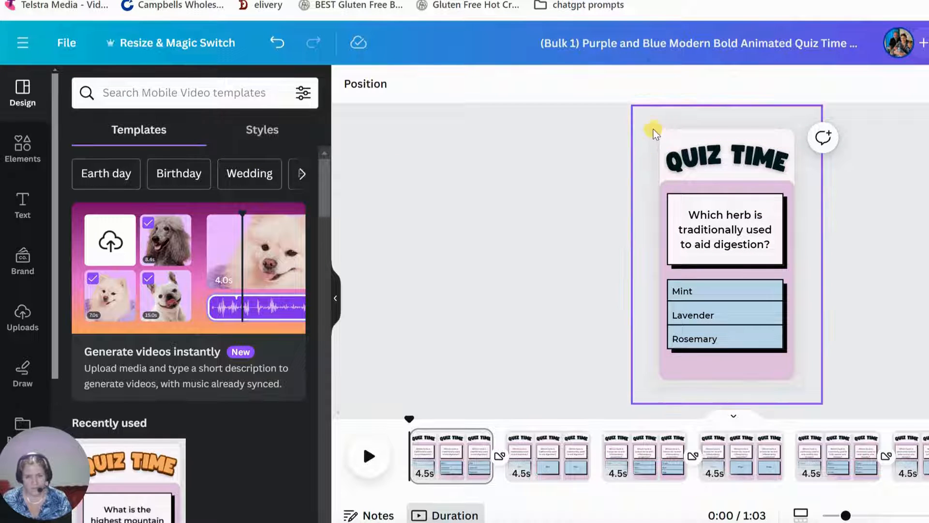
drag(641, 120, 812, 174)
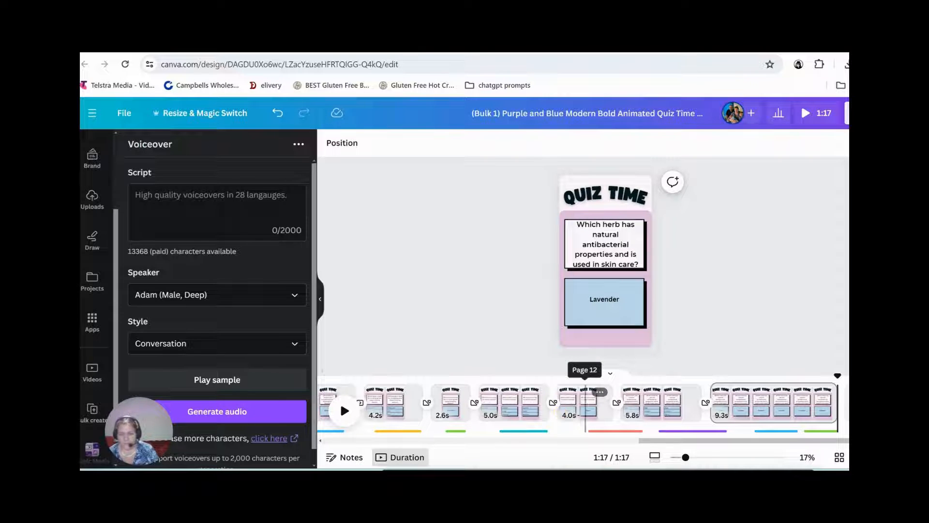
Download all 14 pages of the bulk quiz design as one MP4 video at 1080p (HD) quality
click(847, 112)
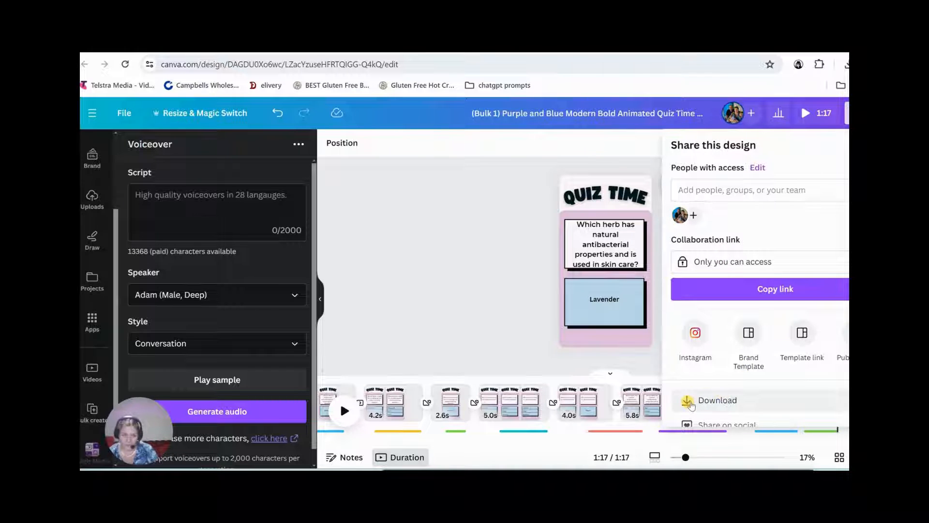
click(718, 400)
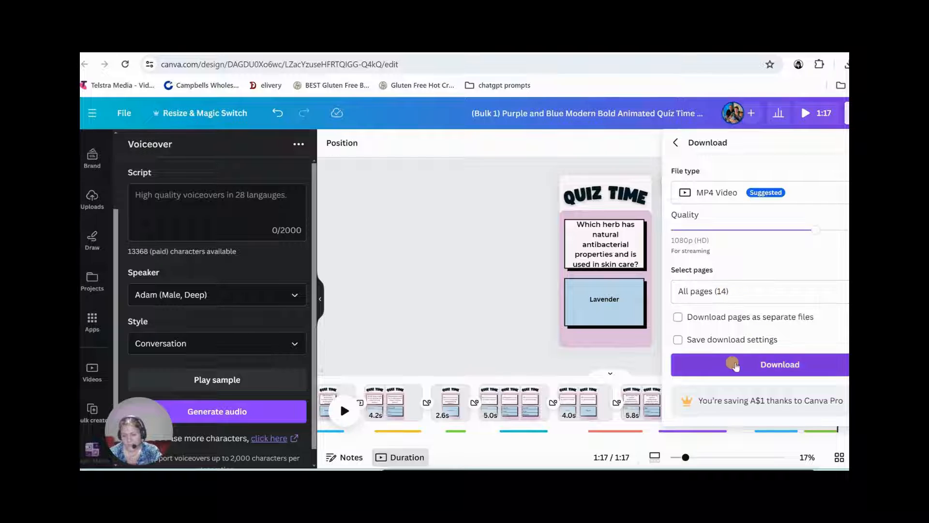
click(823, 341)
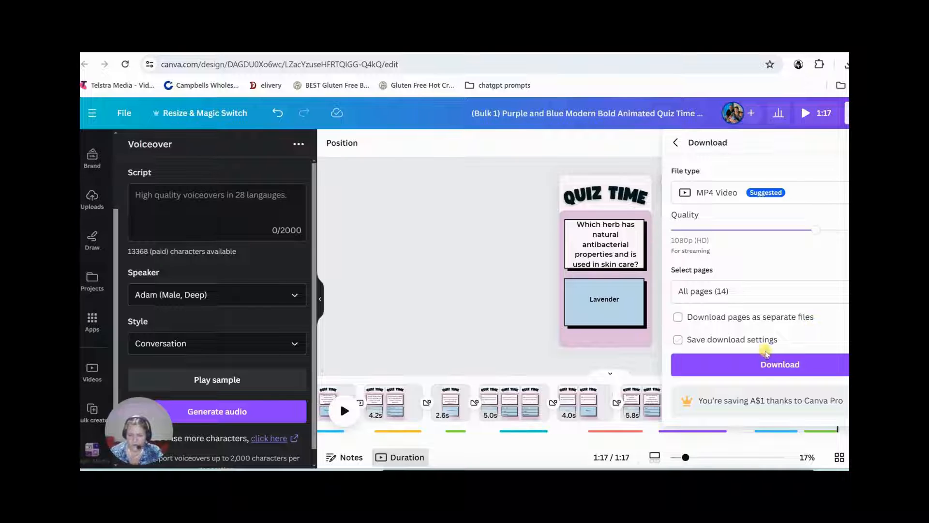
click(765, 359)
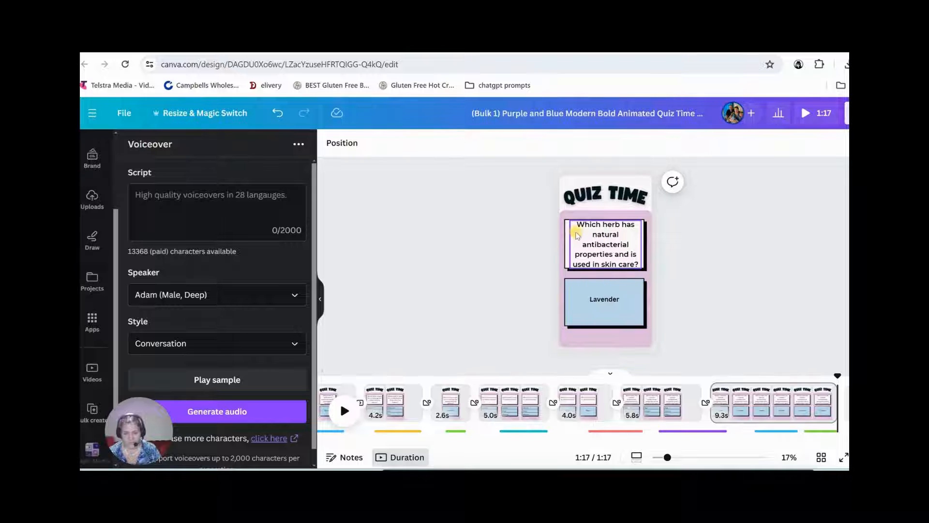
Copy the question "Which herb is traditionally used to aid digestion?" from the first page into the voiceover script
click(578, 226)
click(577, 226)
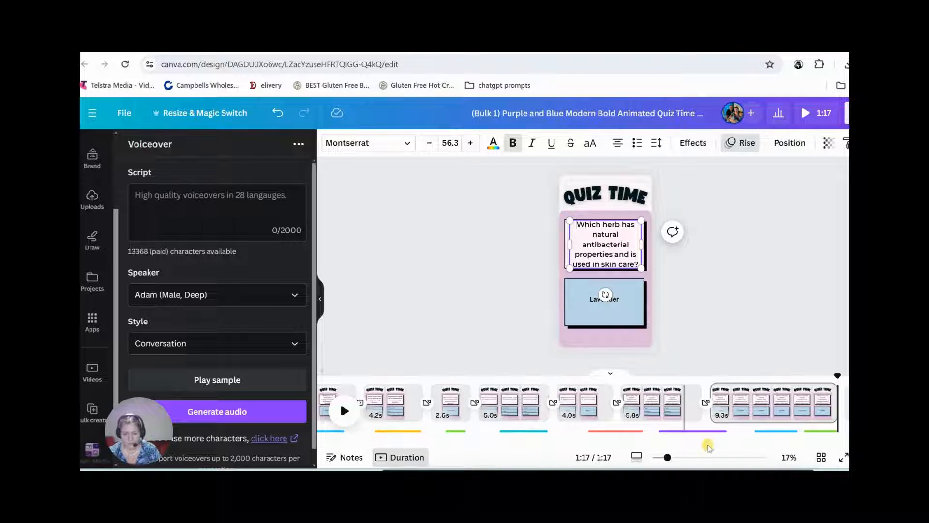
drag(712, 440, 336, 440)
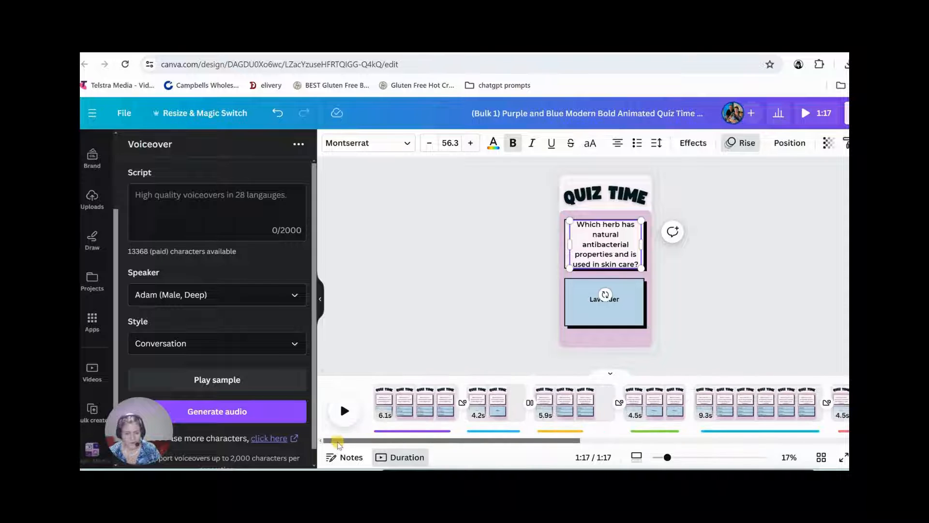
click(412, 407)
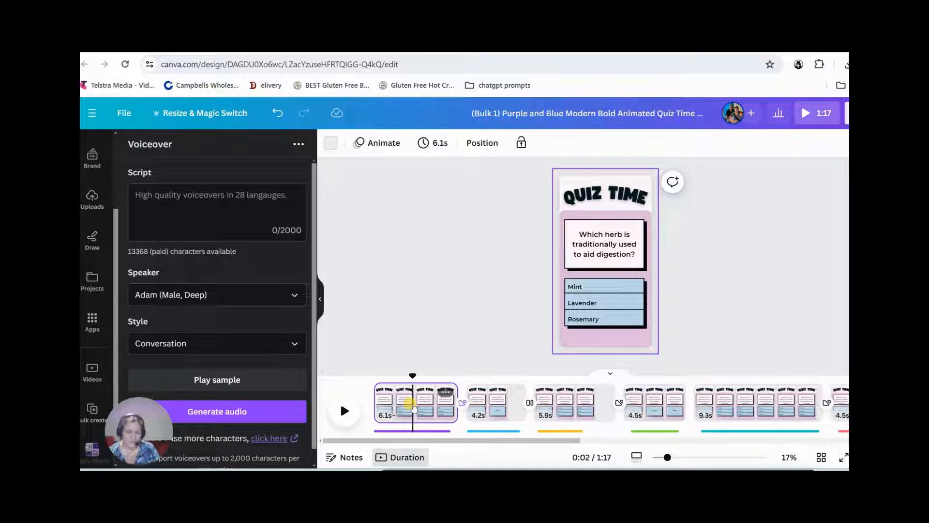
click(579, 237)
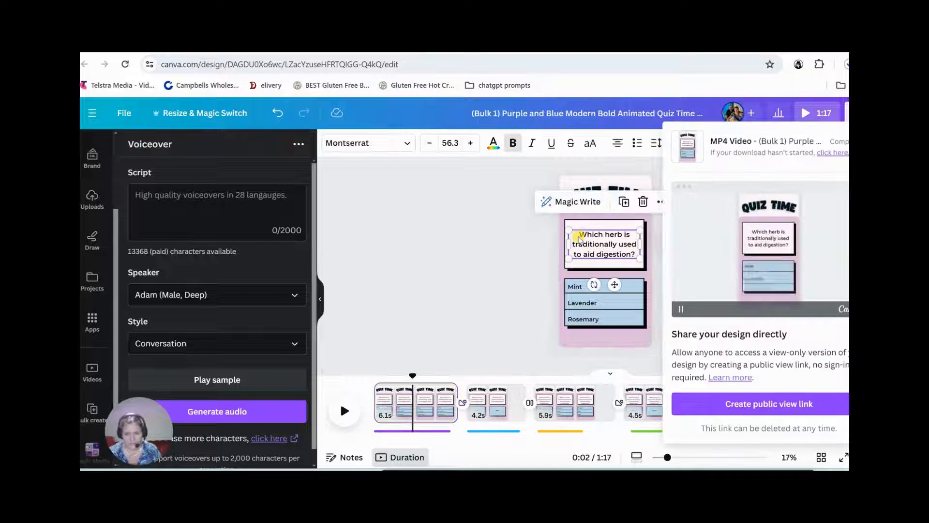
drag(575, 234, 635, 258)
click(581, 235)
right_click(635, 258)
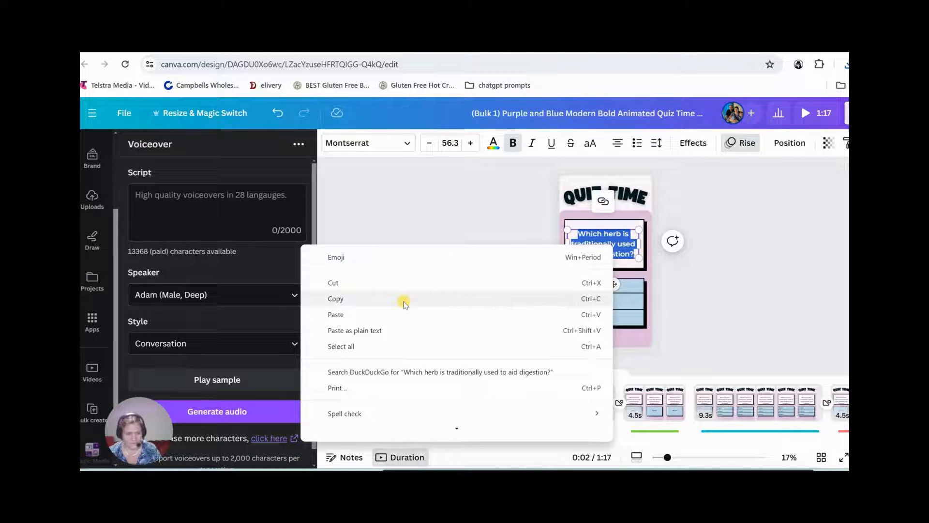
click(405, 301)
click(287, 192)
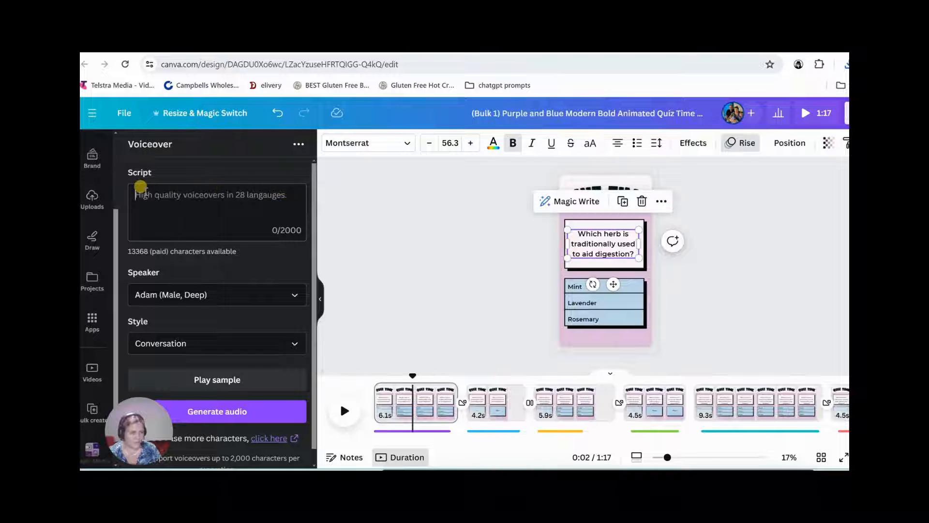
key(ctrl+v)
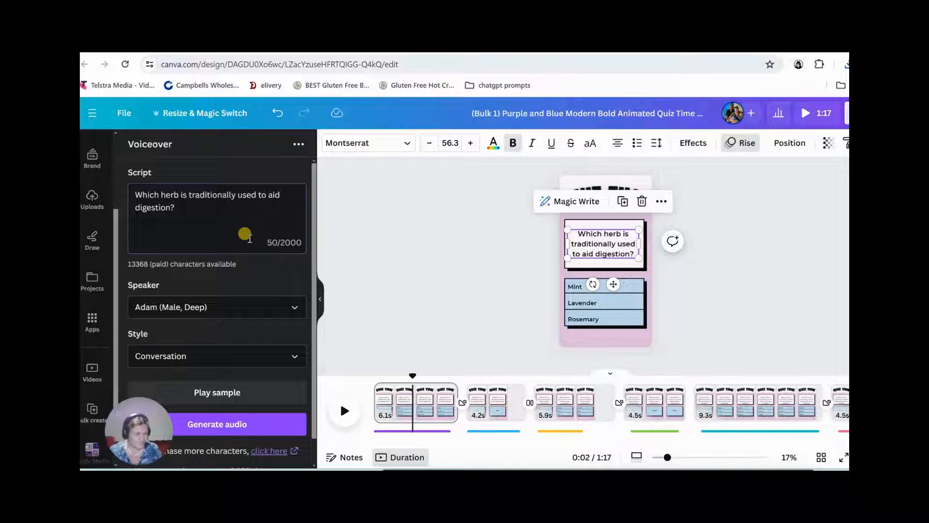
Generate the question's voiceover with the Rachel (Female, Calm) speaker and play the generated audio
click(288, 308)
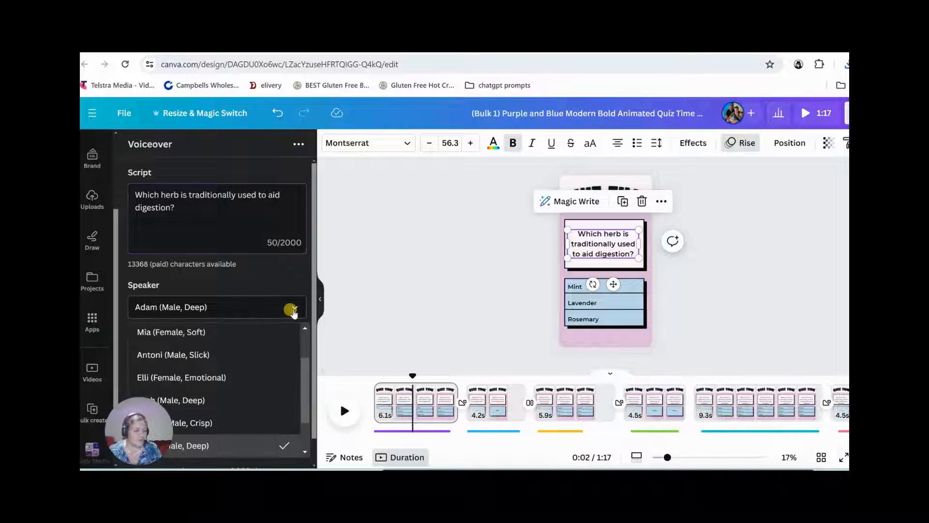
scroll(242, 352, up, 2)
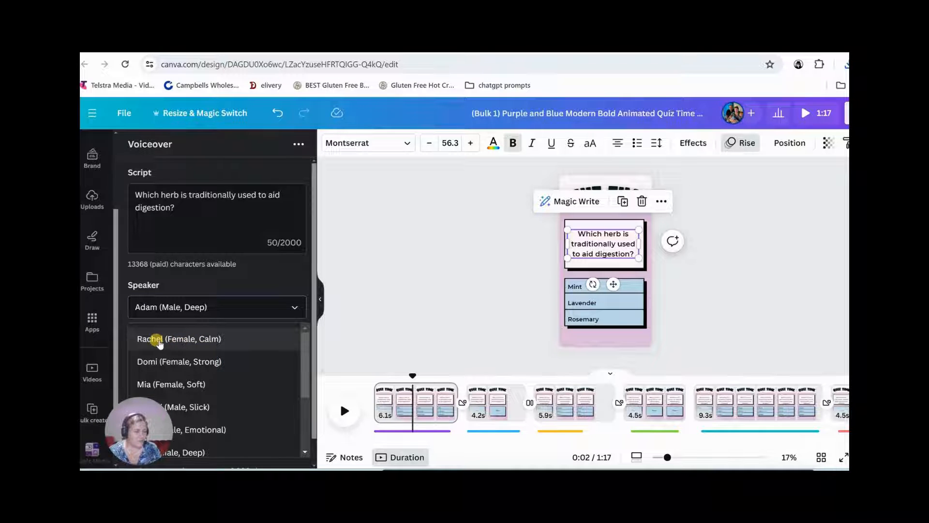
click(182, 342)
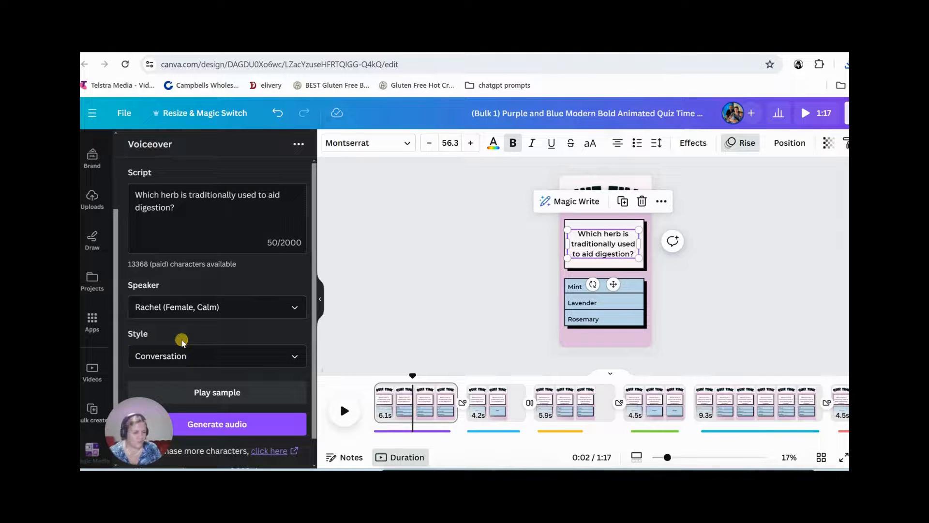
click(253, 407)
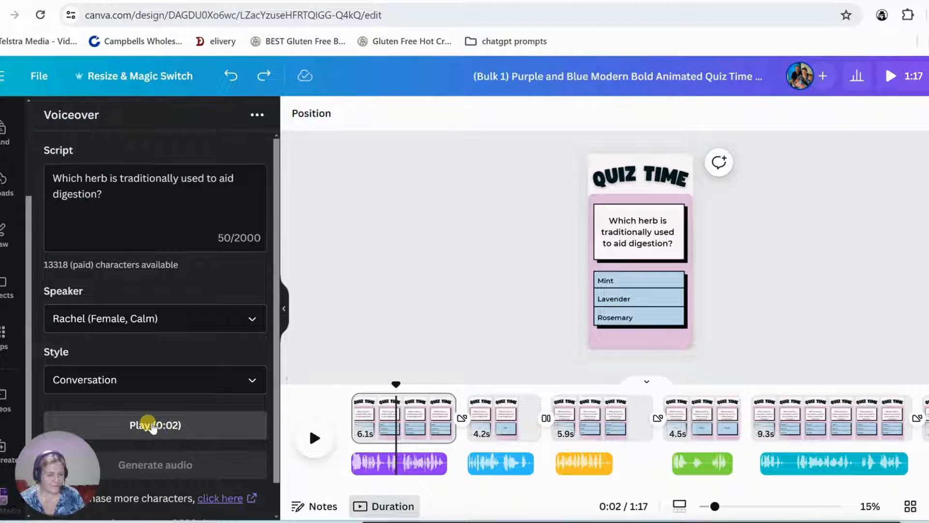
click(151, 426)
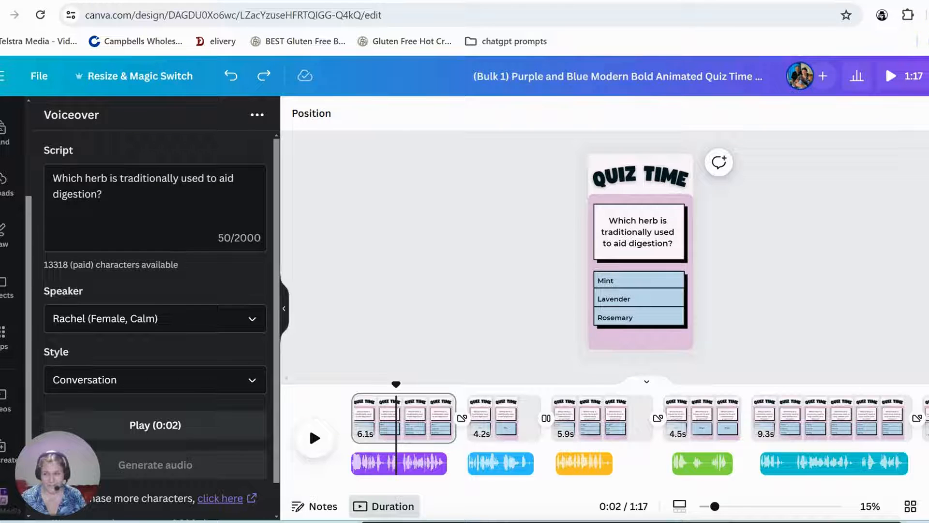
Open the downloaded quiz MP4 from the browser's recent downloads and watch it in the media player
click(882, 15)
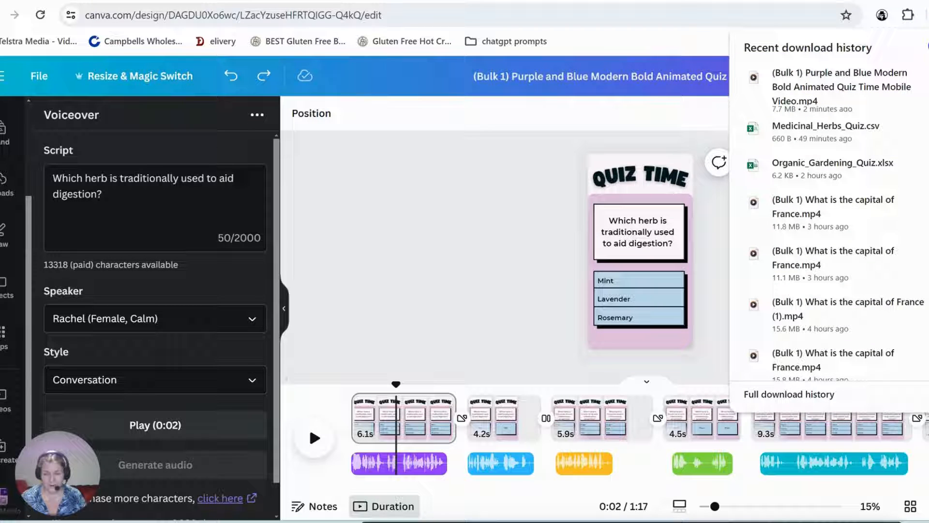
click(839, 88)
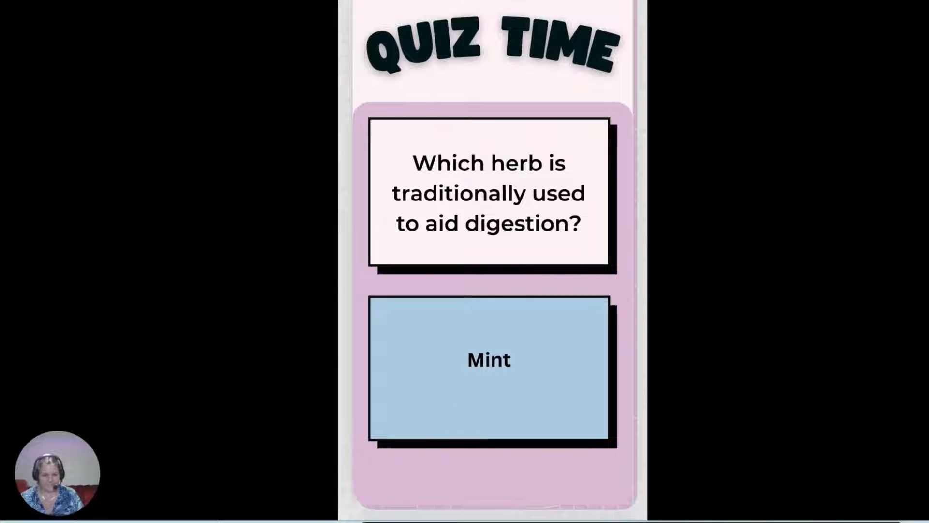
mouse_move(673, 315)
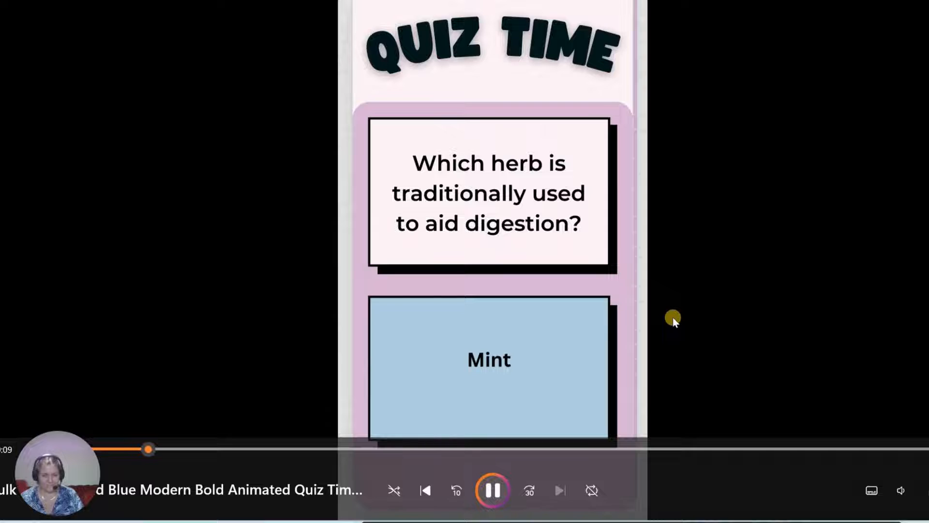
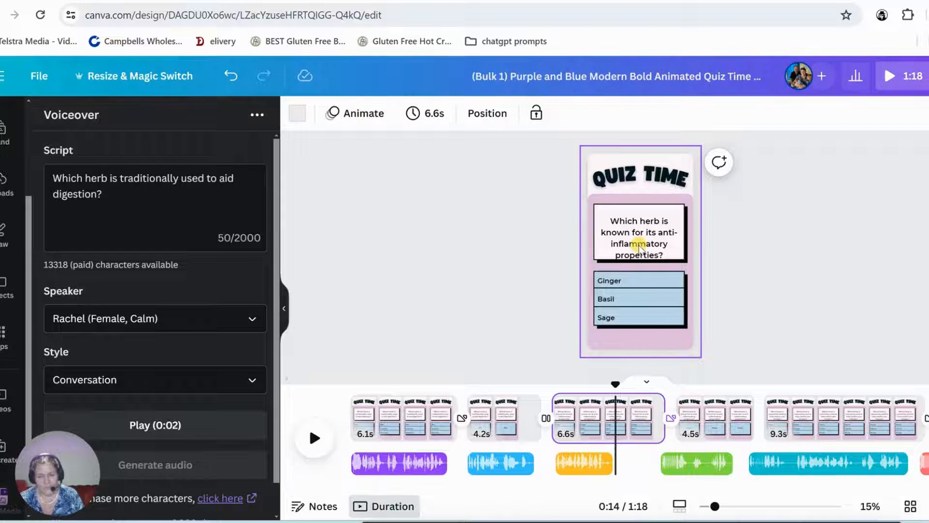
Move the anti-inflammatory question text on the third page of the quiz design upward to fit inside its white box
click(639, 245)
click(636, 232)
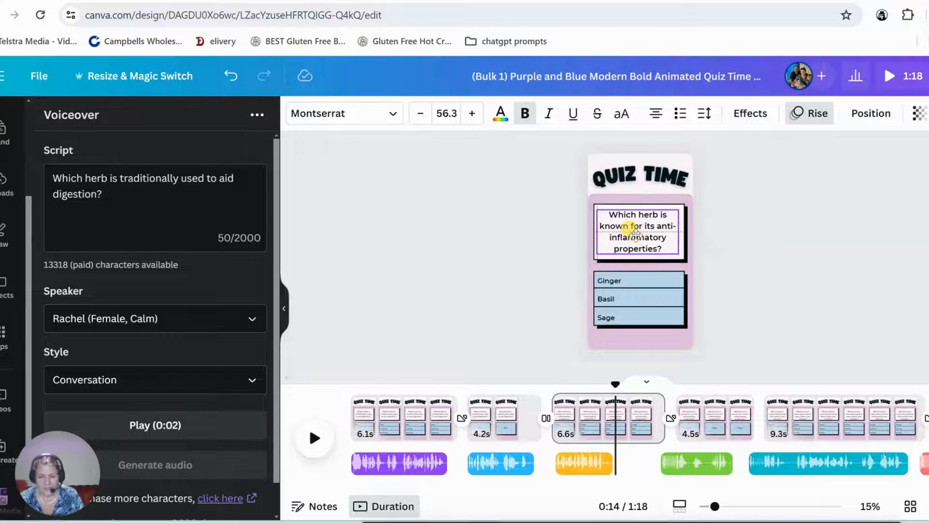
click(647, 260)
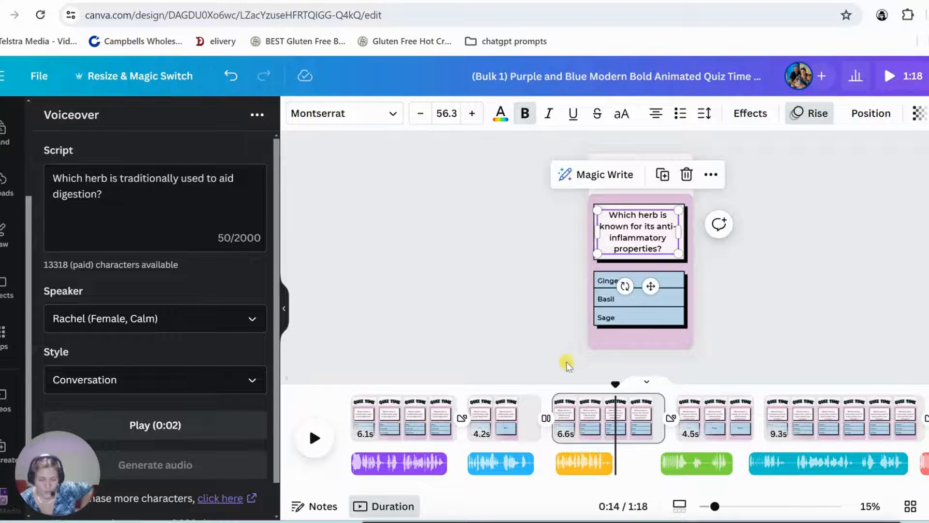
Examine the layers of the second page down to the background layer and look at the background's available options
click(528, 431)
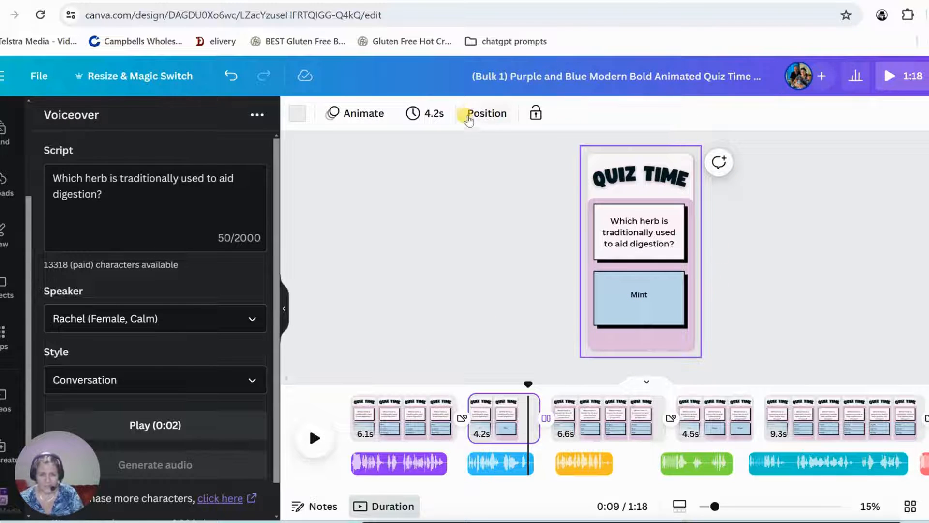
click(478, 115)
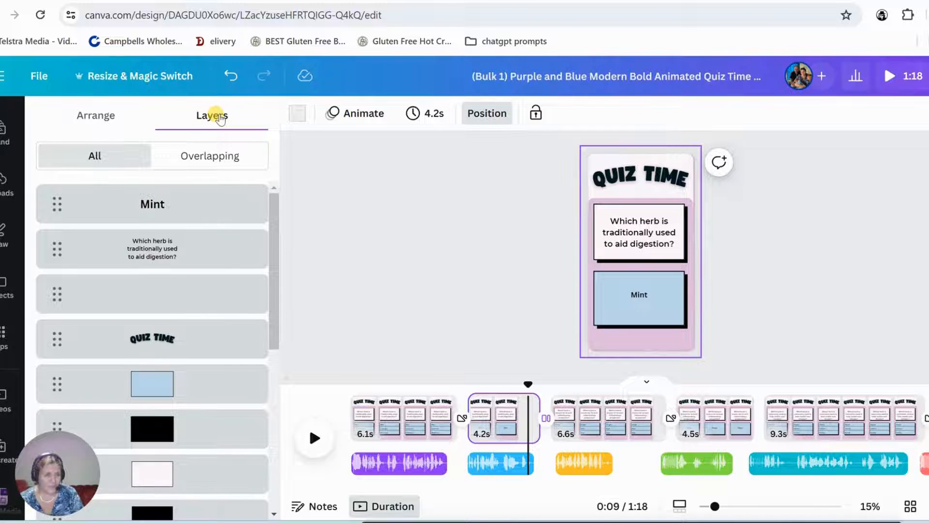
drag(271, 211, 285, 397)
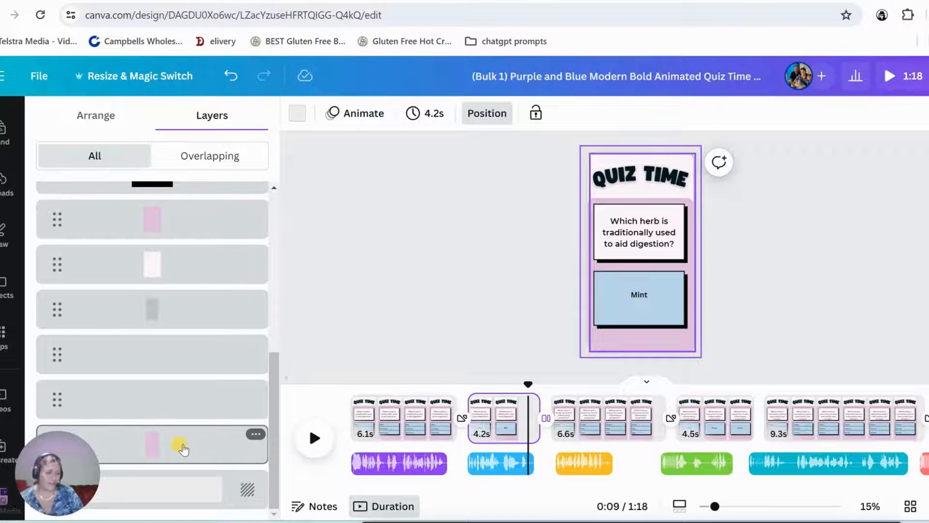
click(244, 495)
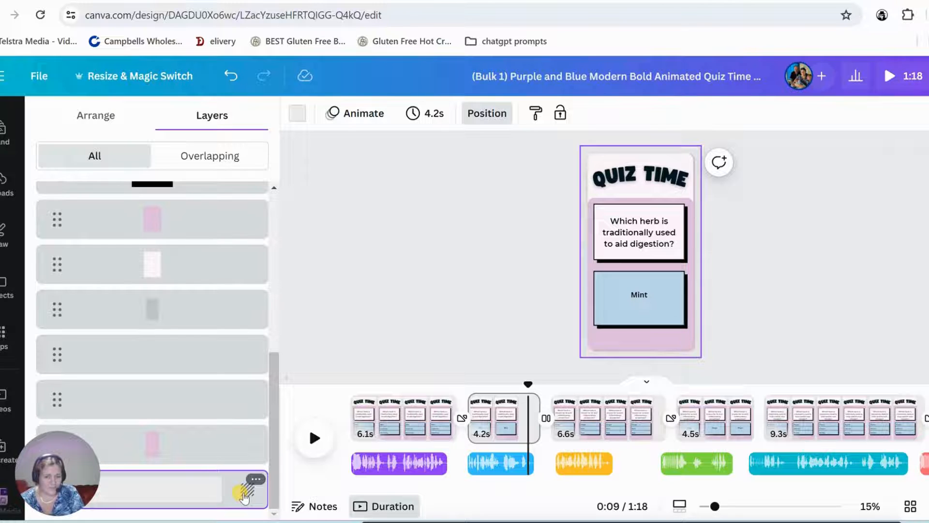
click(254, 480)
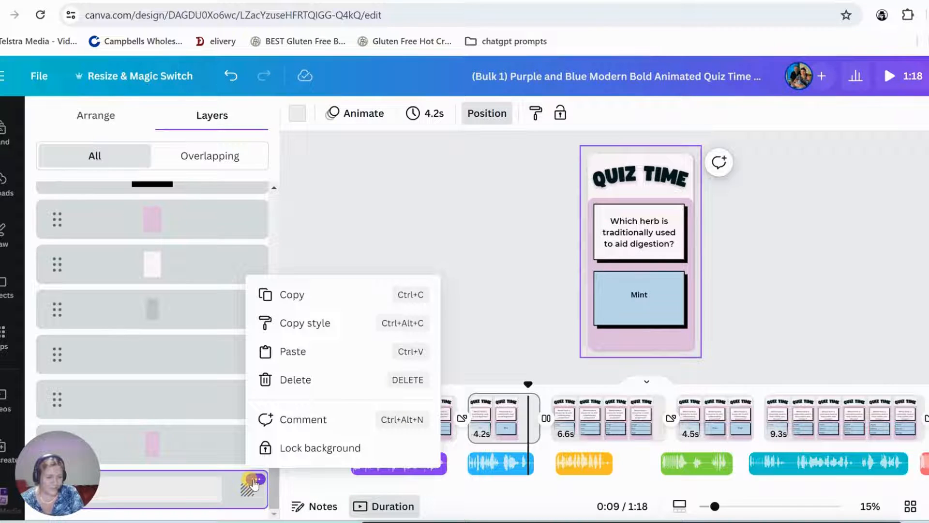
click(200, 484)
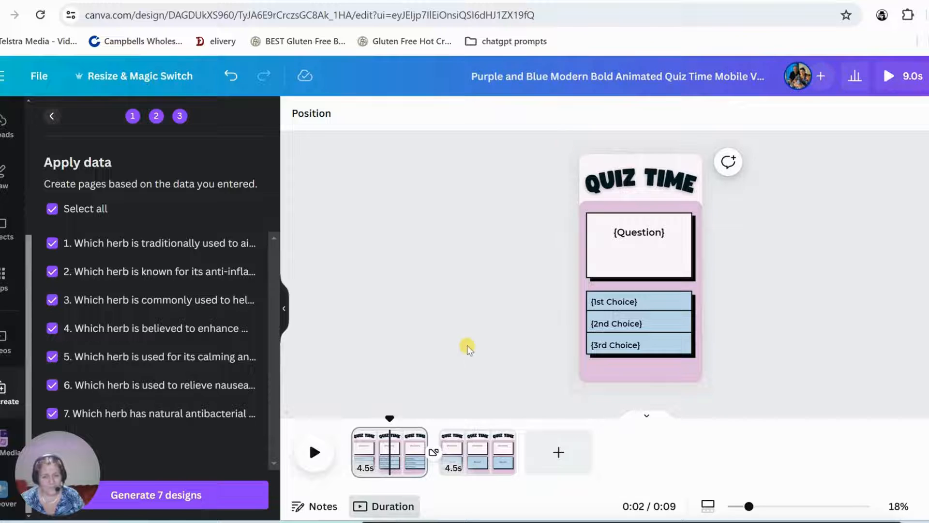
Publish the two-page quiz design with the question and choice placeholders as a Brand Template in the Your Projects folder
click(626, 233)
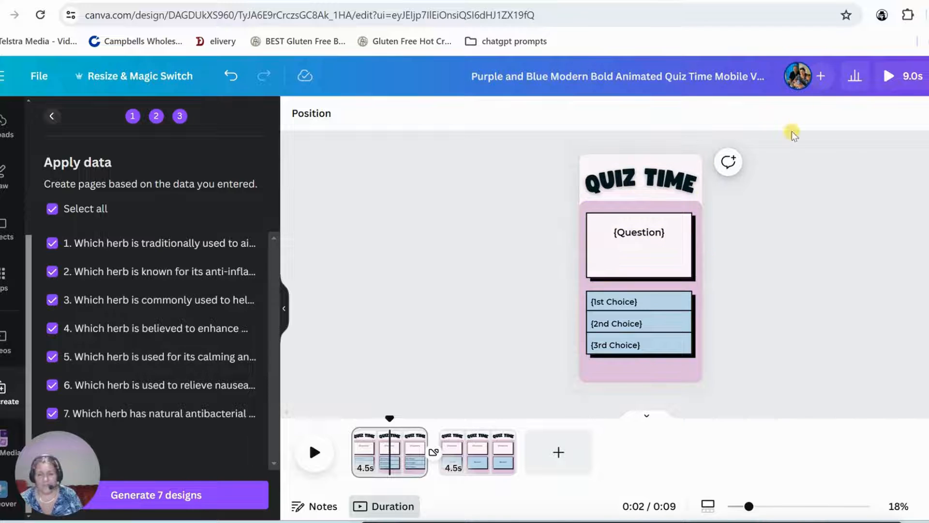
click(912, 78)
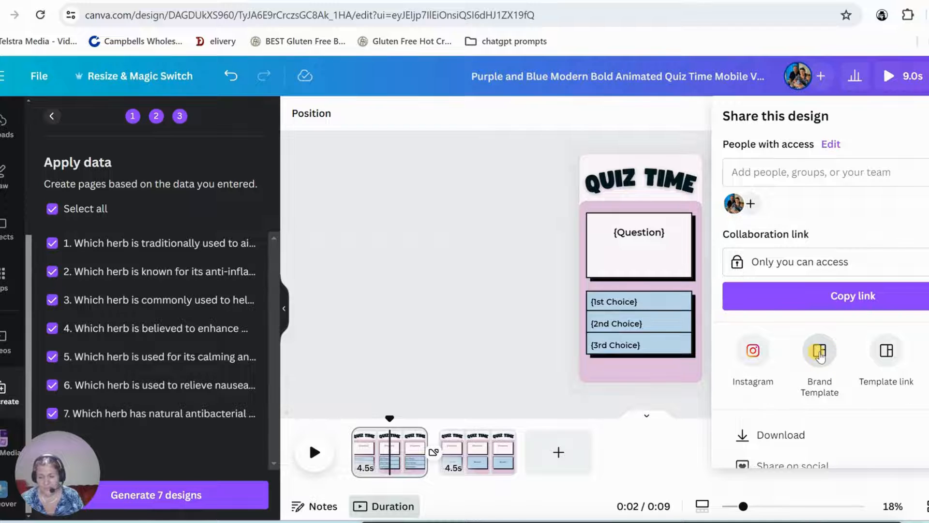
click(818, 356)
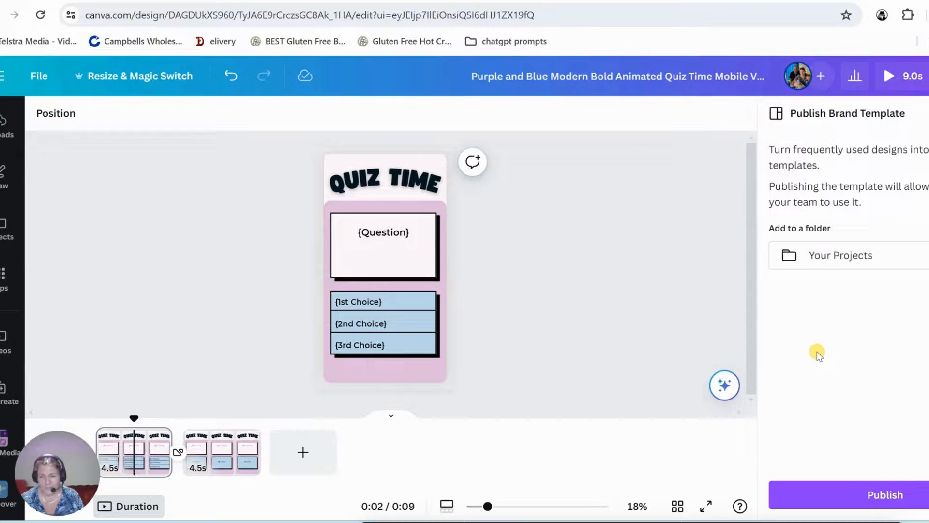
click(843, 255)
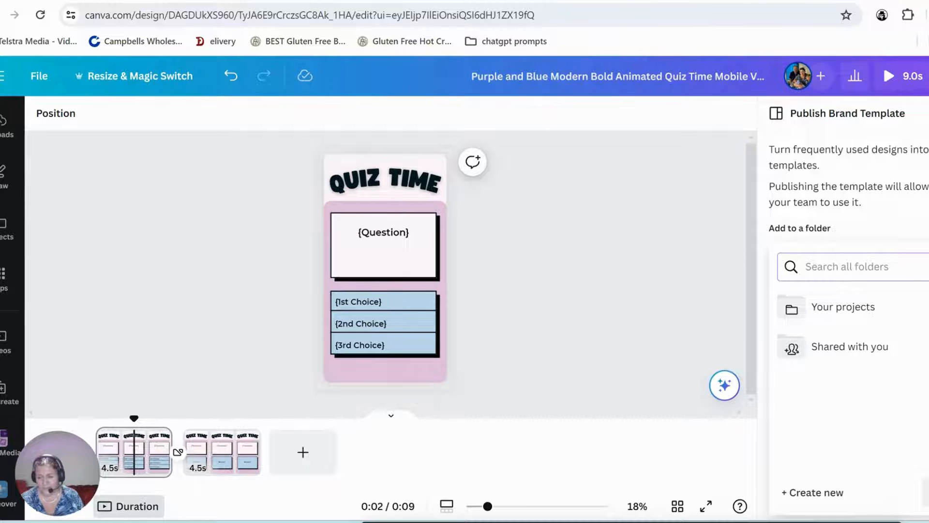
click(849, 307)
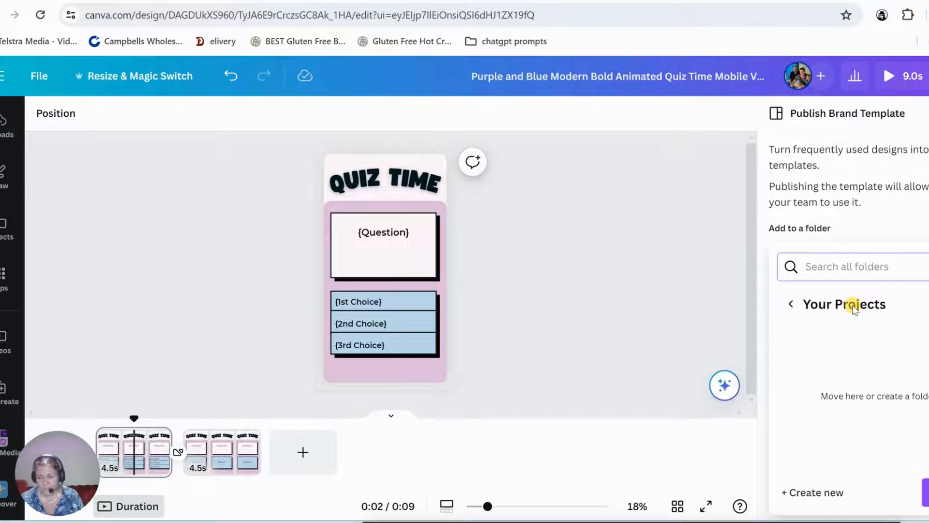
click(926, 494)
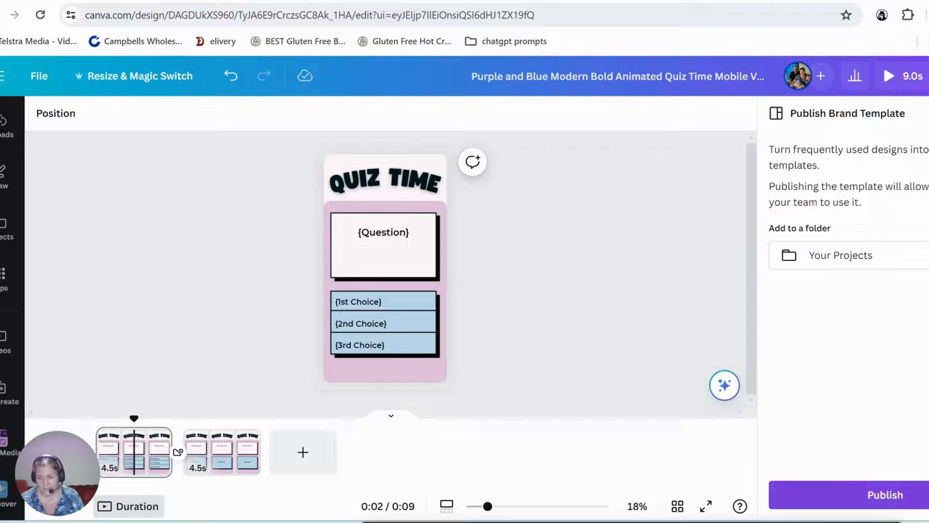
click(836, 501)
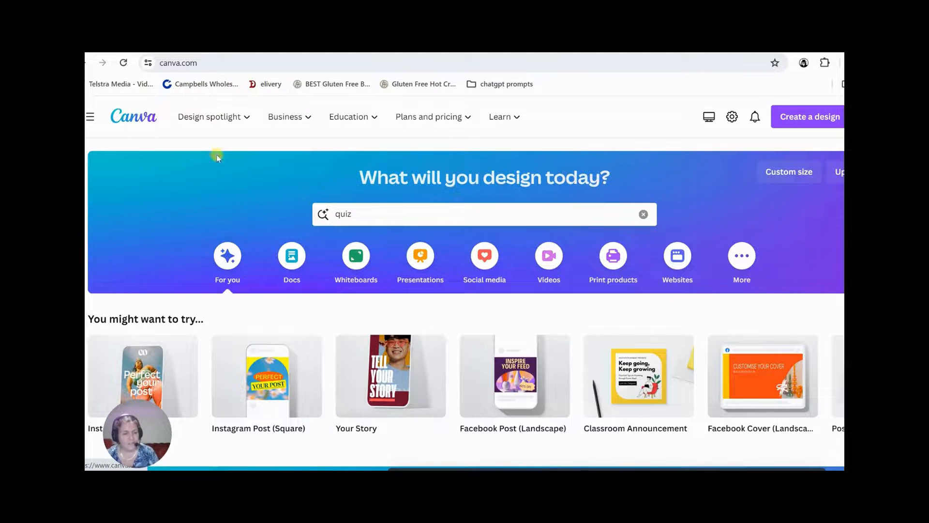
Search for "quiz" from the home page and compare the suggestions for templates with those for own projects
click(359, 214)
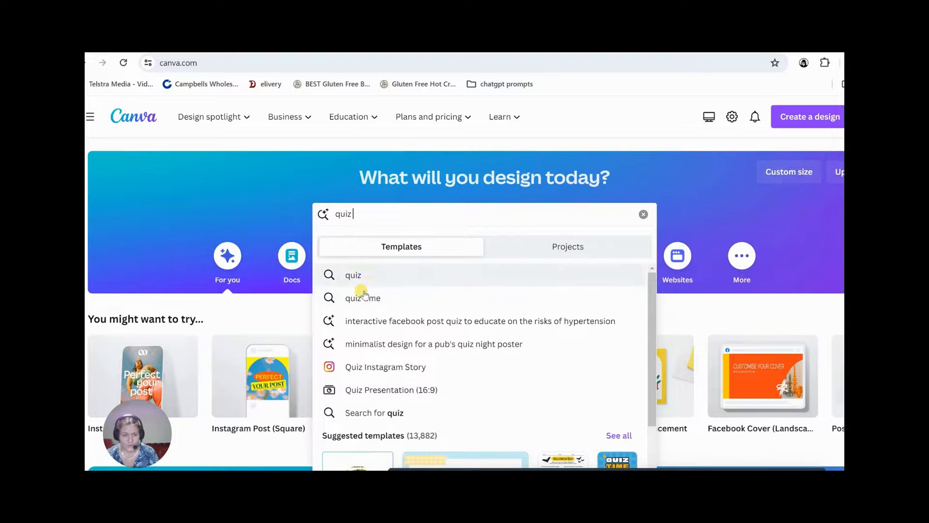
click(573, 251)
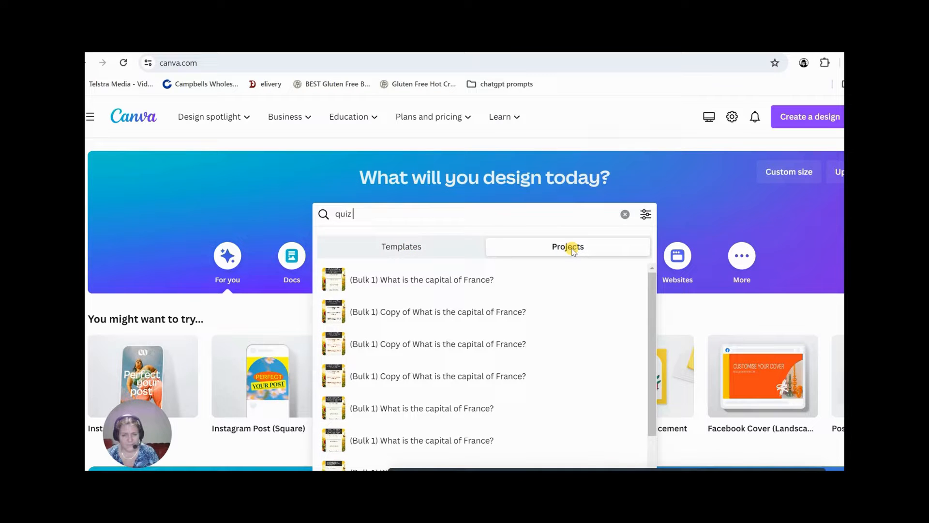
scroll(533, 329, down, 2)
scroll(533, 329, up, 2)
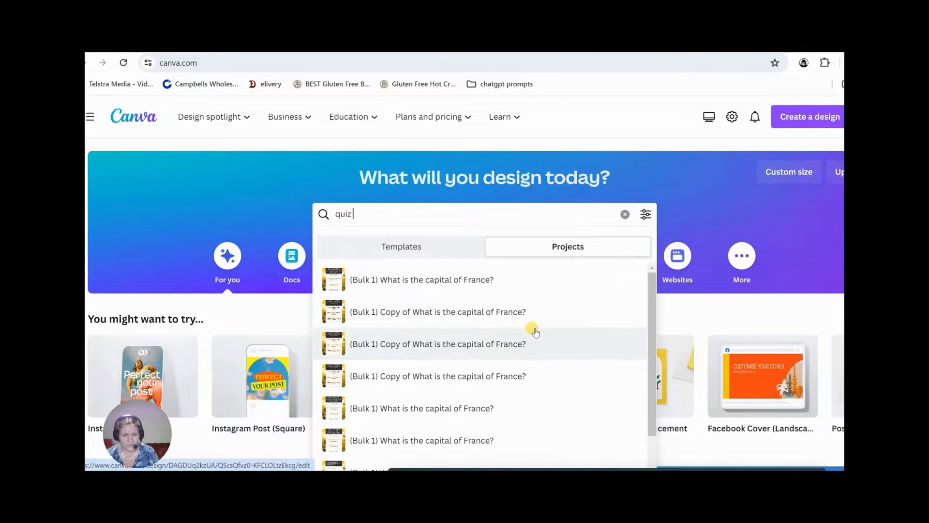
click(405, 246)
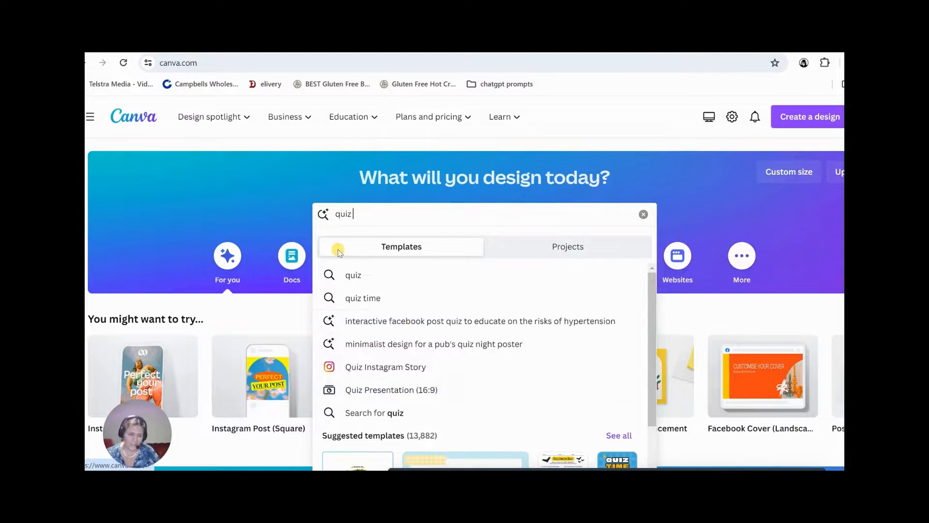
click(583, 246)
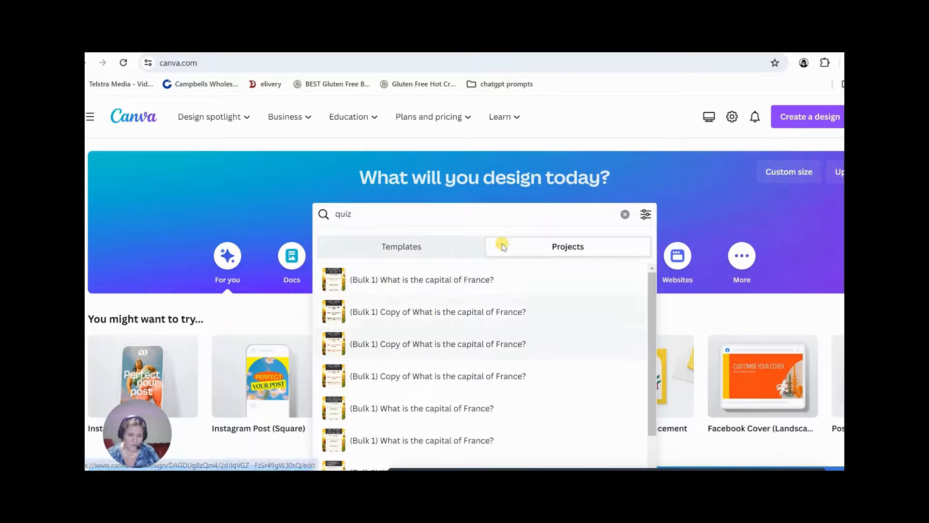
click(432, 247)
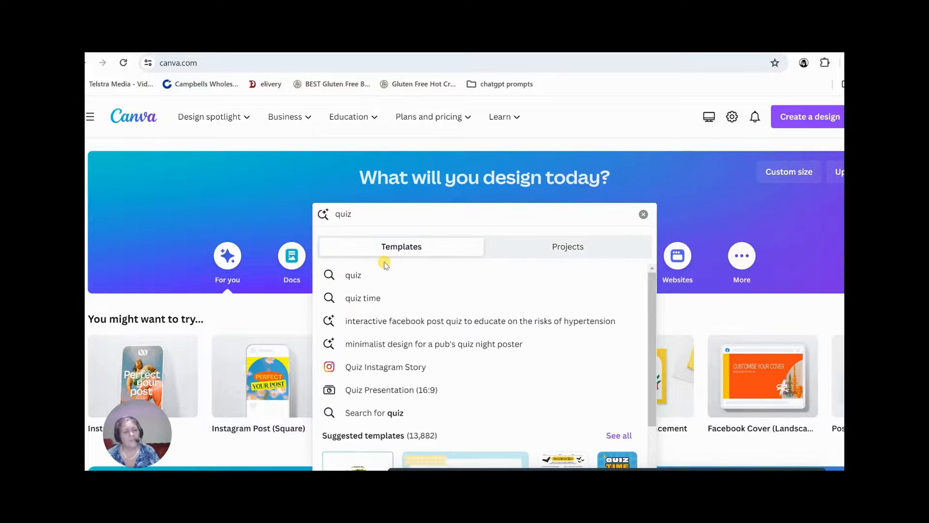
Open the Projects page with the recent quiz designs
click(90, 117)
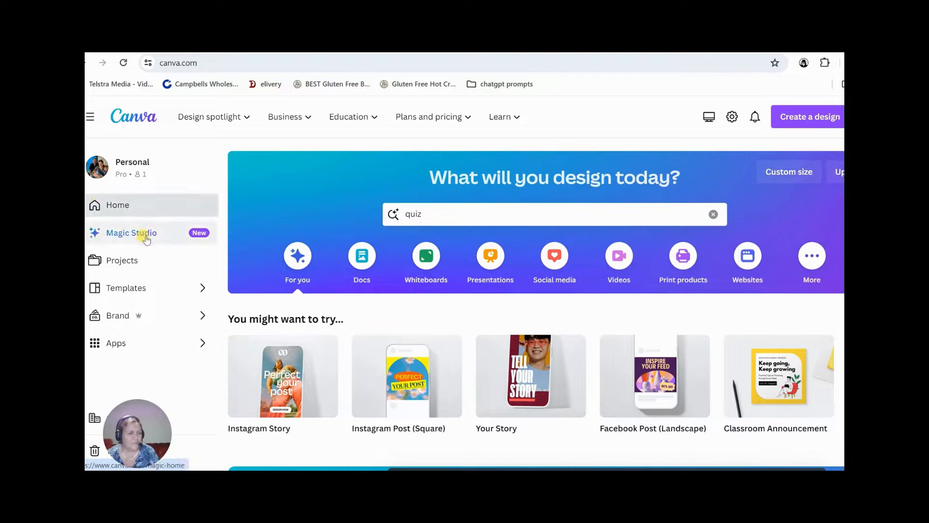
click(123, 262)
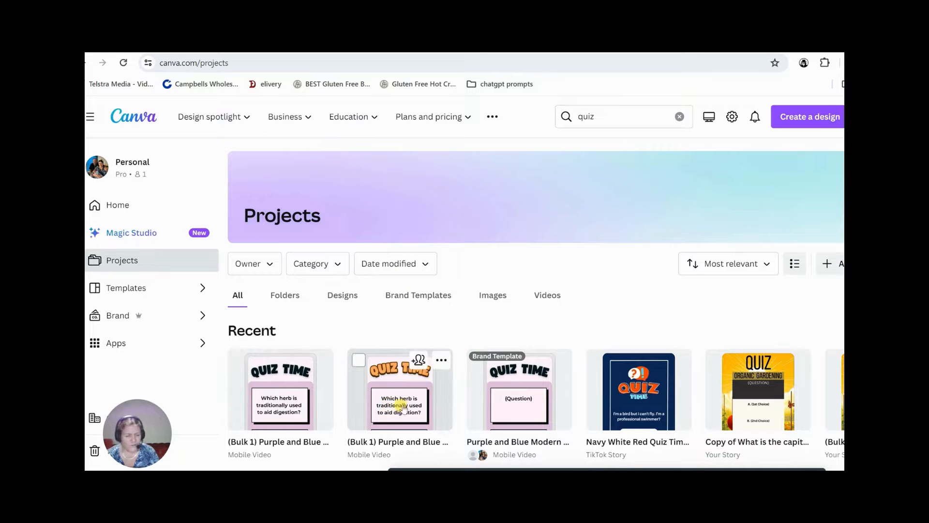
scroll(402, 409, down, 2)
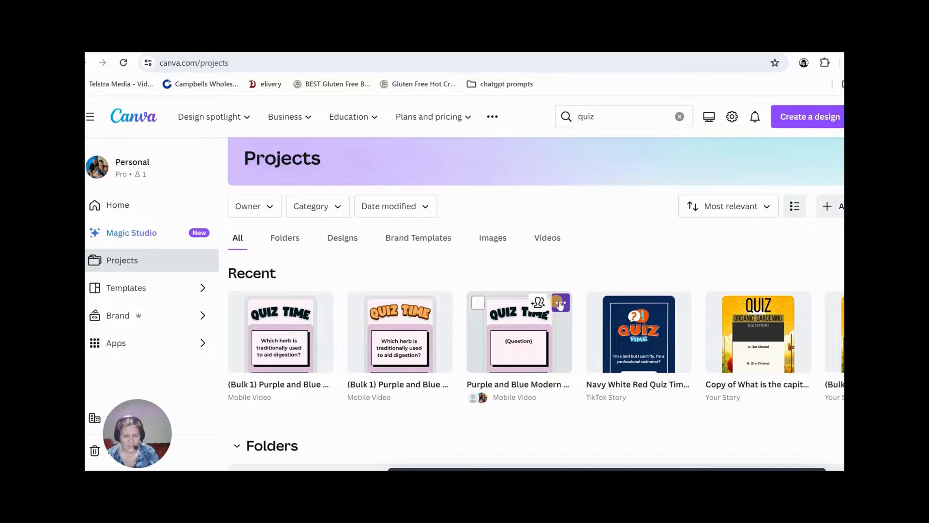
Rename the Purple and Blue Modern quiz Brand Template among the recent projects as "good template"
click(561, 303)
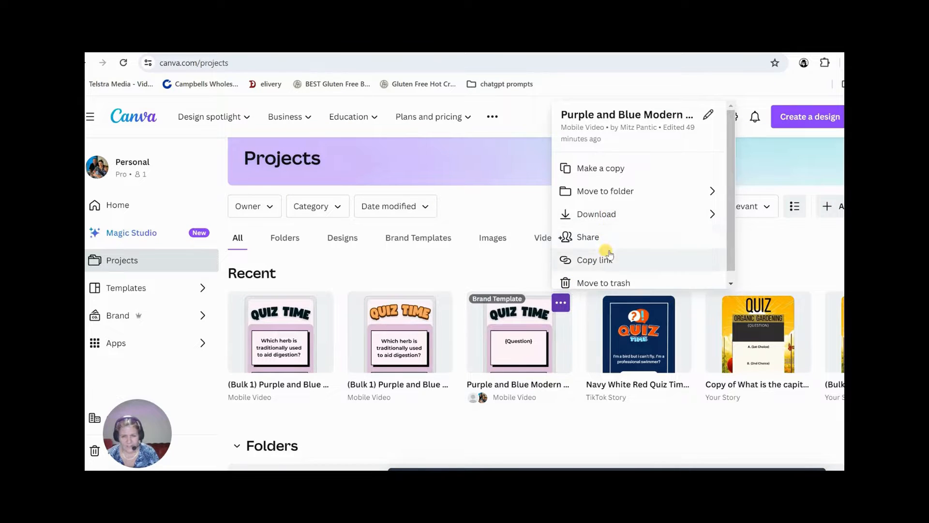
scroll(613, 240, down, 1)
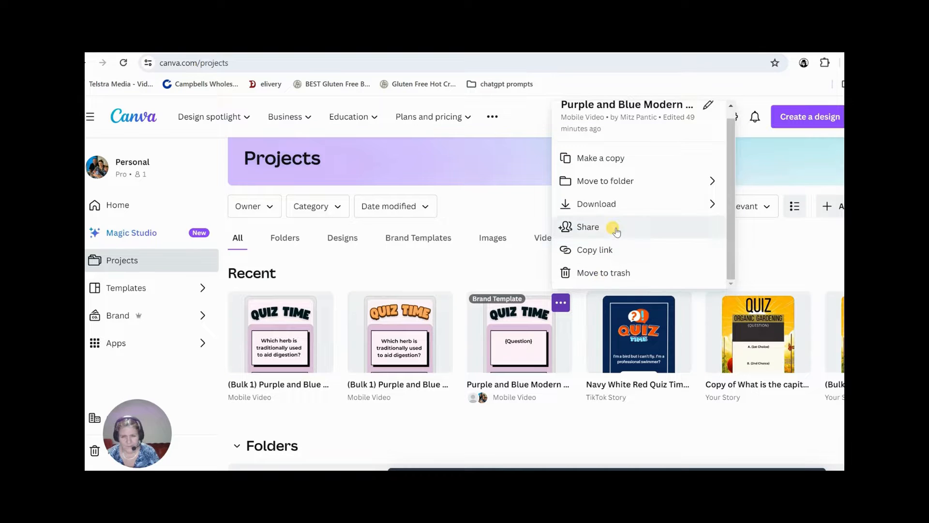
scroll(614, 227, up, 1)
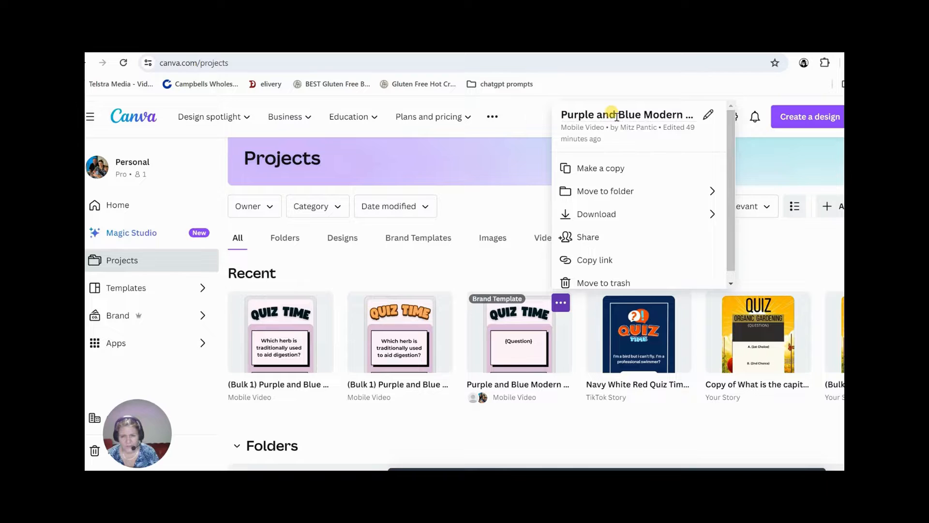
click(707, 114)
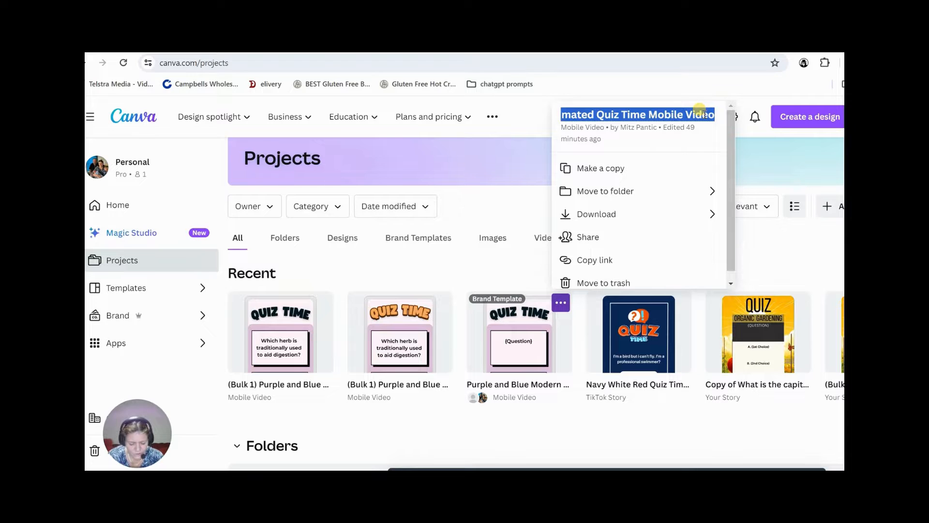
text(good template)
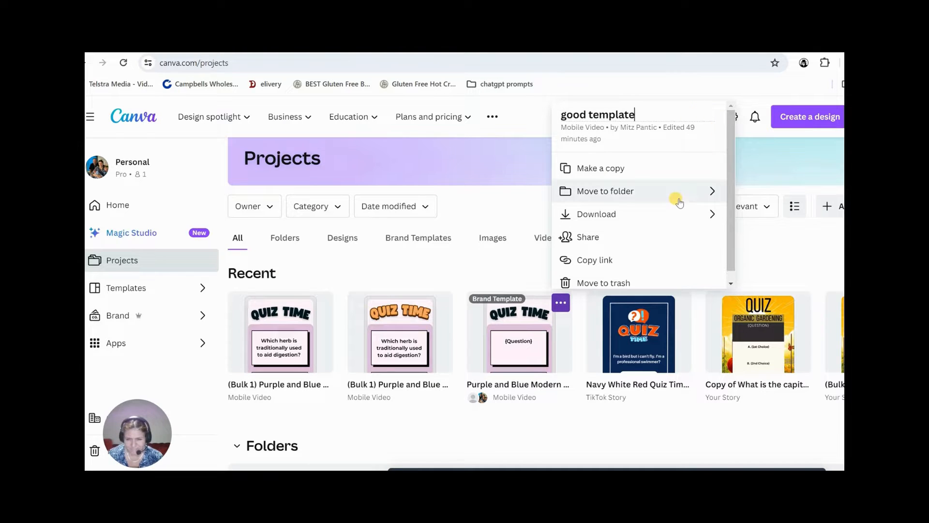
click(543, 311)
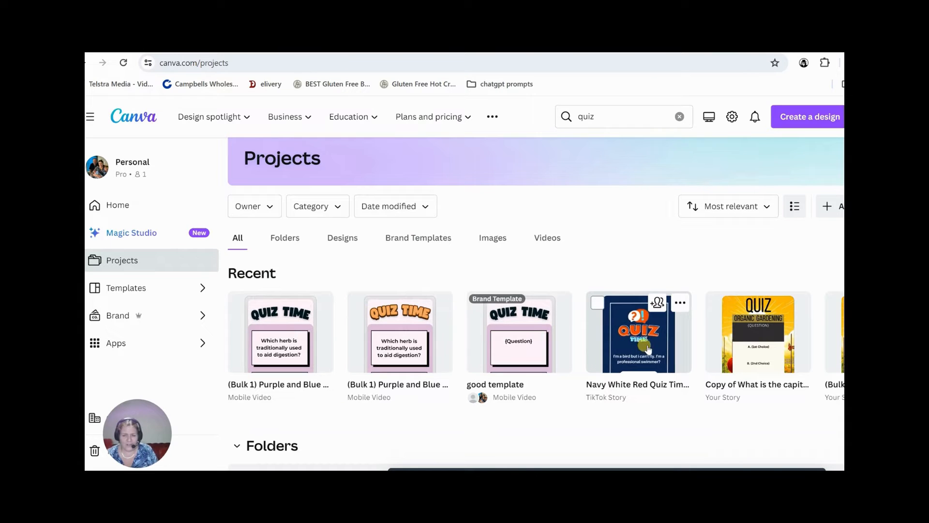
Move the Navy White Red Quiz Time TikTok story to the trash
click(682, 301)
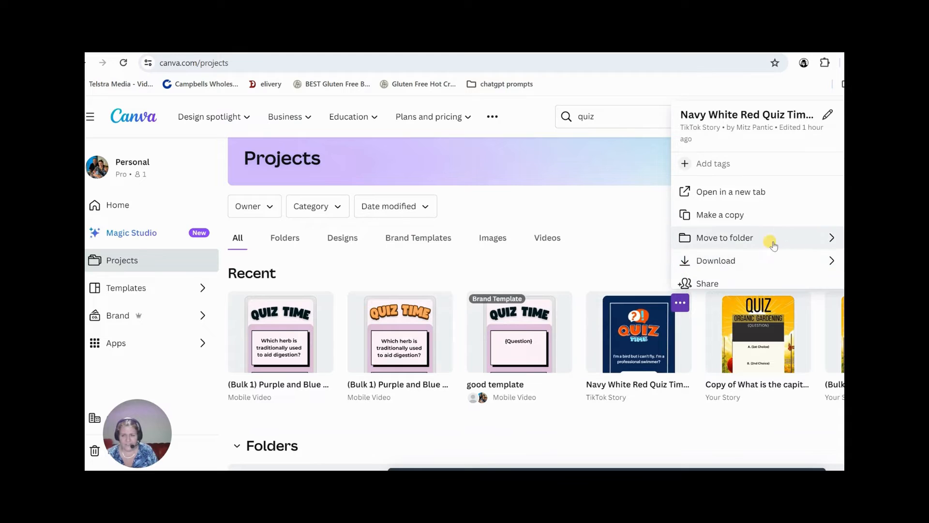
scroll(769, 237, down, 2)
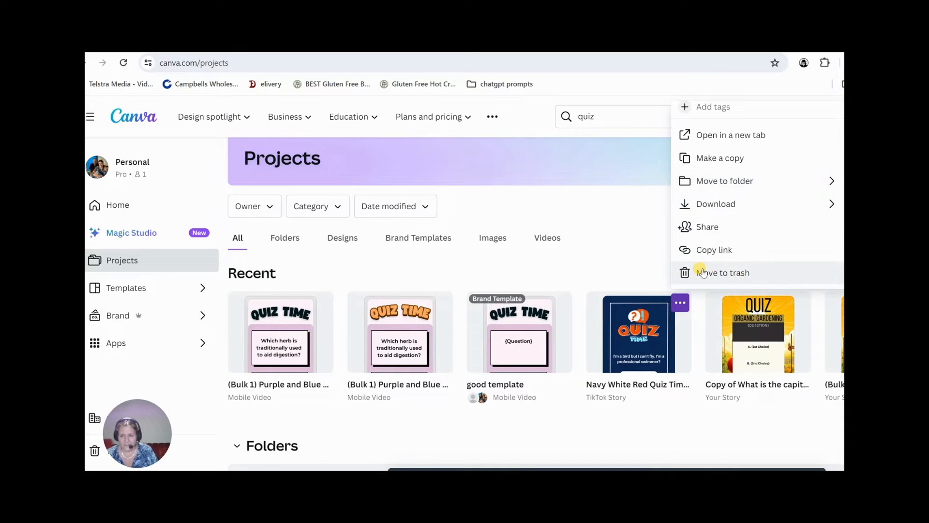
click(720, 273)
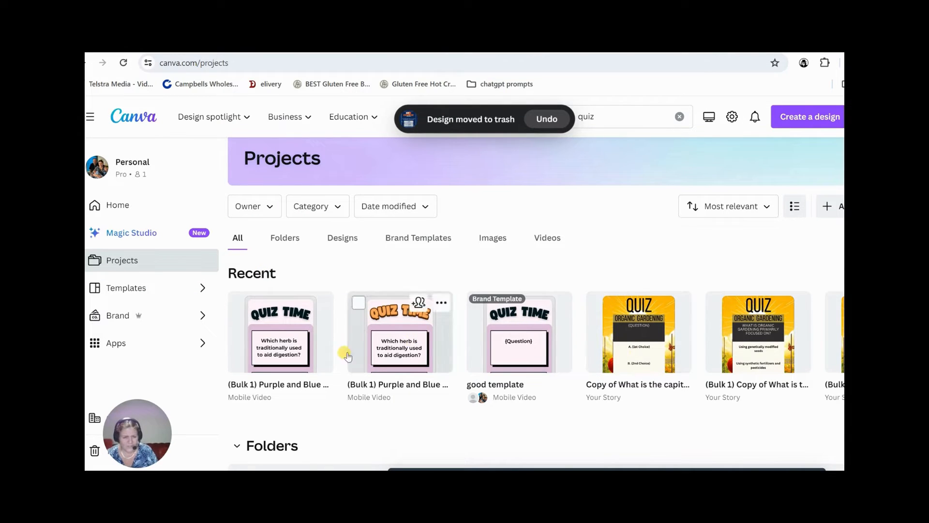
Move the (Bulk 1) Purple and Blue mobile video with the orange Quiz Time title to the trash
click(441, 305)
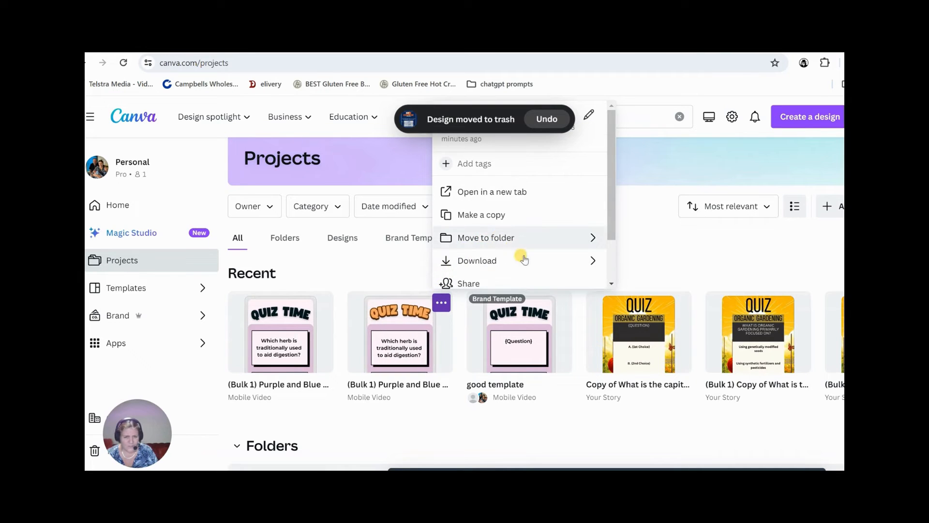
scroll(523, 261, down, 1)
click(503, 269)
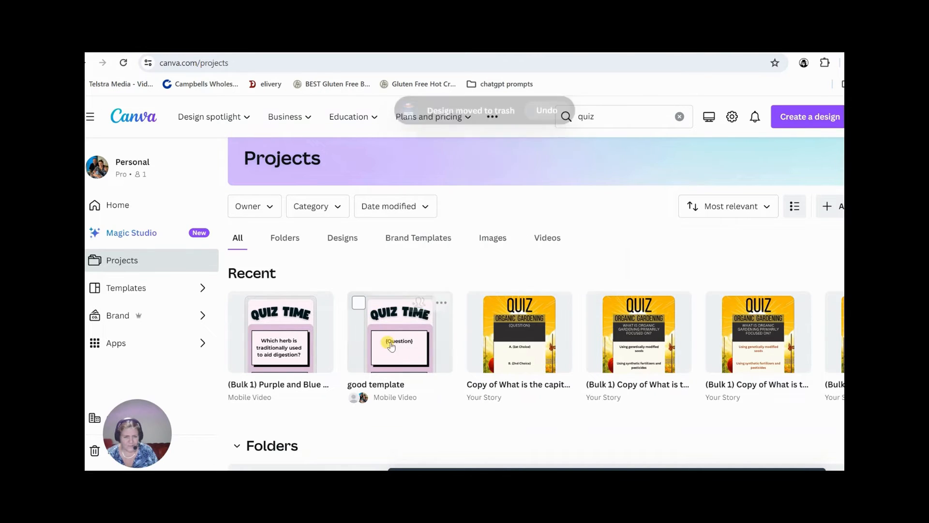